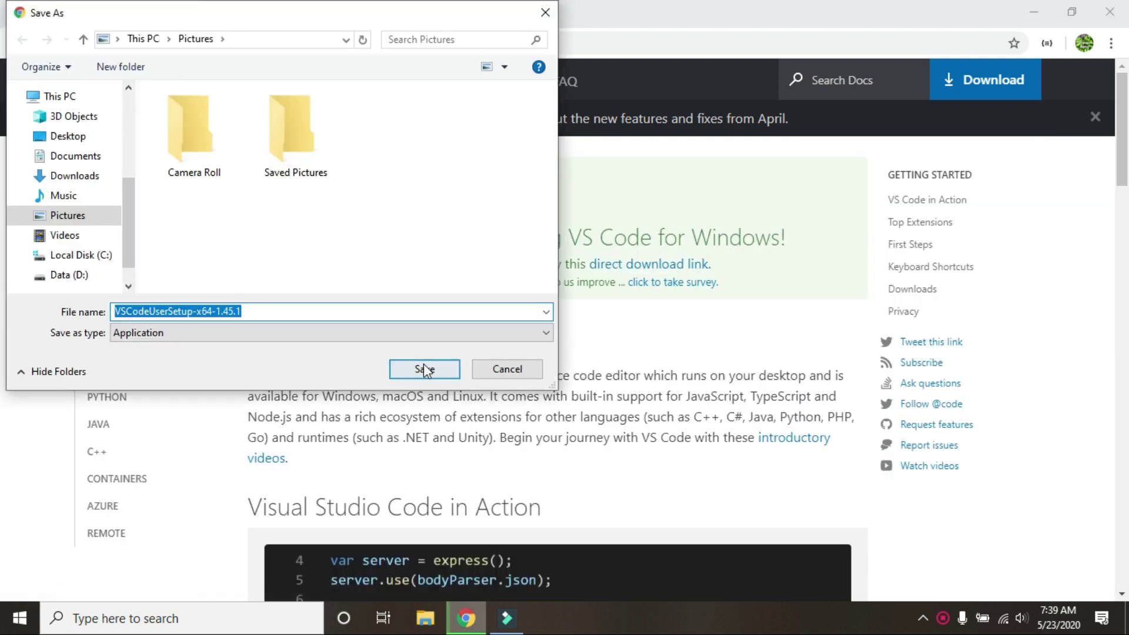
# Step: Save the VSCodeUserSetup-x64-1.45.1 installer to the Desktop and open the browser's full download list
pyautogui.click(75, 135)
pyautogui.click(424, 368)
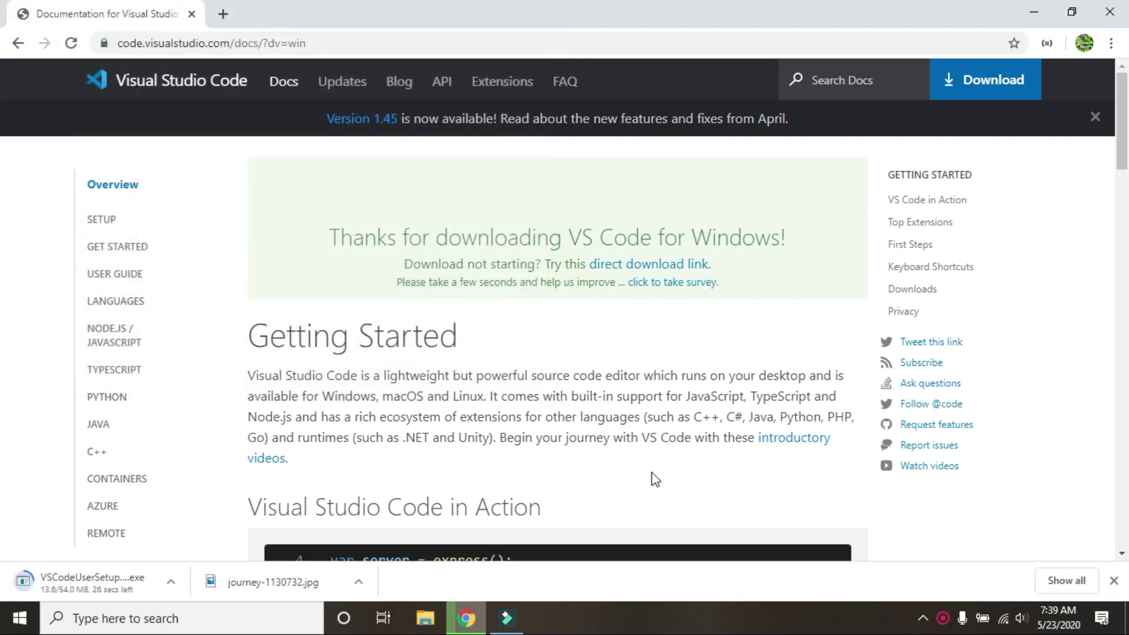
pyautogui.click(1065, 581)
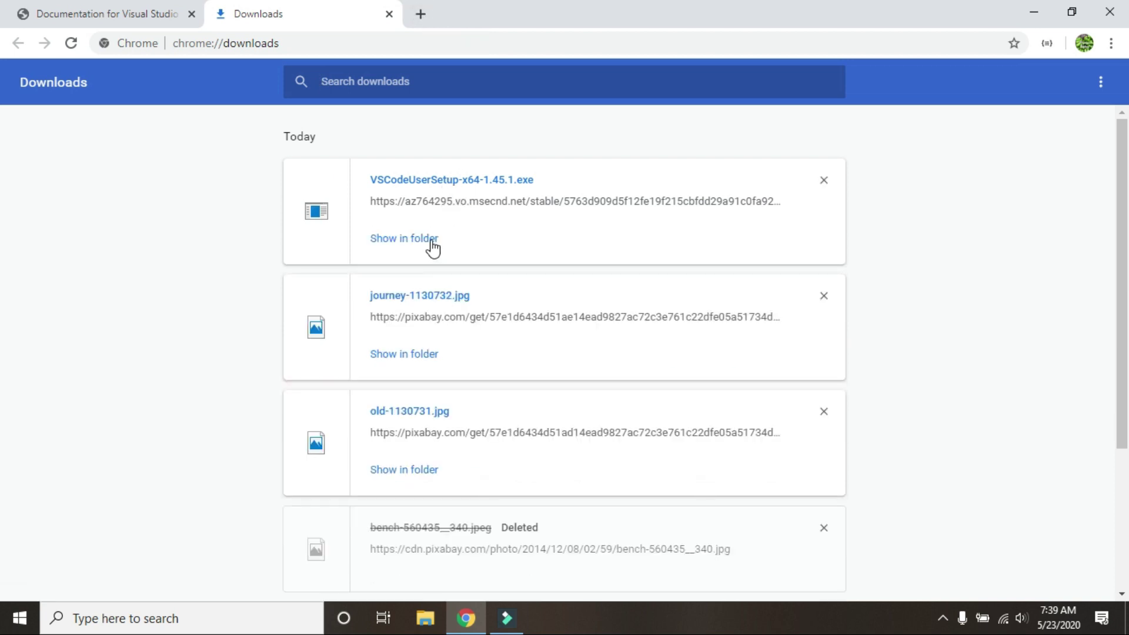
# Step: Show the downloaded VSCodeUserSetup-x64-1.45.1 file in its folder, run it, and minimize the folder and browser windows
pyautogui.click(432, 240)
pyautogui.rightClick(375, 208)
pyautogui.click(415, 214)
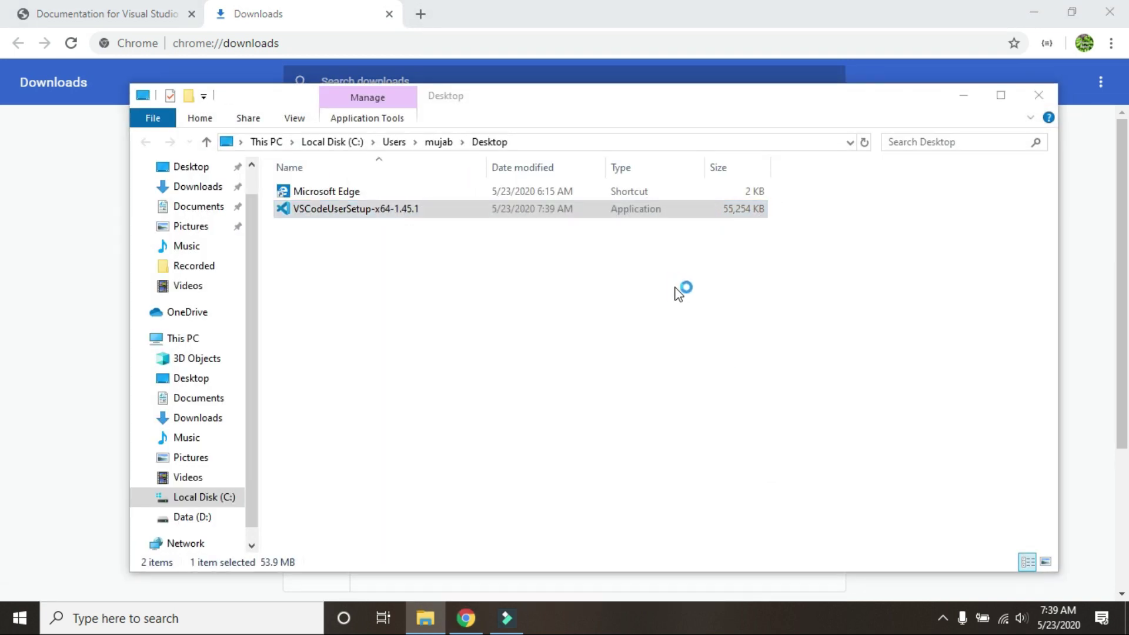
pyautogui.click(962, 96)
pyautogui.click(1028, 9)
# Step: Accept the licence agreement, install Visual Studio Code with the default settings, and finish the setup without launching it
pyautogui.click(413, 390)
pyautogui.click(666, 442)
pyautogui.click(666, 442)
pyautogui.click(667, 442)
pyautogui.click(668, 442)
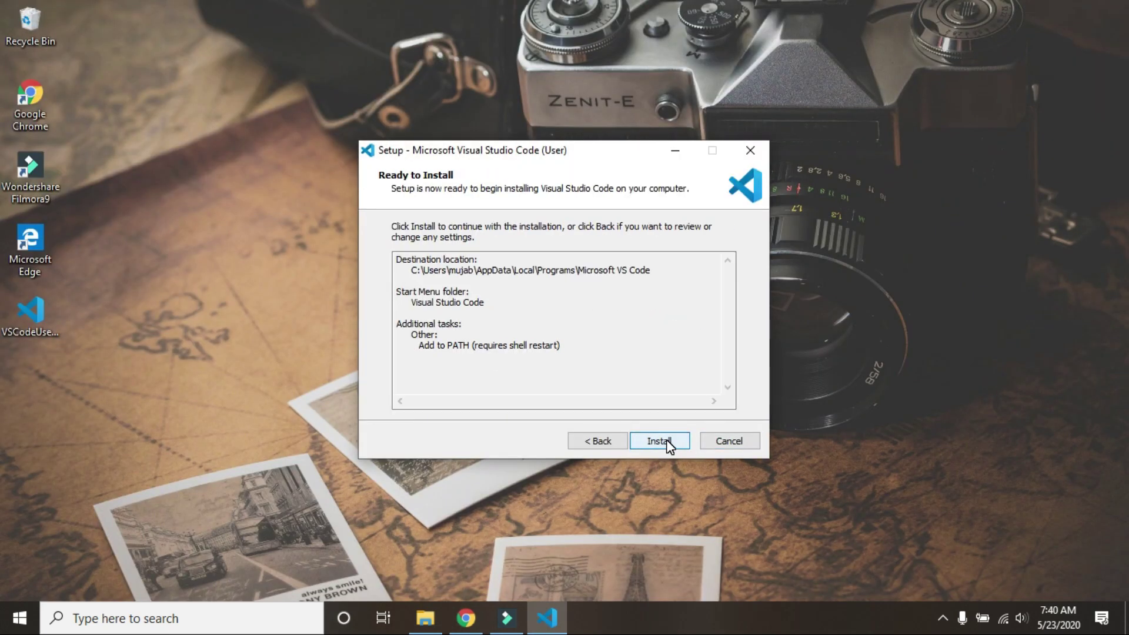
pyautogui.click(669, 446)
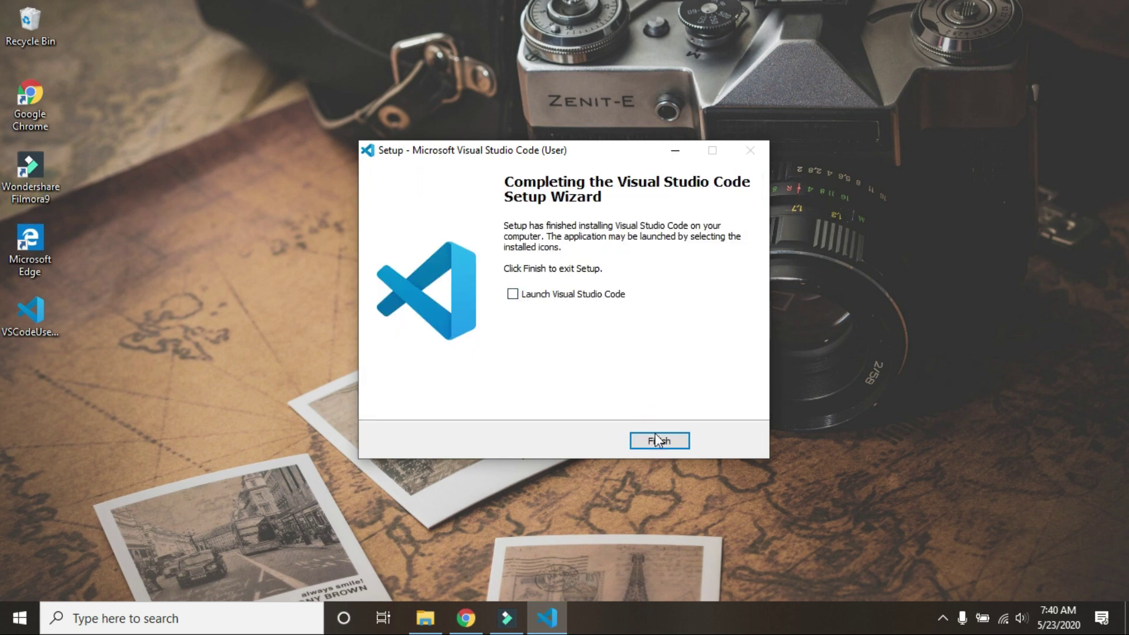
pyautogui.click(658, 441)
# Step: Switch to Chrome, search Google for "android studio", and open the "Download Android Studio and SDK tools" result
pyautogui.click(466, 617)
pyautogui.click(70, 13)
pyautogui.click(332, 43)
pyautogui.write('go')
pyautogui.press('Return')
pyautogui.write('andro')
pyautogui.press('Down')
pyautogui.press('Return')
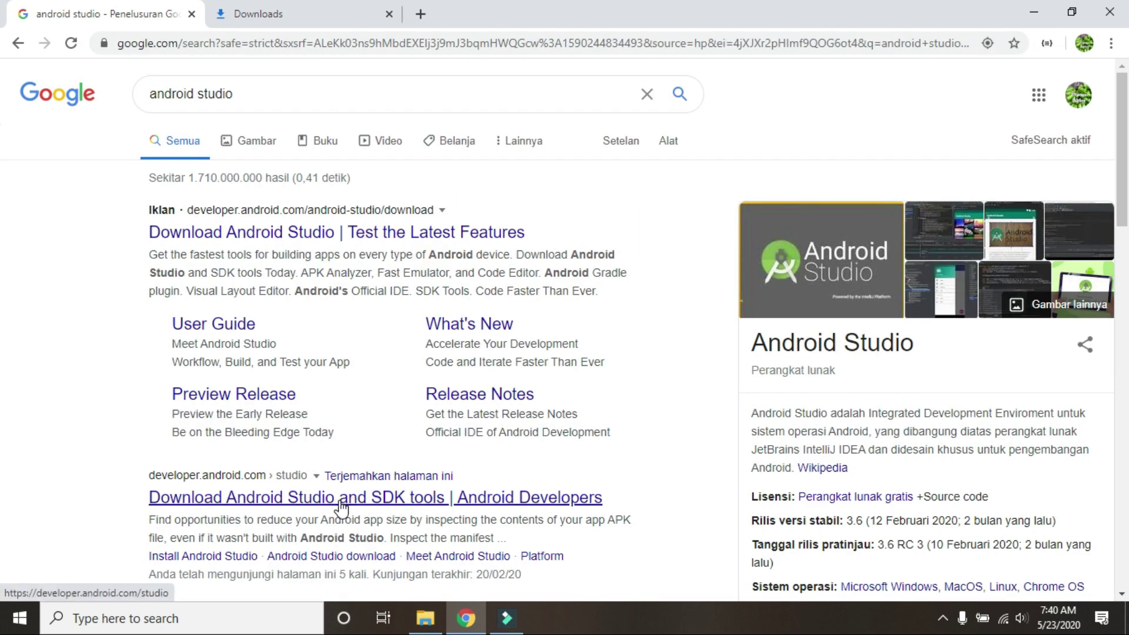
pyautogui.click(340, 503)
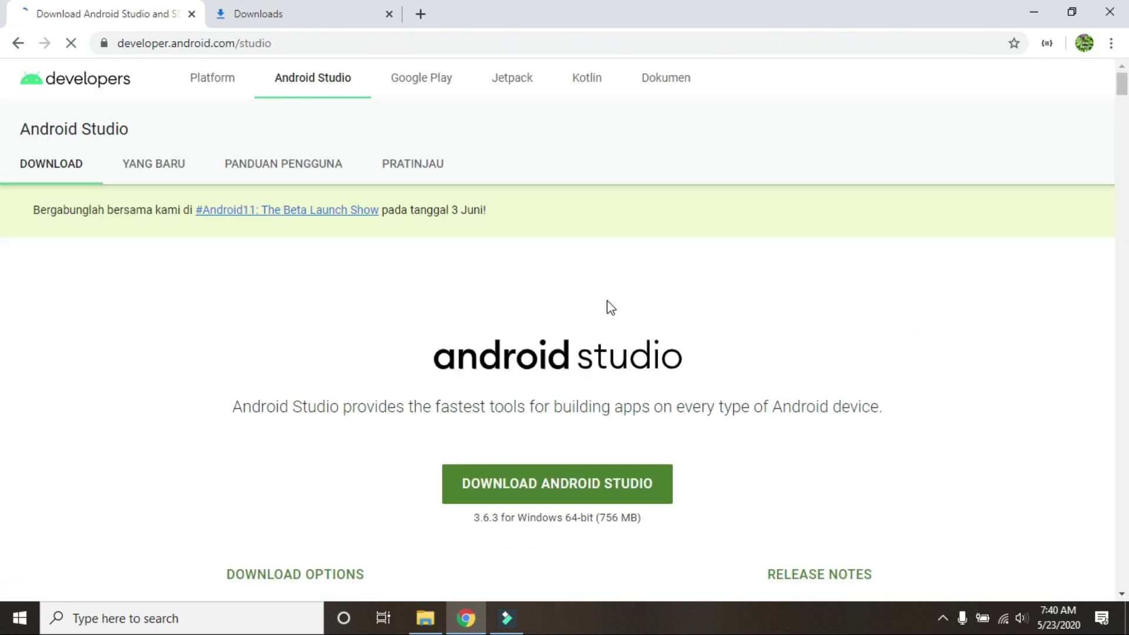
# Step: Download Android Studio 3.6.3 for Windows 64-bit, agreeing to the terms, and open the download list
pyautogui.click(562, 490)
pyautogui.click(140, 479)
pyautogui.click(231, 521)
pyautogui.press('Return')
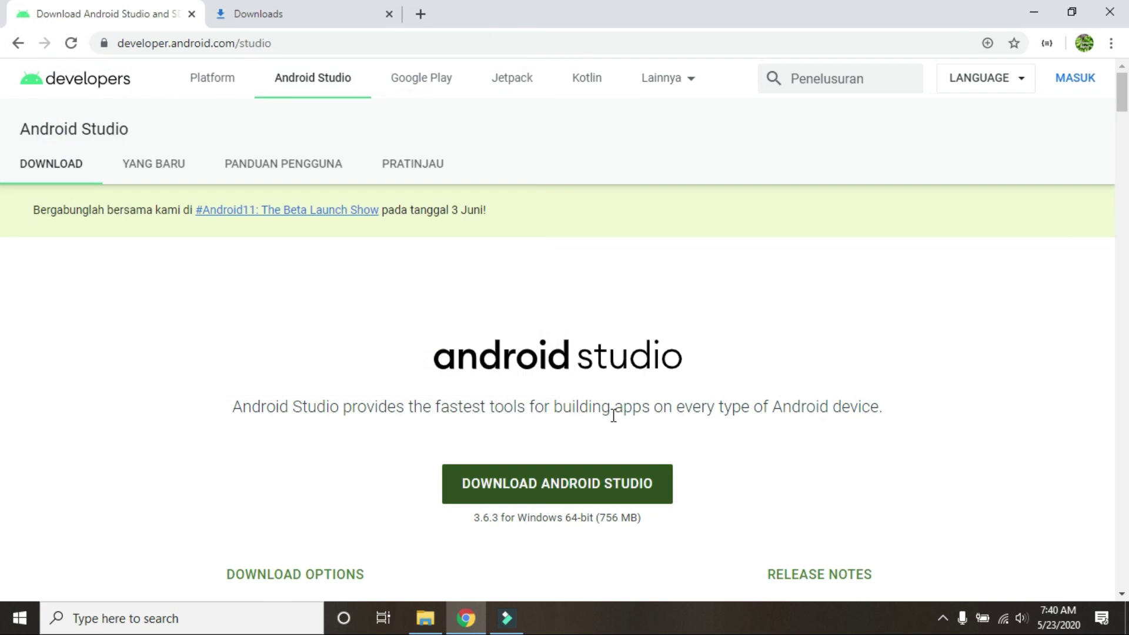
pyautogui.click(1067, 582)
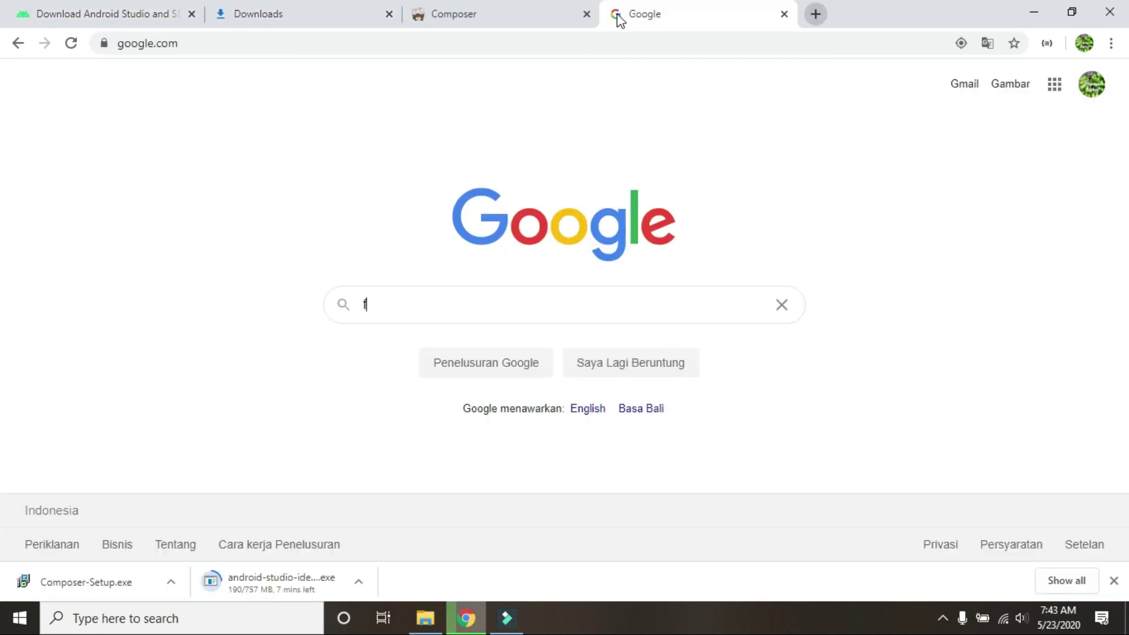
# Step: Search Google for "flutter" and open the official flutter.dev website
pyautogui.write('lutter')
pyautogui.press('Return')
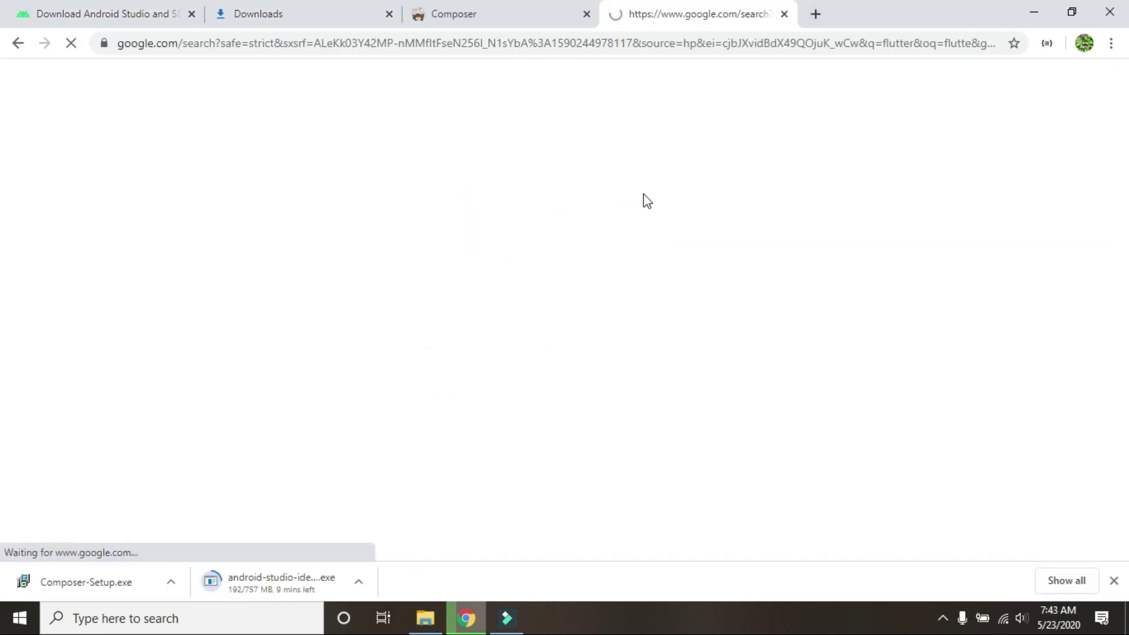
pyautogui.scroll(-3, 329, 341)
pyautogui.click(354, 333)
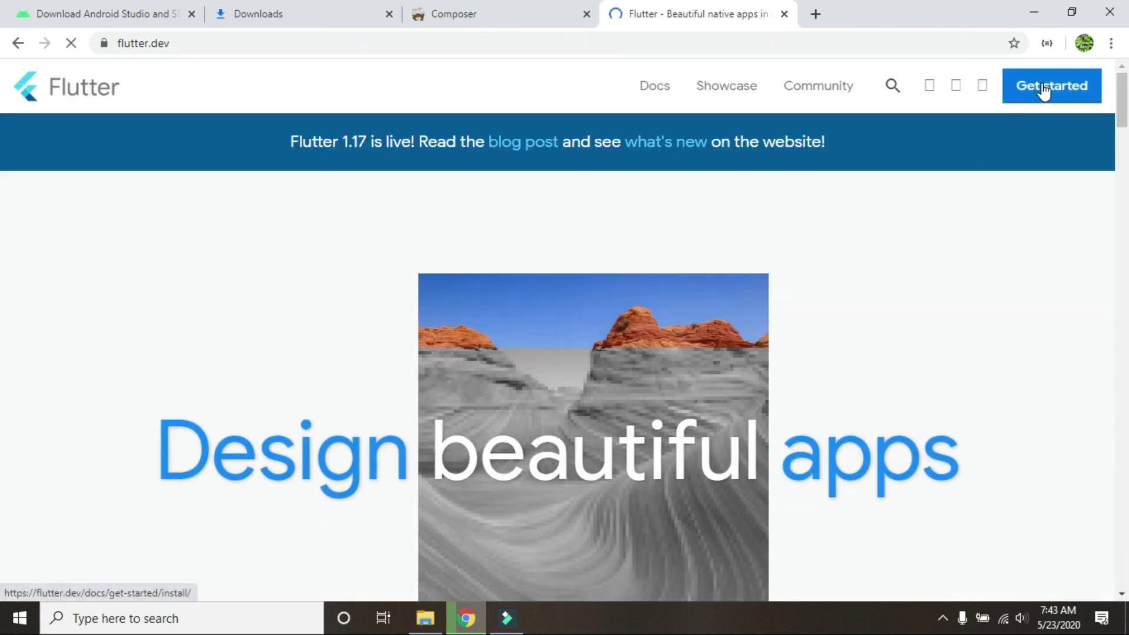
# Step: Open Flutter's Get started documentation and choose the Windows installation guide
pyautogui.scroll(-6, 881, 273)
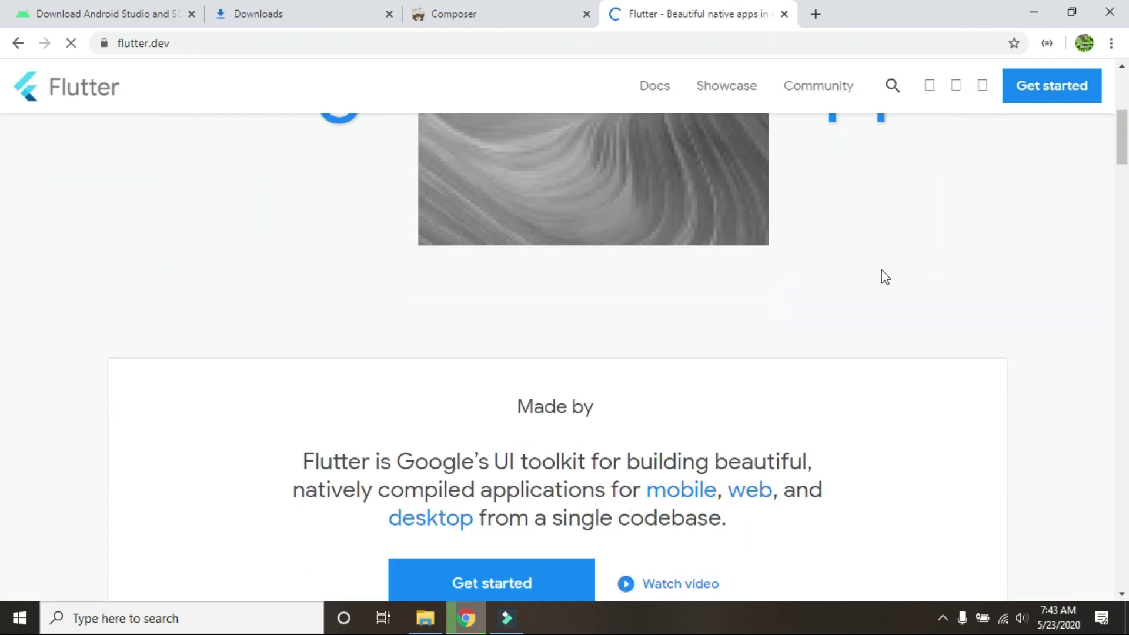
pyautogui.click(521, 464)
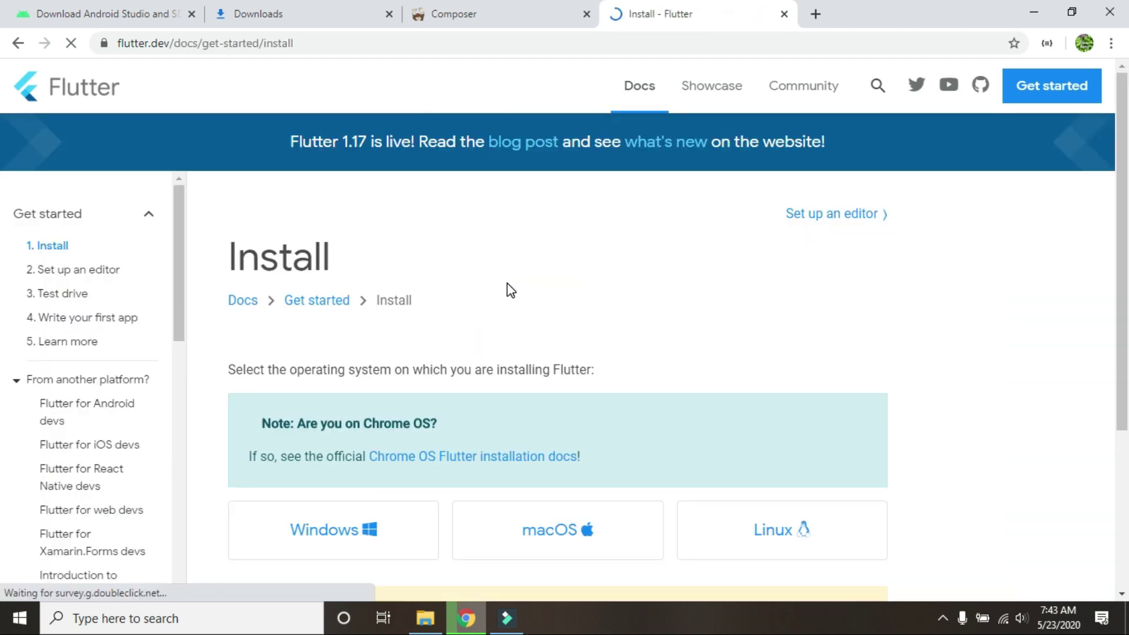
pyautogui.scroll(-4, 507, 291)
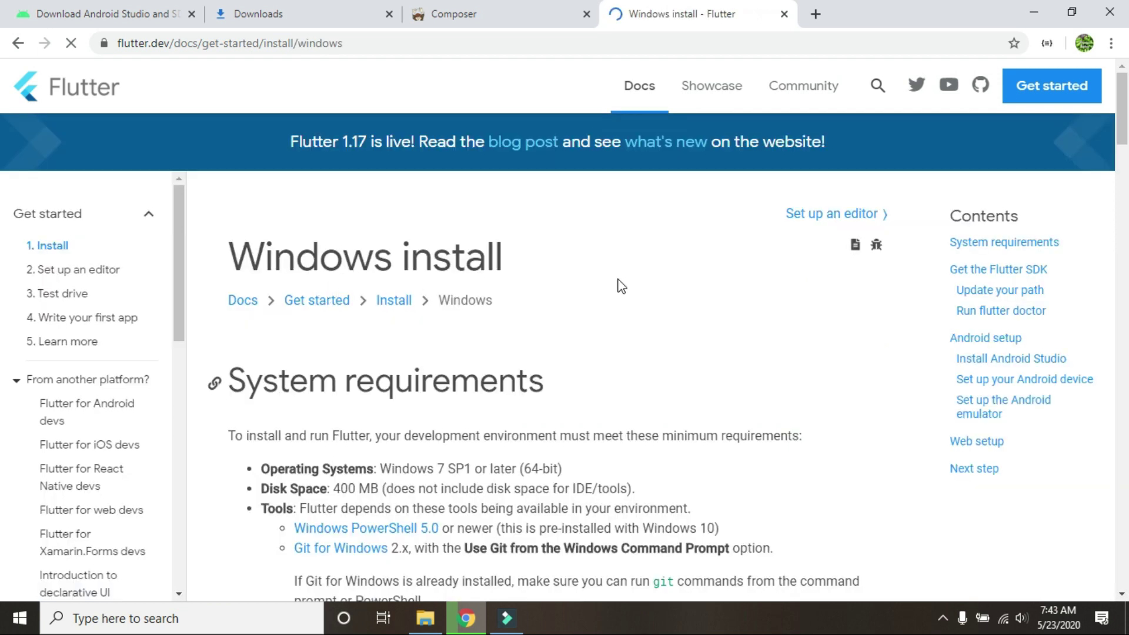
# Step: Download the Flutter SDK bundle flutter_windows_1.17.1-stable.zip and save it
pyautogui.scroll(-6, 620, 285)
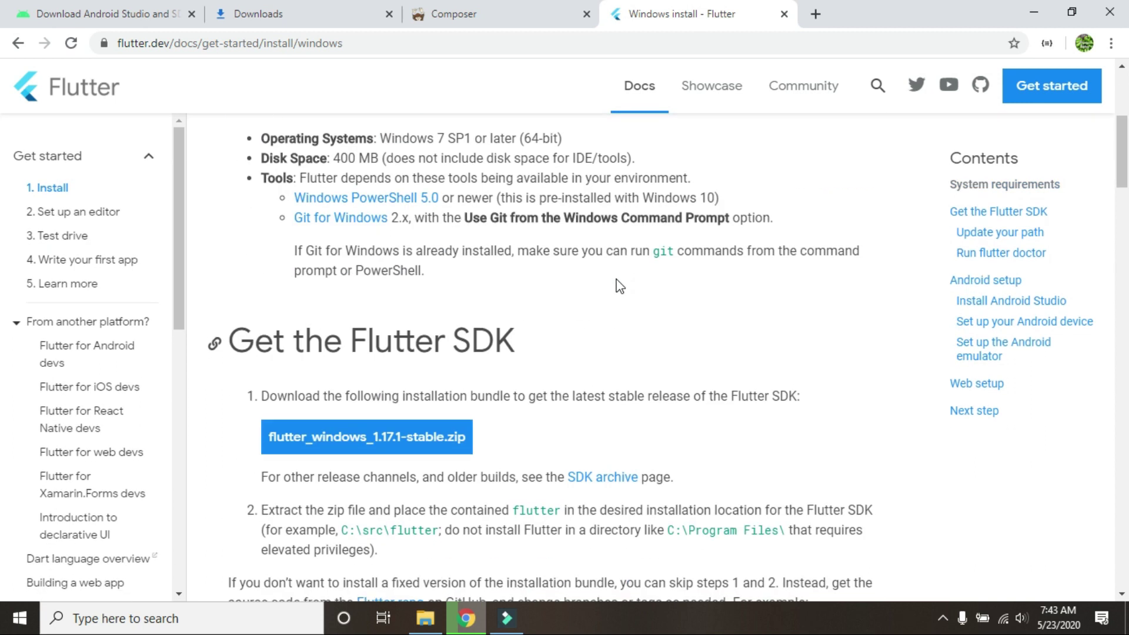
pyautogui.click(447, 354)
pyautogui.click(423, 369)
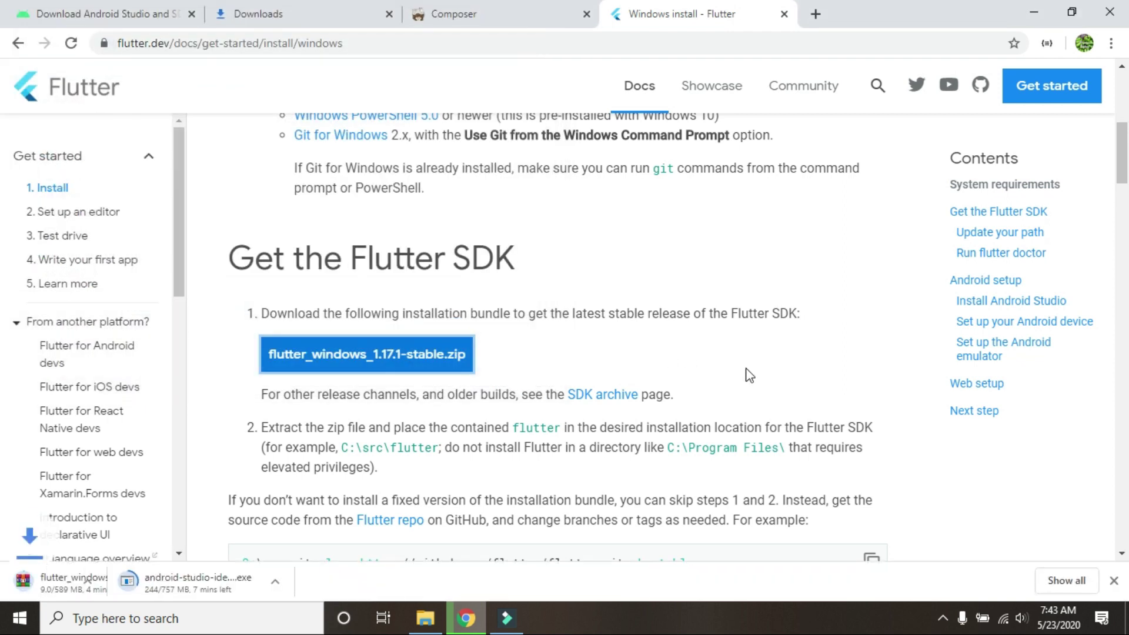
# Step: Review the Flutter, Composer, Android Studio and VS Code entries in the browser's download list
pyautogui.click(335, 16)
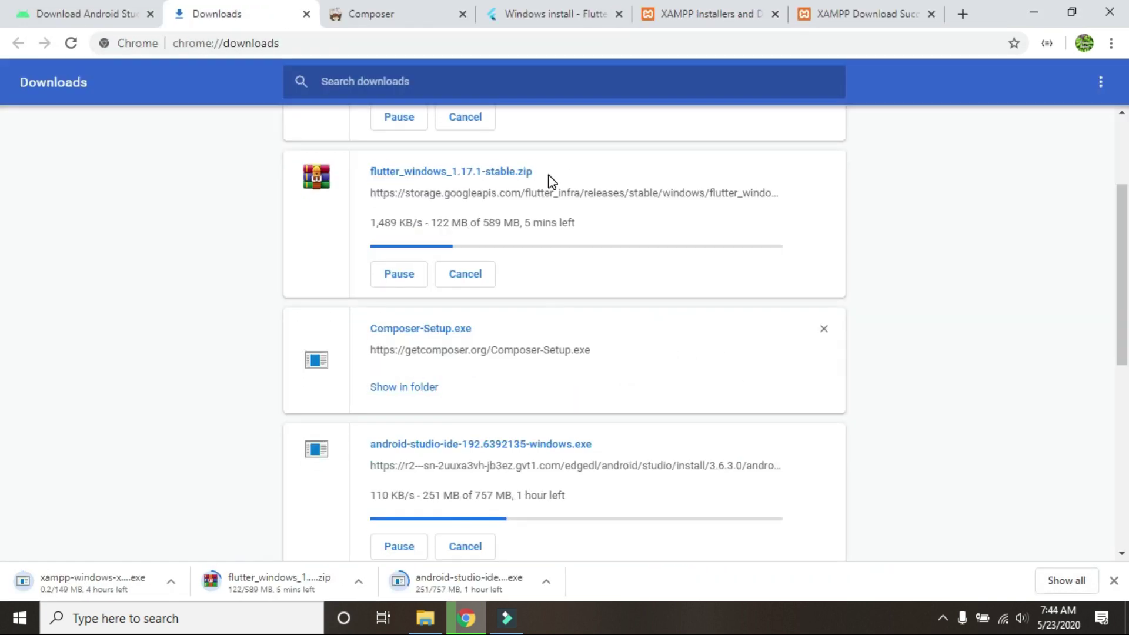
pyautogui.tripleClick(538, 176)
pyautogui.scroll(-1, 482, 259)
pyautogui.moveTo(378, 245); pyautogui.dragTo(504, 259)
pyautogui.scroll(-1, 411, 271)
pyautogui.moveTo(368, 280); pyautogui.dragTo(598, 292)
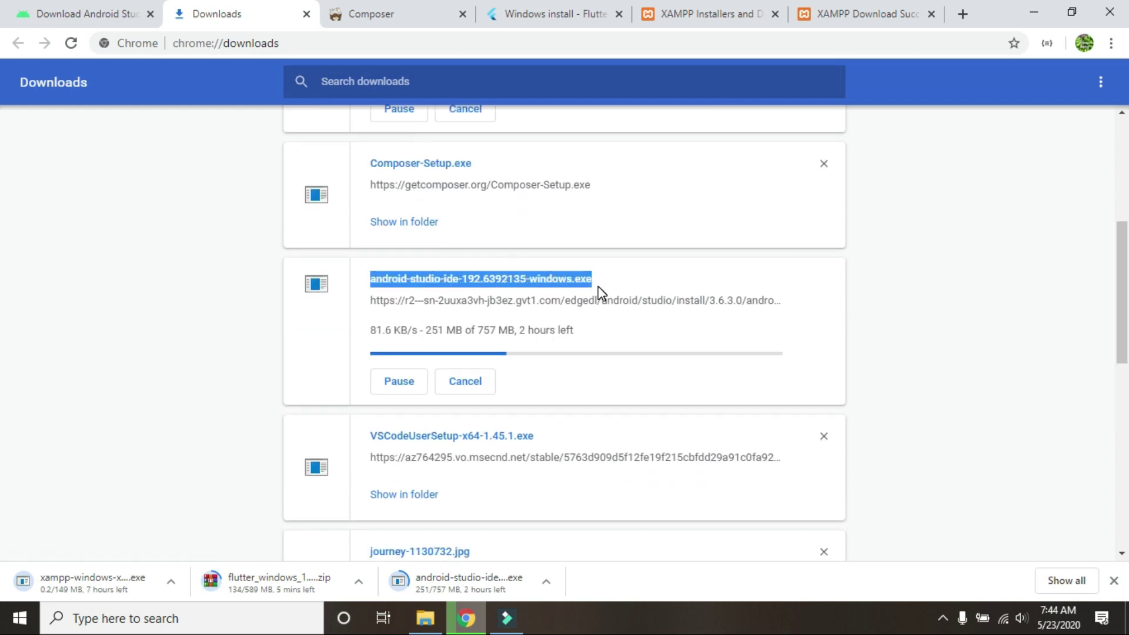
pyautogui.scroll(-2, 471, 329)
pyautogui.moveTo(372, 277); pyautogui.dragTo(538, 275)
pyautogui.scroll(8, 612, 327)
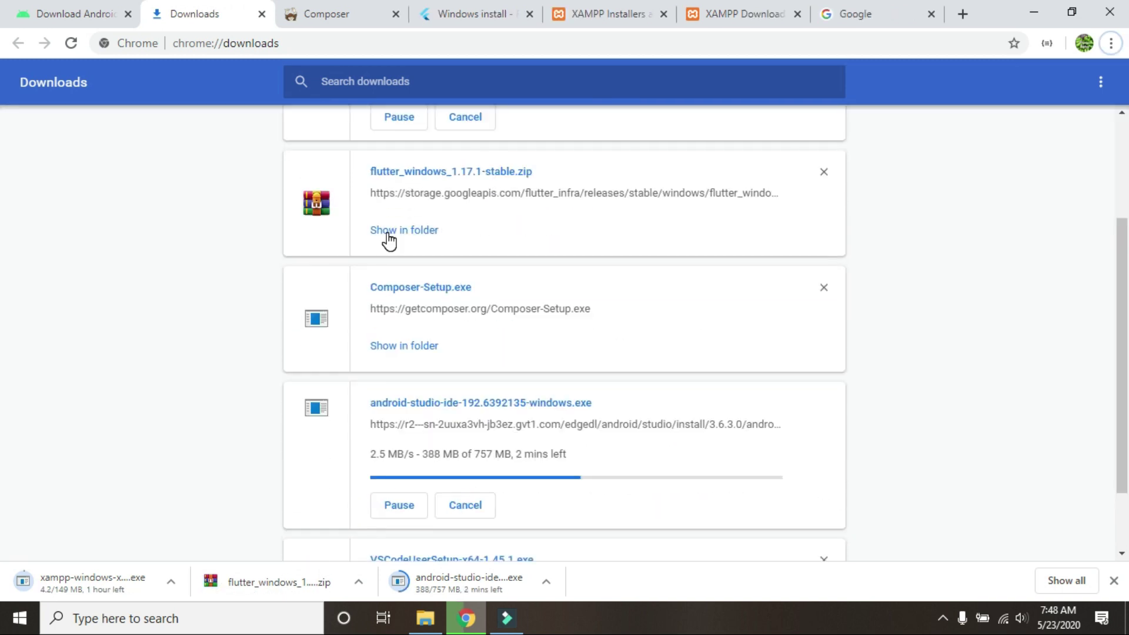
# Step: Show flutter_windows_1.17.1-stable.zip in its folder, open its WinRAR extraction options, and set the destination to D:\
pyautogui.click(386, 242)
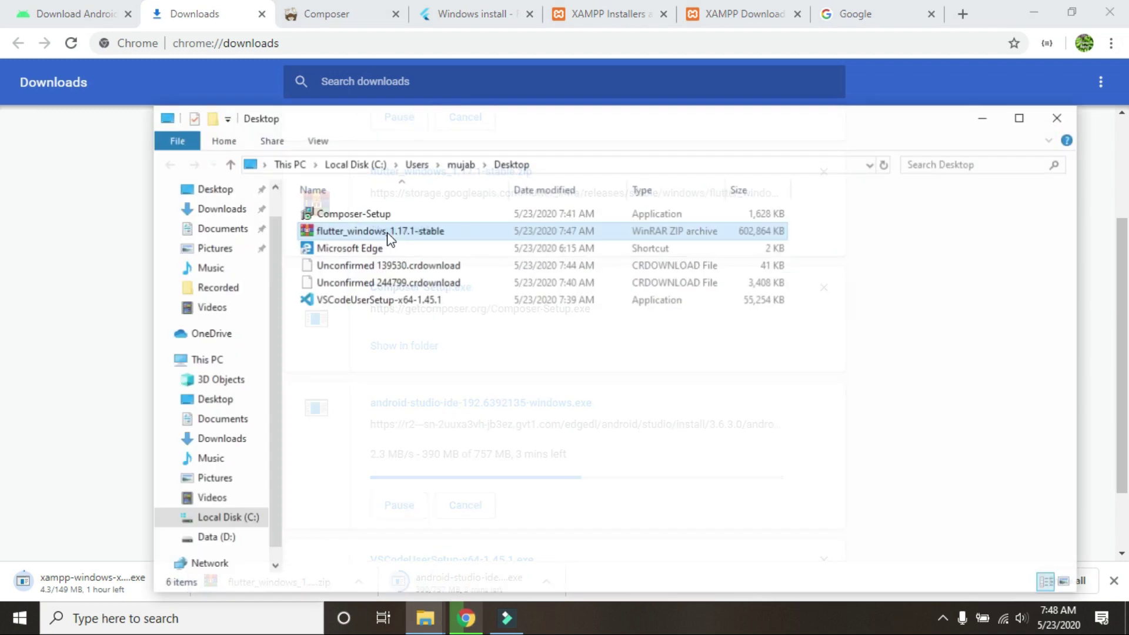
pyautogui.rightClick(369, 231)
pyautogui.click(432, 282)
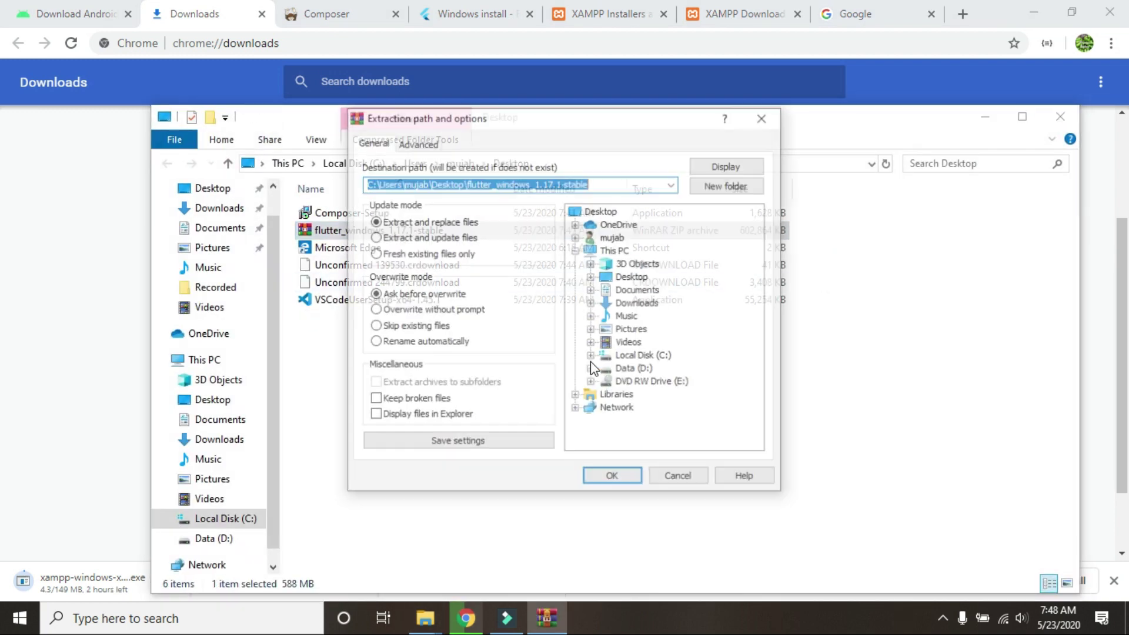
pyautogui.click(591, 370)
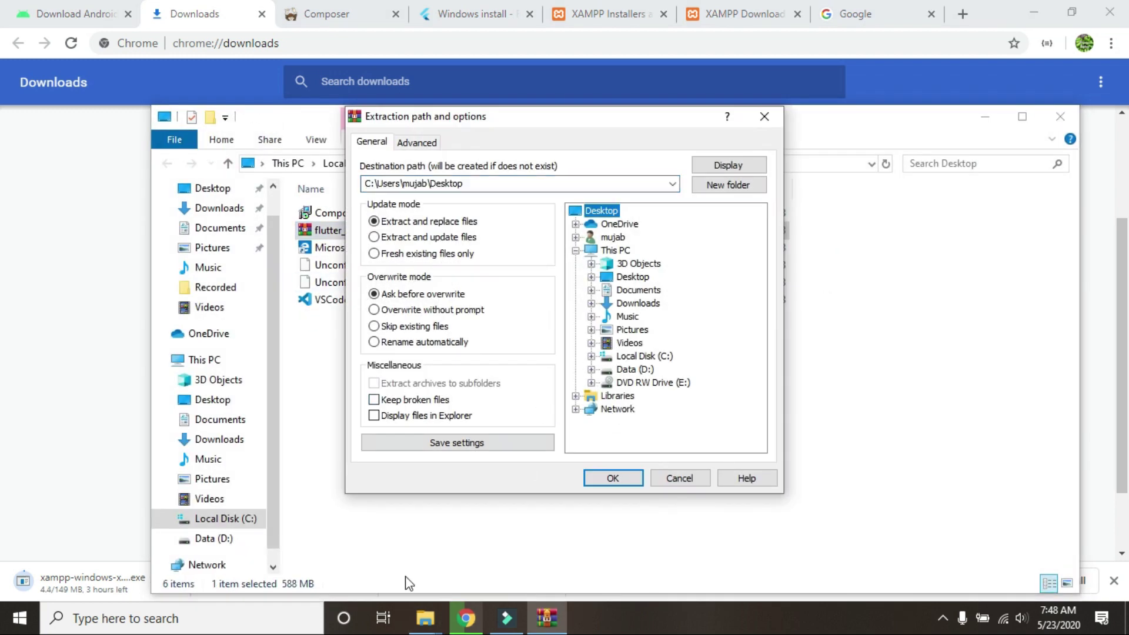
pyautogui.click(627, 373)
pyautogui.rightClick(624, 370)
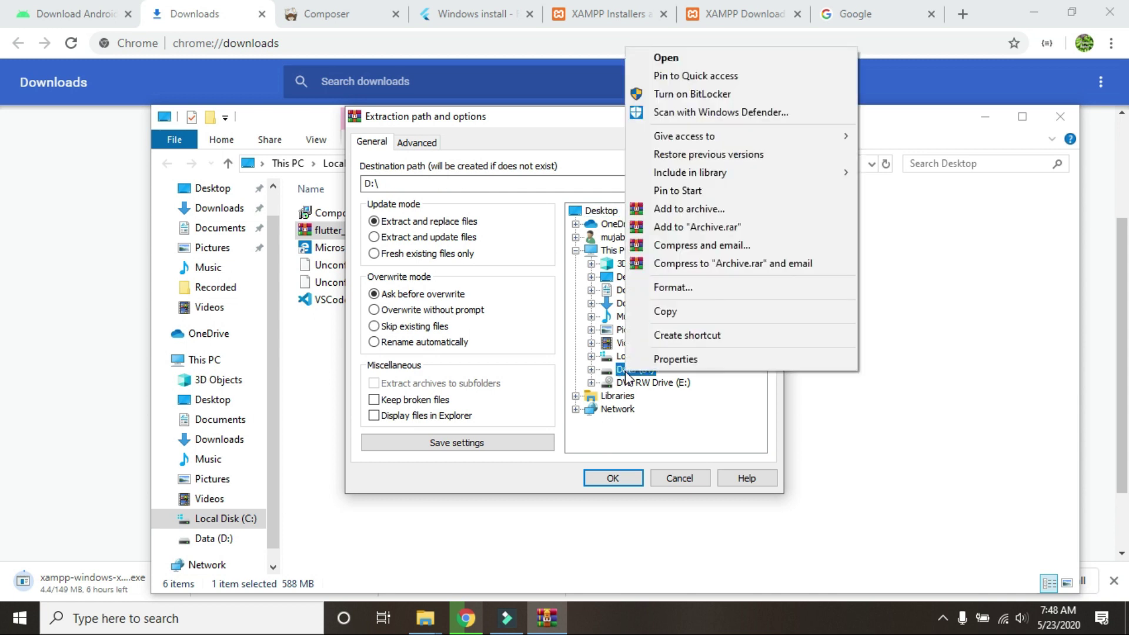
pyautogui.click(720, 432)
# Step: Create a new folder named src in the Data (D:) drive
pyautogui.moveTo(428, 626)
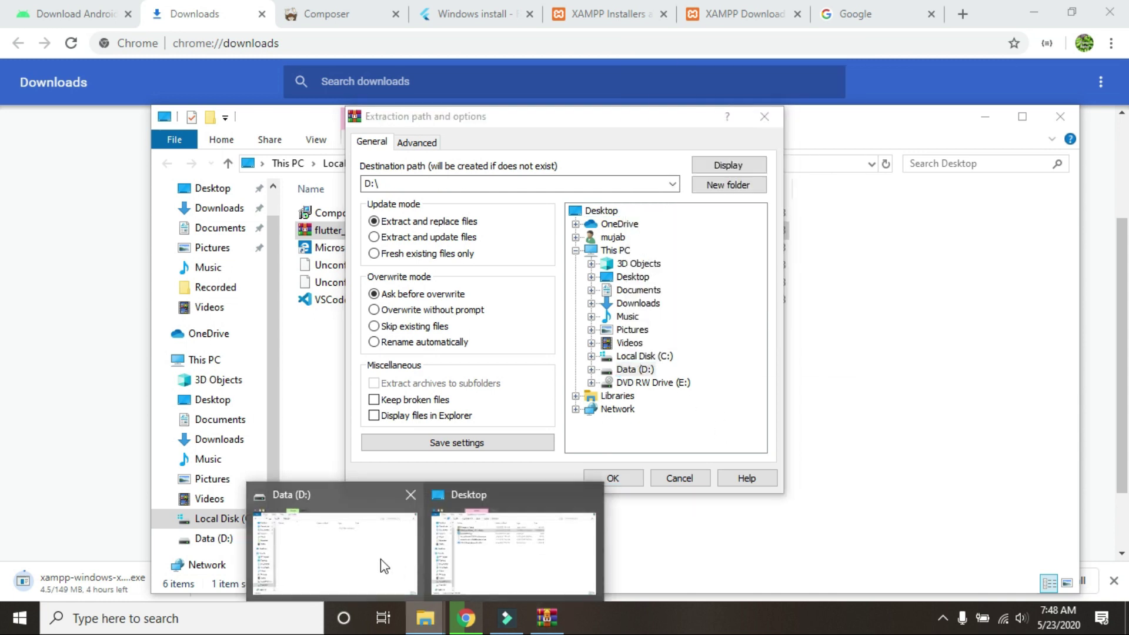
pyautogui.click(381, 564)
pyautogui.rightClick(464, 363)
pyautogui.moveTo(643, 558)
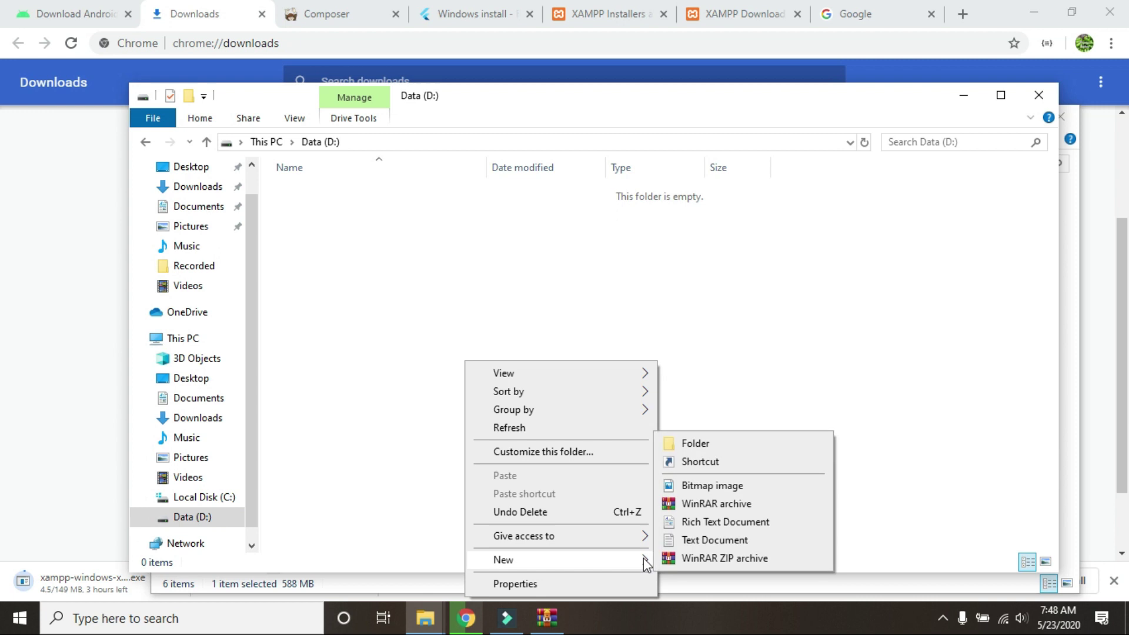
pyautogui.click(684, 444)
pyautogui.press('Return')
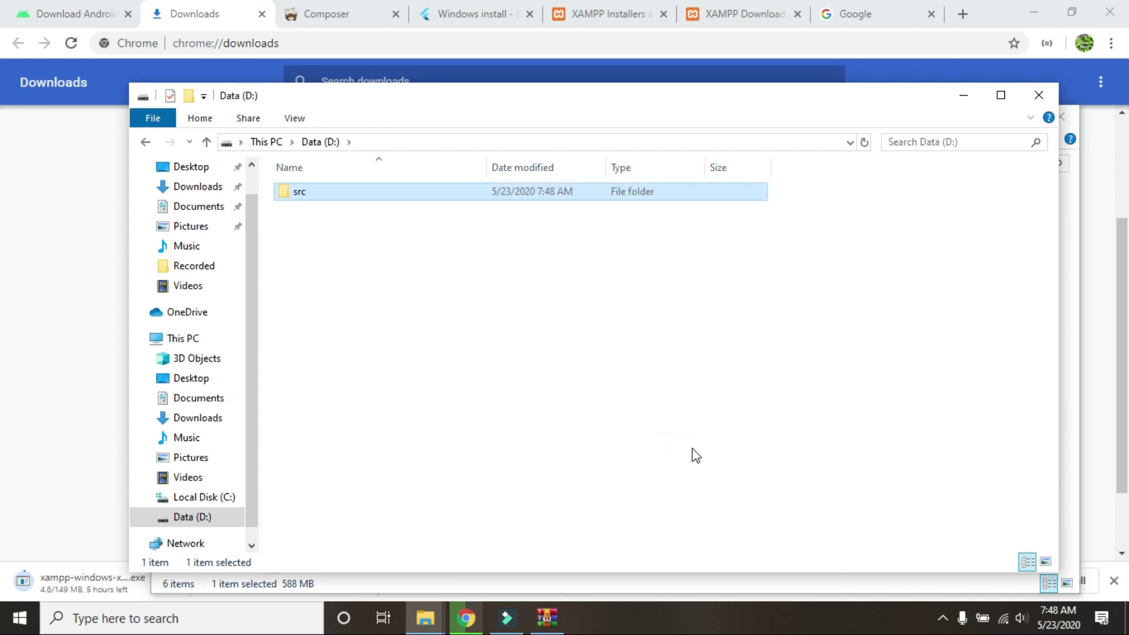
# Step: Return to the WinRAR extraction options and extract the Flutter archive into D:\src
pyautogui.click(547, 617)
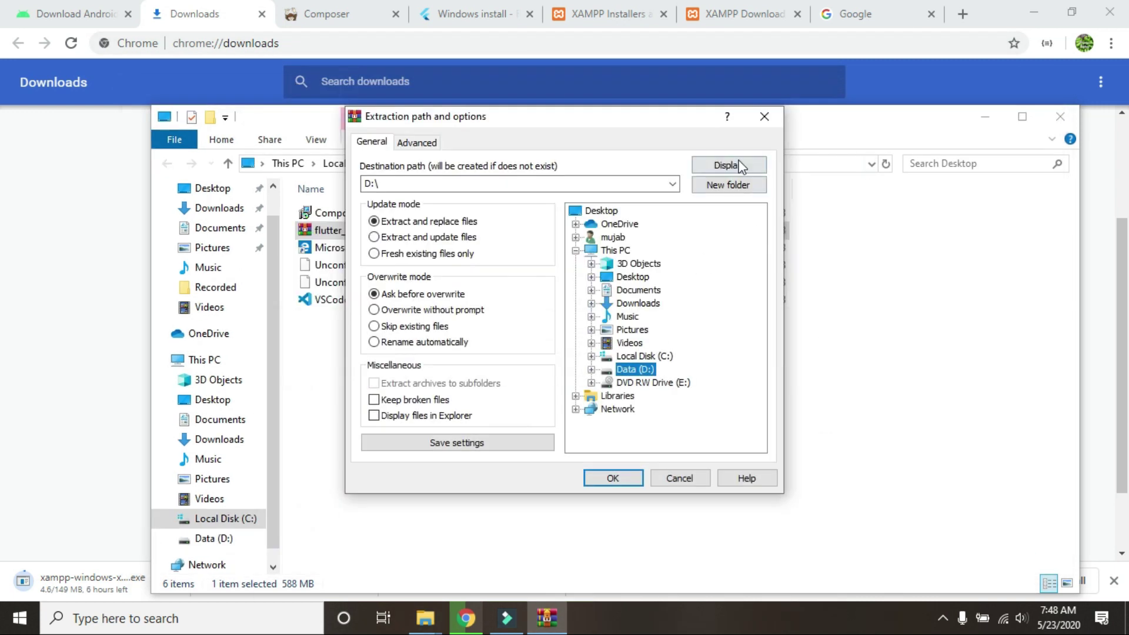
pyautogui.click(591, 370)
pyautogui.click(613, 477)
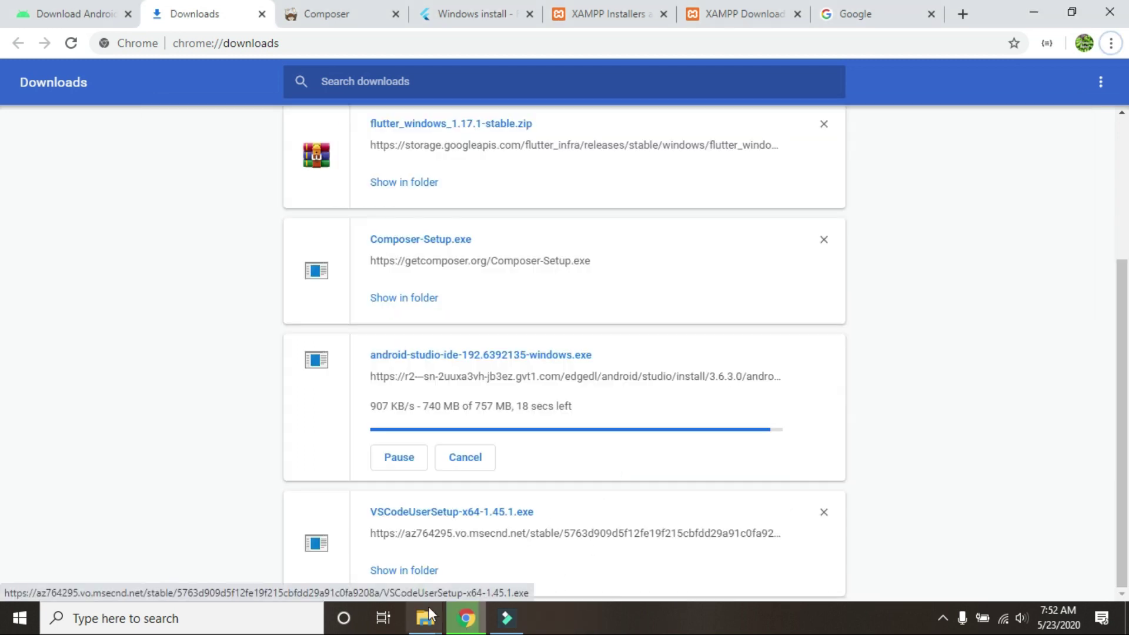
# Step: Open the extracted flutter folder inside src on the D: drive and go into its bin folder
pyautogui.moveTo(425, 618)
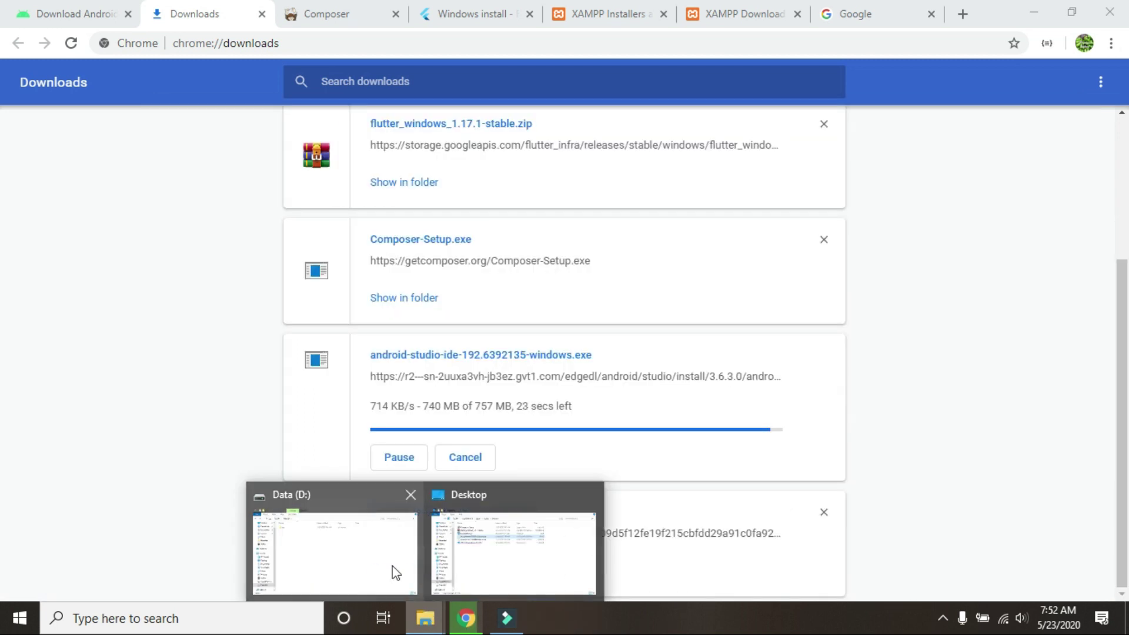
pyautogui.click(393, 573)
pyautogui.doubleClick(300, 194)
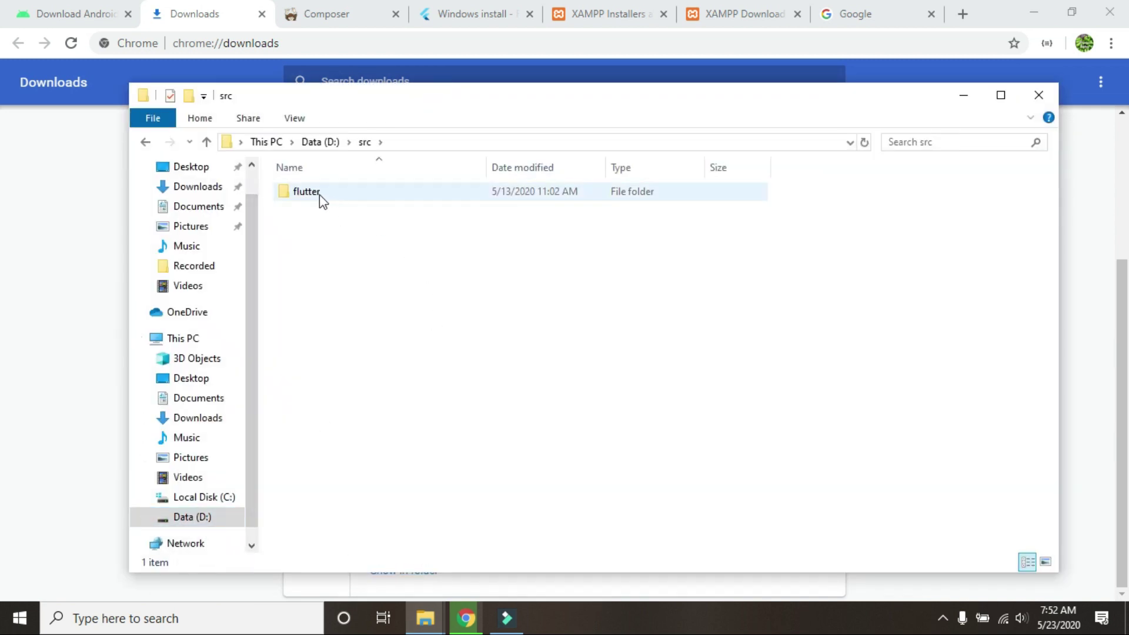
pyautogui.doubleClick(319, 195)
pyautogui.scroll(-1, 542, 359)
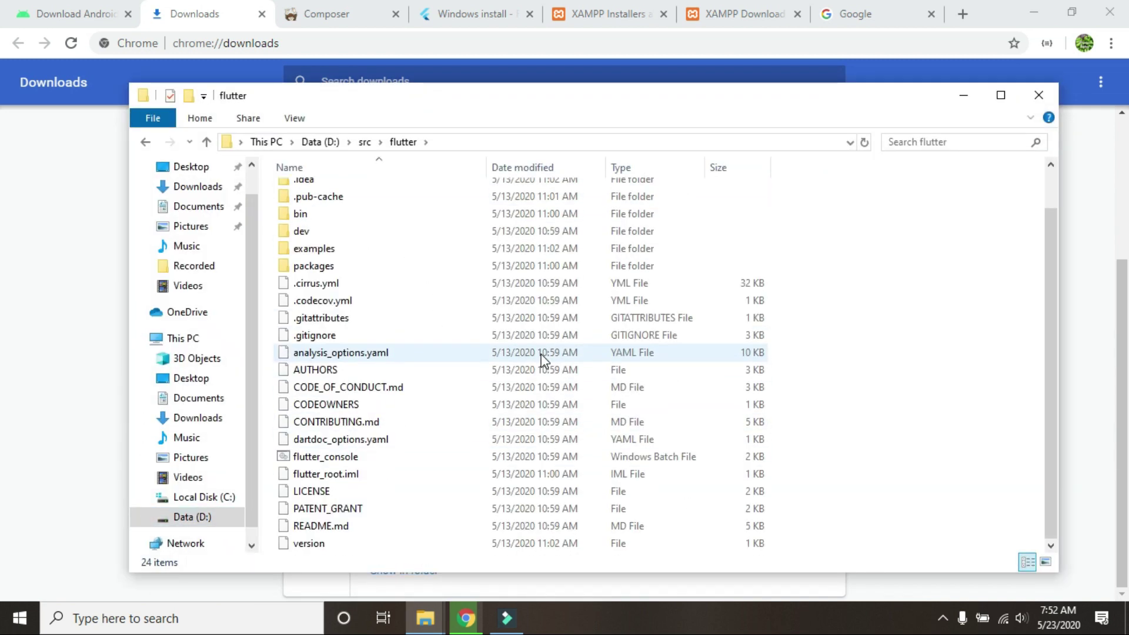
pyautogui.scroll(1, 542, 358)
pyautogui.doubleClick(316, 262)
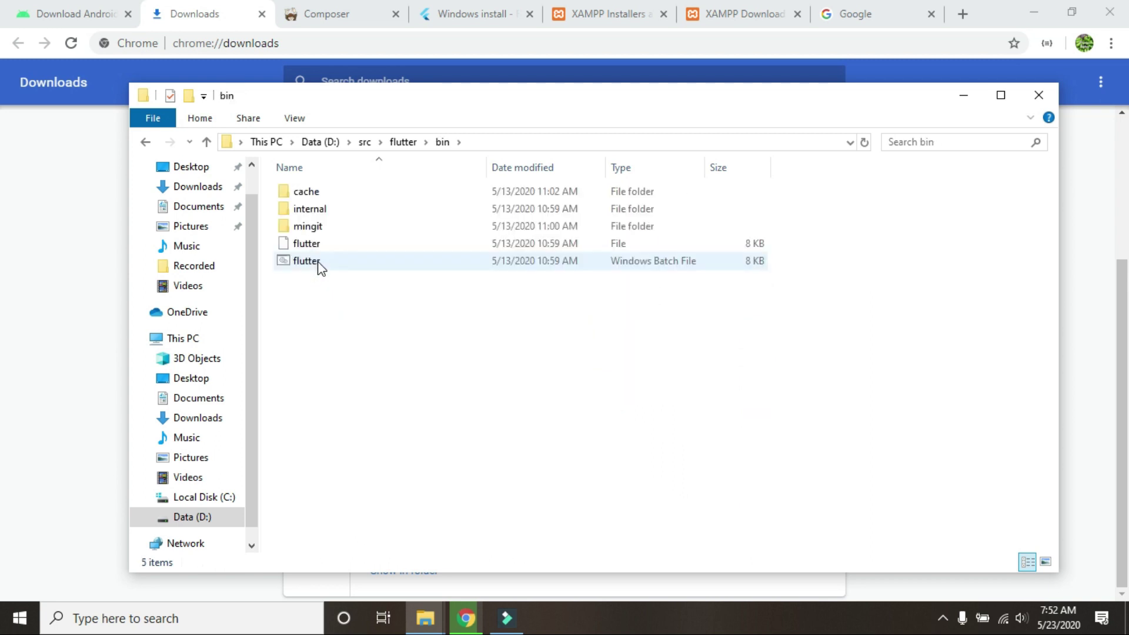
# Step: Copy the folder path D:\src\flutter\bin and minimize the File Explorer window
pyautogui.click(506, 142)
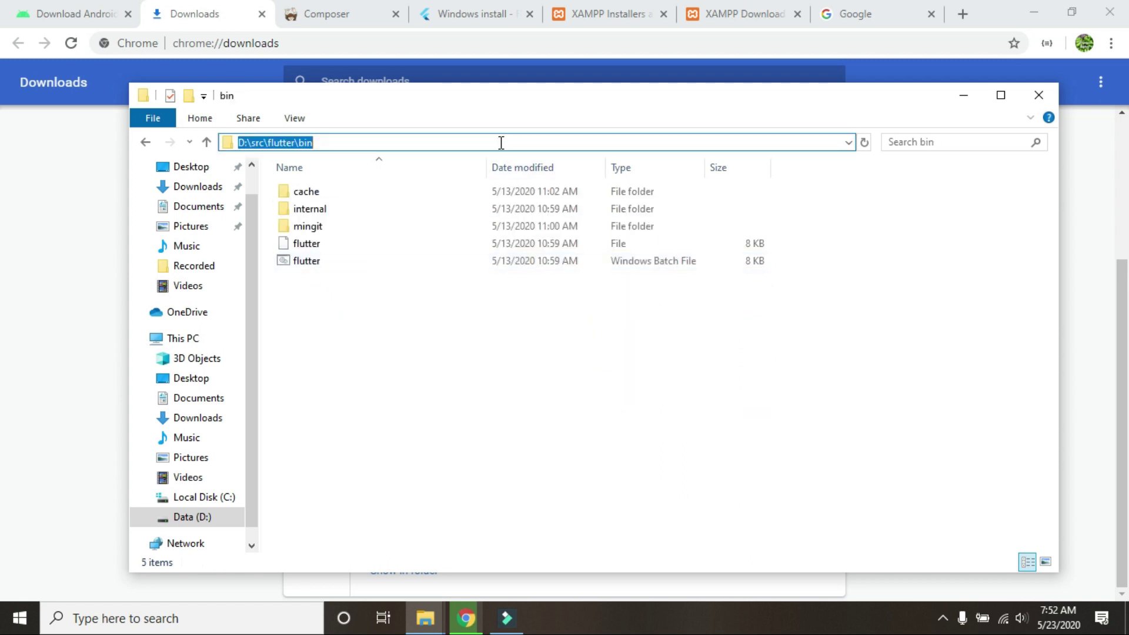
pyautogui.rightClick(293, 147)
pyautogui.click(347, 197)
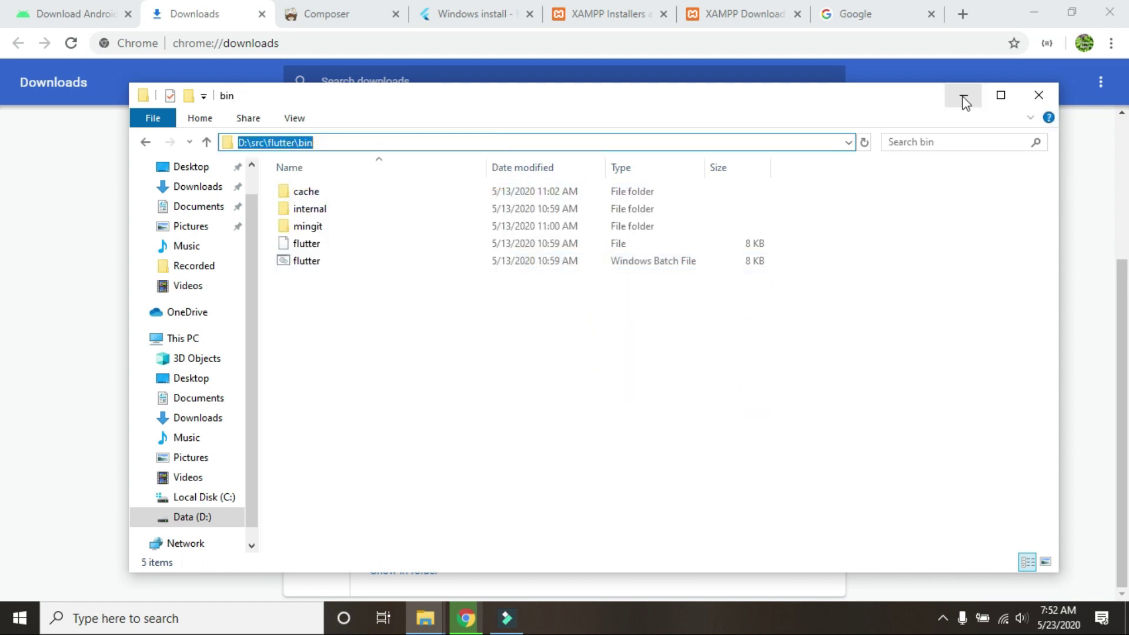
pyautogui.click(963, 95)
# Step: Search Windows for "system env" and open the Environment Variables window from the system properties
pyautogui.click(109, 618)
pyautogui.write('sy')
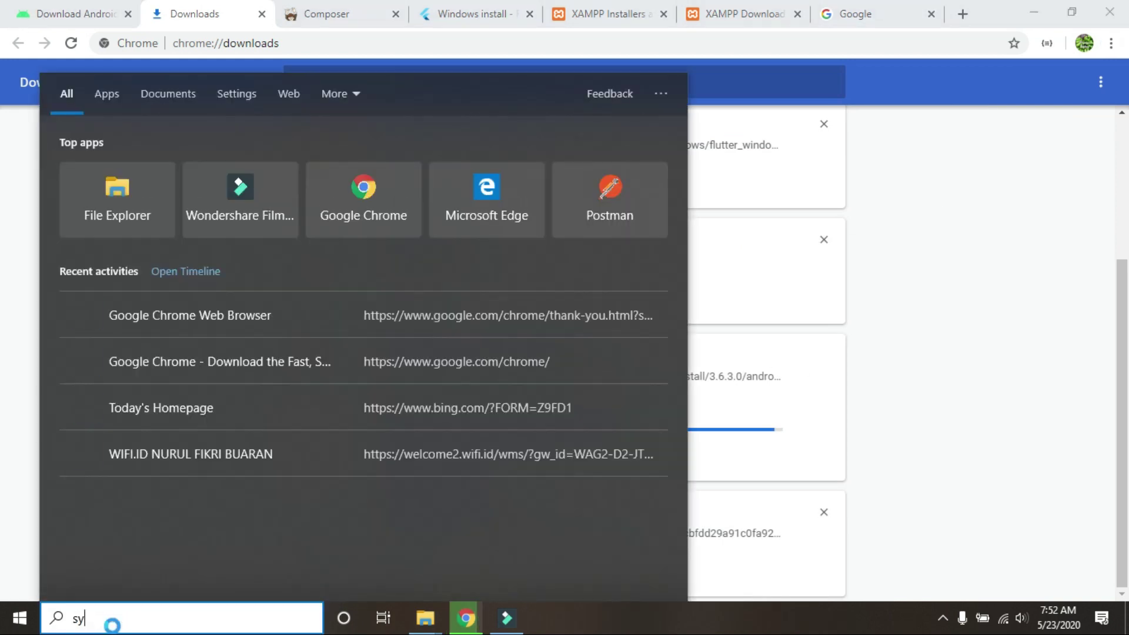
pyautogui.write('stem env')
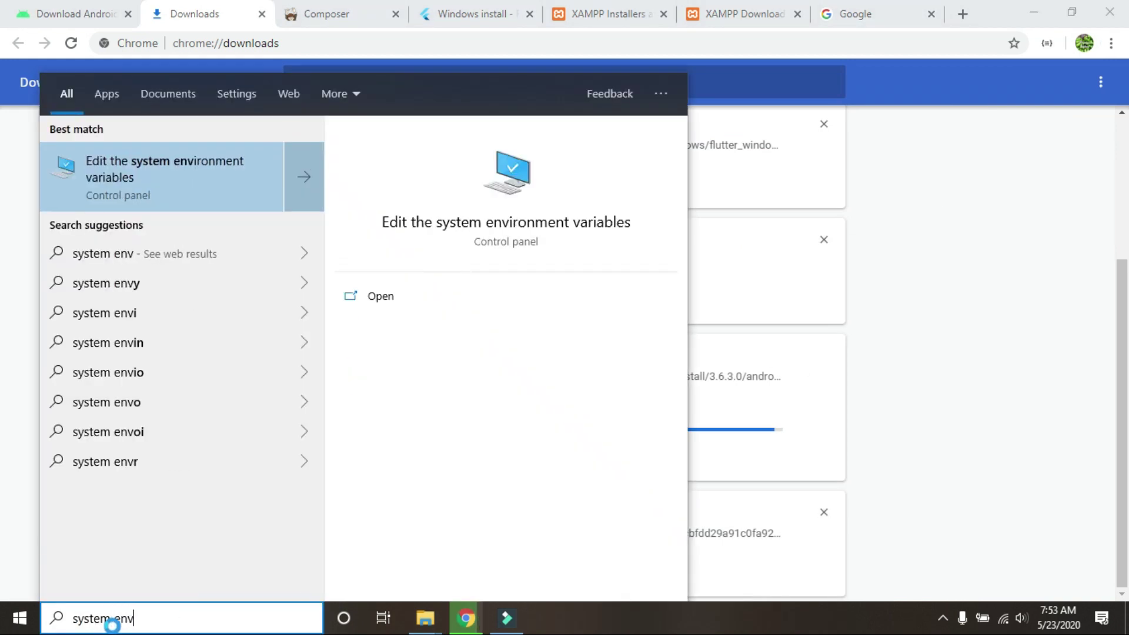
pyautogui.press('Return')
pyautogui.click(377, 453)
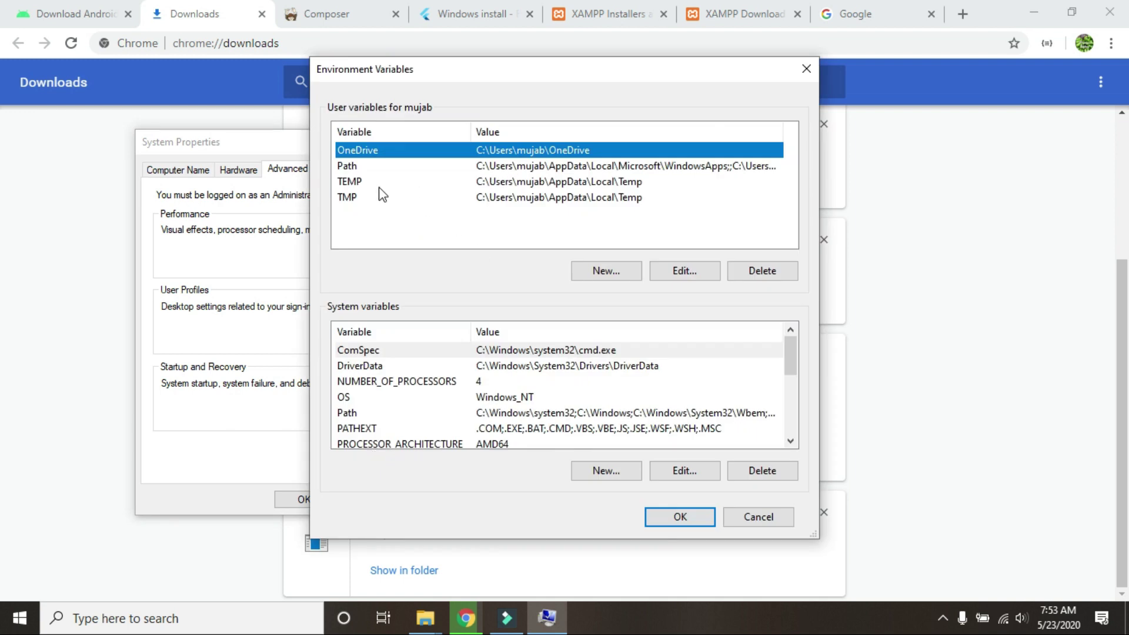
# Step: Add D:\src\flutter\bin as a new entry in the user Path variable and save the environment settings
pyautogui.doubleClick(355, 167)
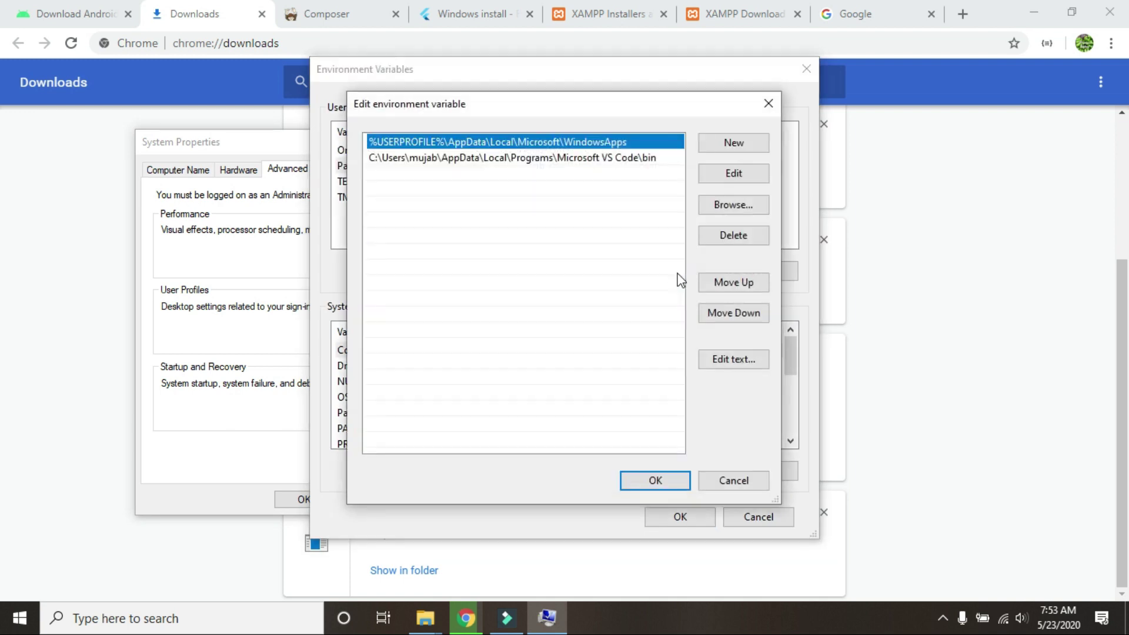
pyautogui.click(729, 143)
pyautogui.hotkey('ctrl', 'v')
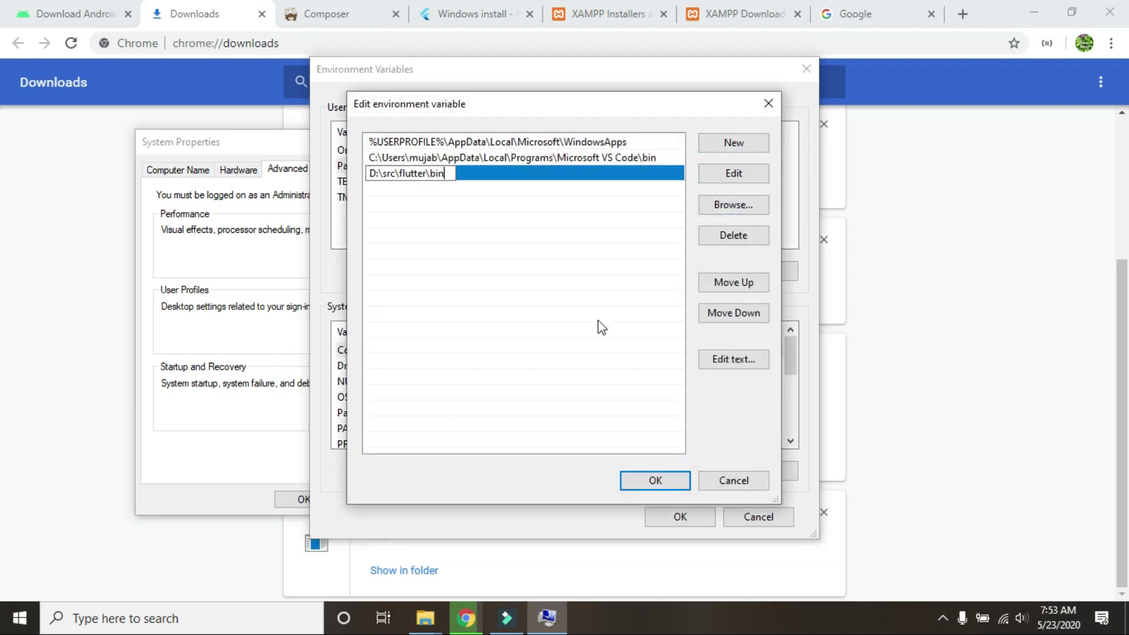
pyautogui.click(580, 284)
pyautogui.click(655, 481)
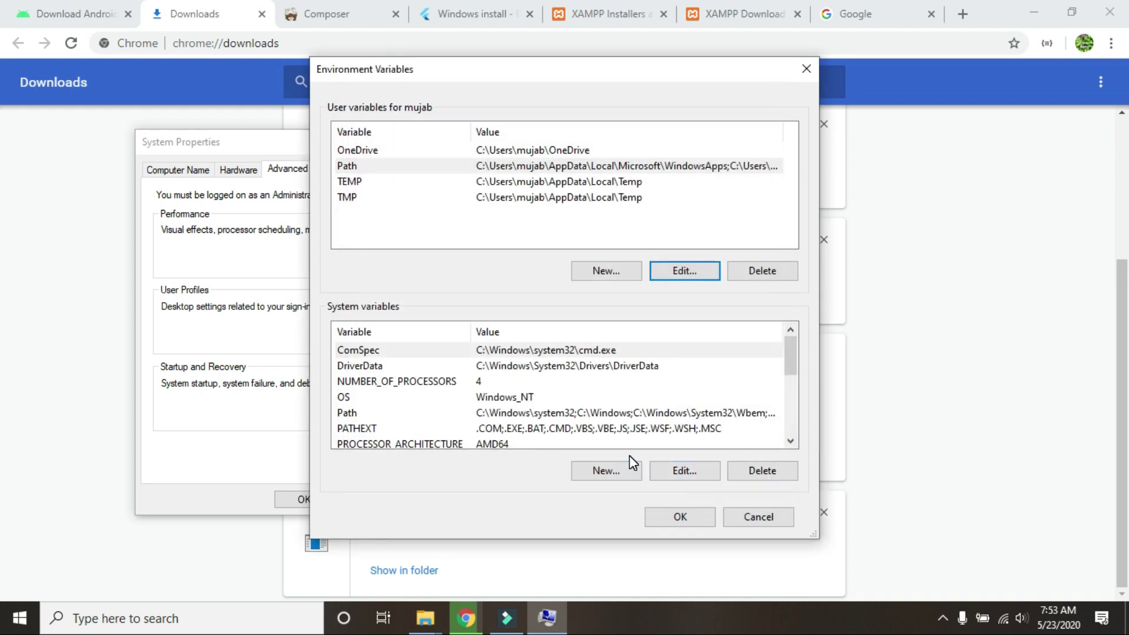
pyautogui.click(670, 521)
pyautogui.click(313, 502)
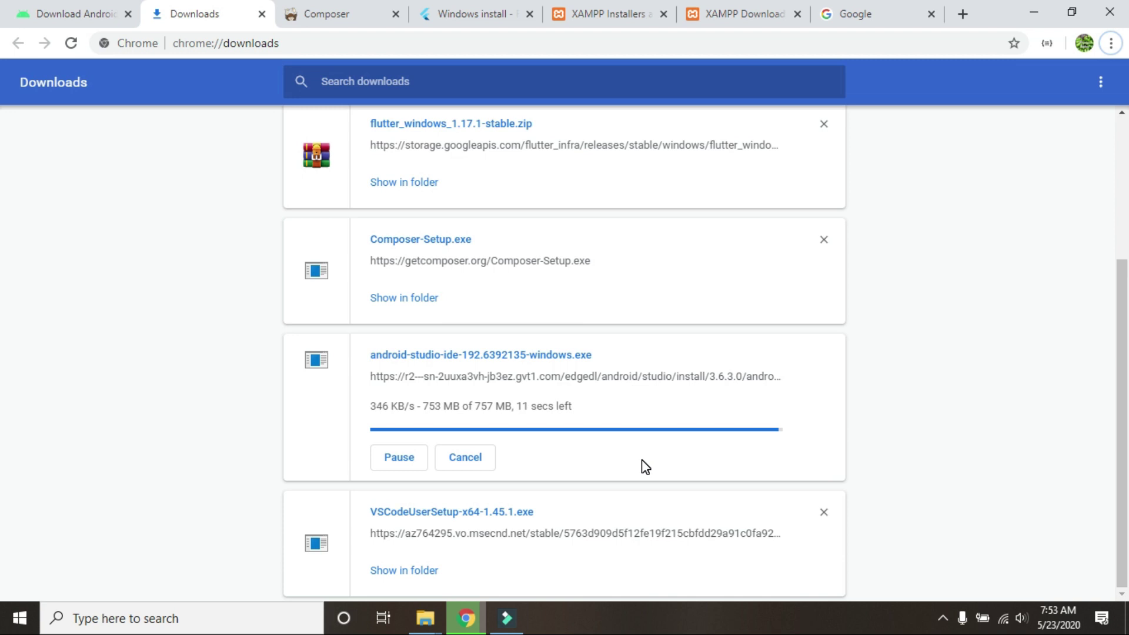
# Step: Locate the downloaded android-studio-ide-192.6392135-windows installer in its folder and run it, minimizing the browser and folder windows
pyautogui.moveTo(602, 396); pyautogui.dragTo(360, 411)
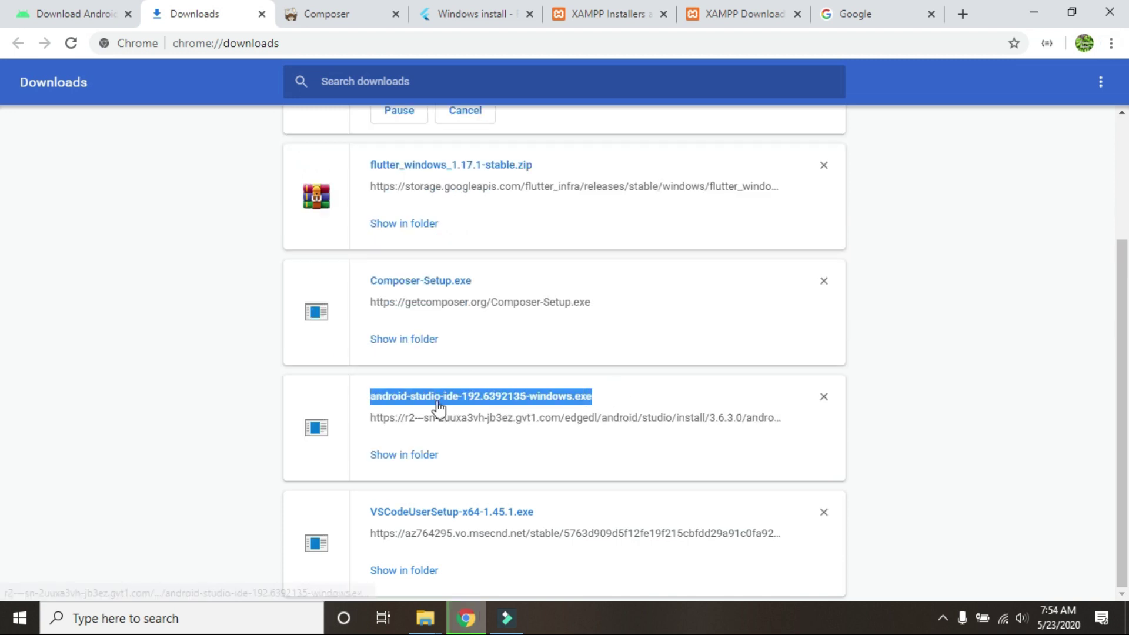
pyautogui.click(424, 455)
pyautogui.click(1033, 13)
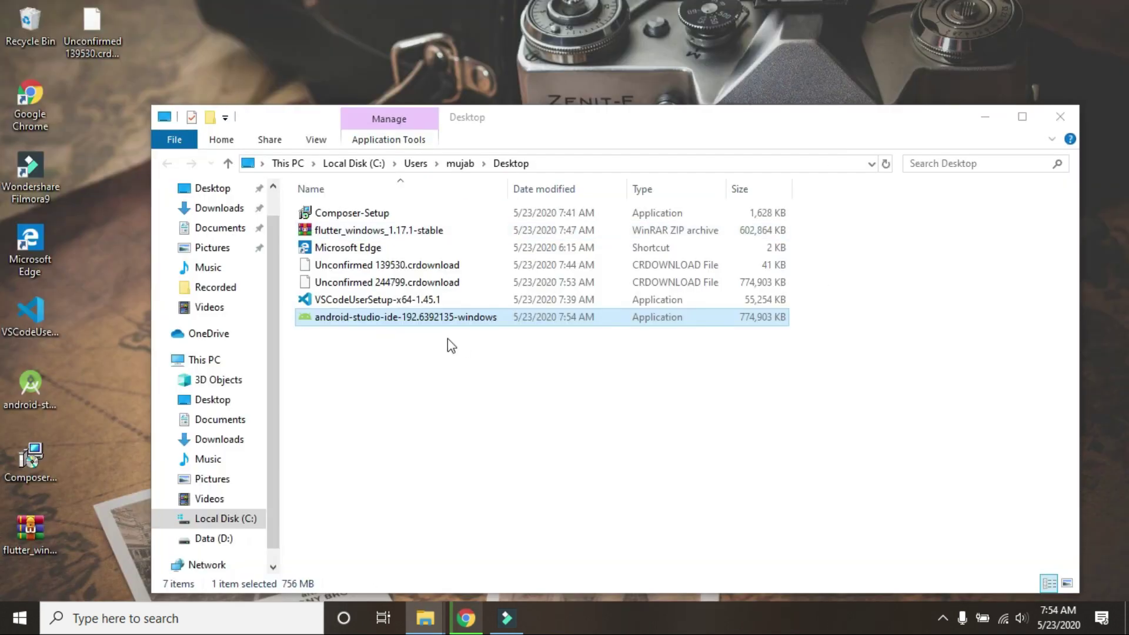
pyautogui.rightClick(428, 316)
pyautogui.click(486, 142)
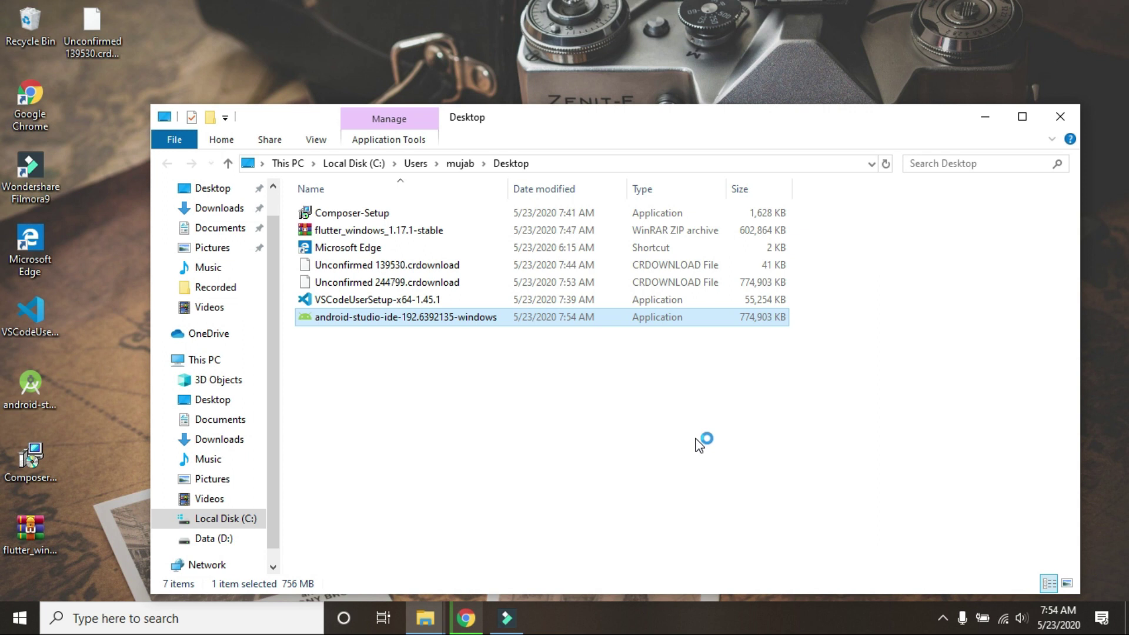
pyautogui.click(986, 117)
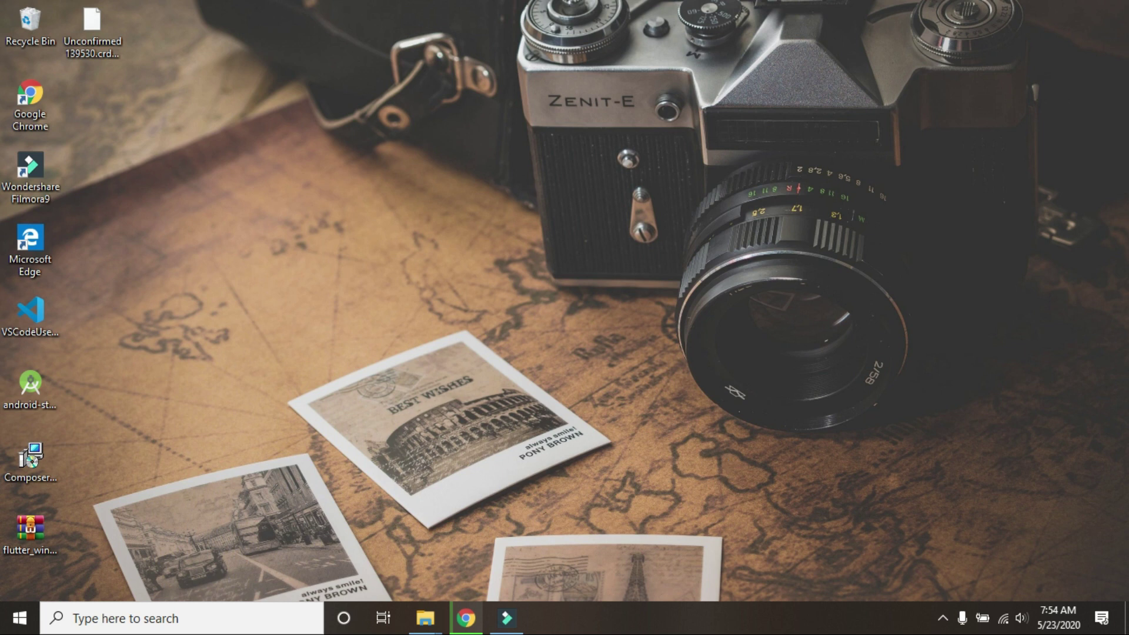
# Step: Install Android Studio into C:\Program Files\Android\Android Studio
pyautogui.click(647, 444)
pyautogui.click(650, 443)
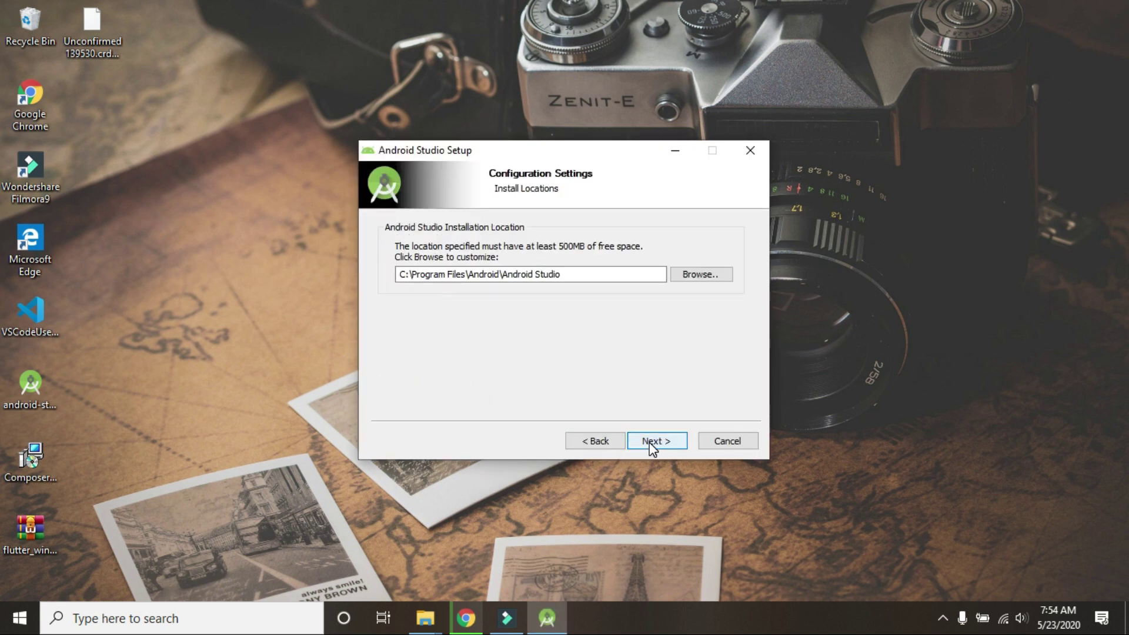
pyautogui.click(652, 442)
pyautogui.click(652, 442)
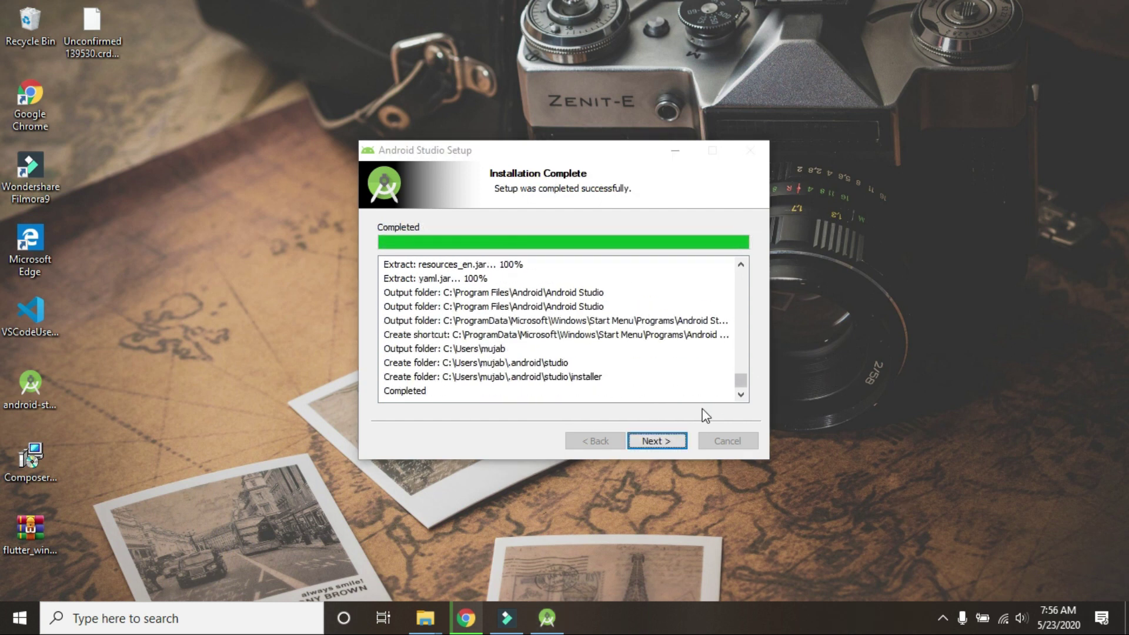
# Step: Complete the installer and start Android Studio without importing settings
pyautogui.click(661, 442)
pyautogui.click(659, 441)
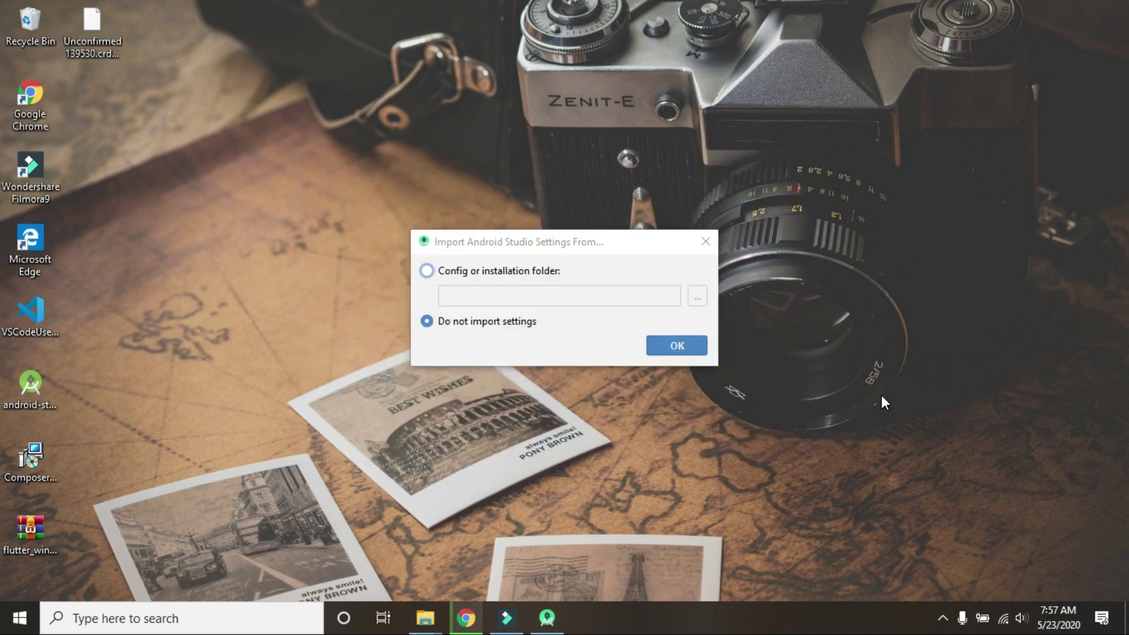
pyautogui.click(682, 348)
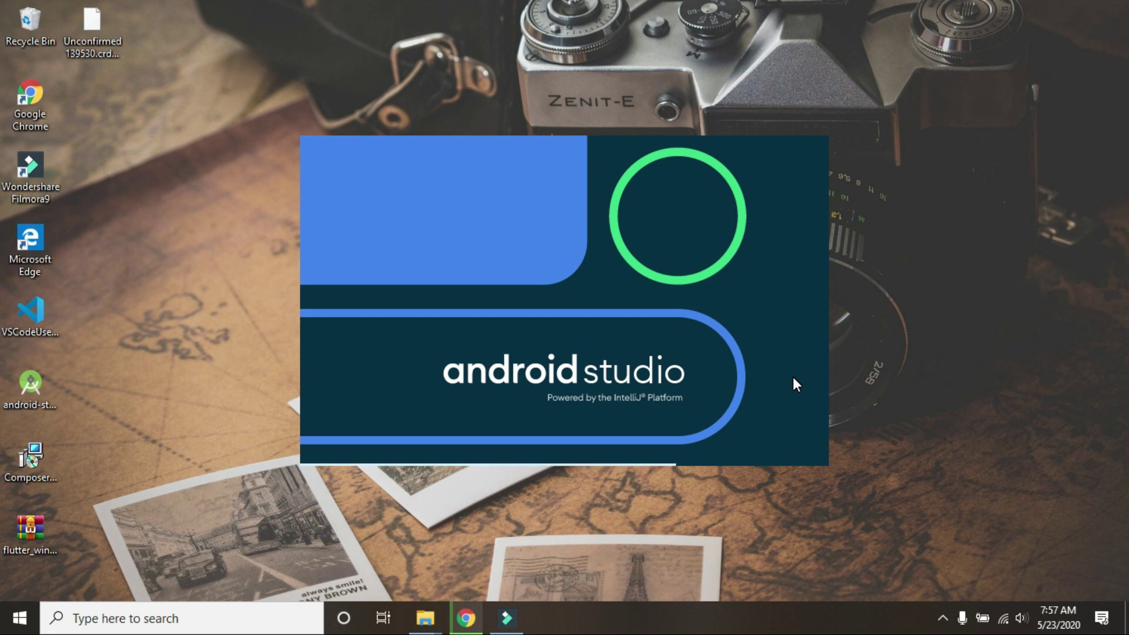
pyautogui.click(770, 391)
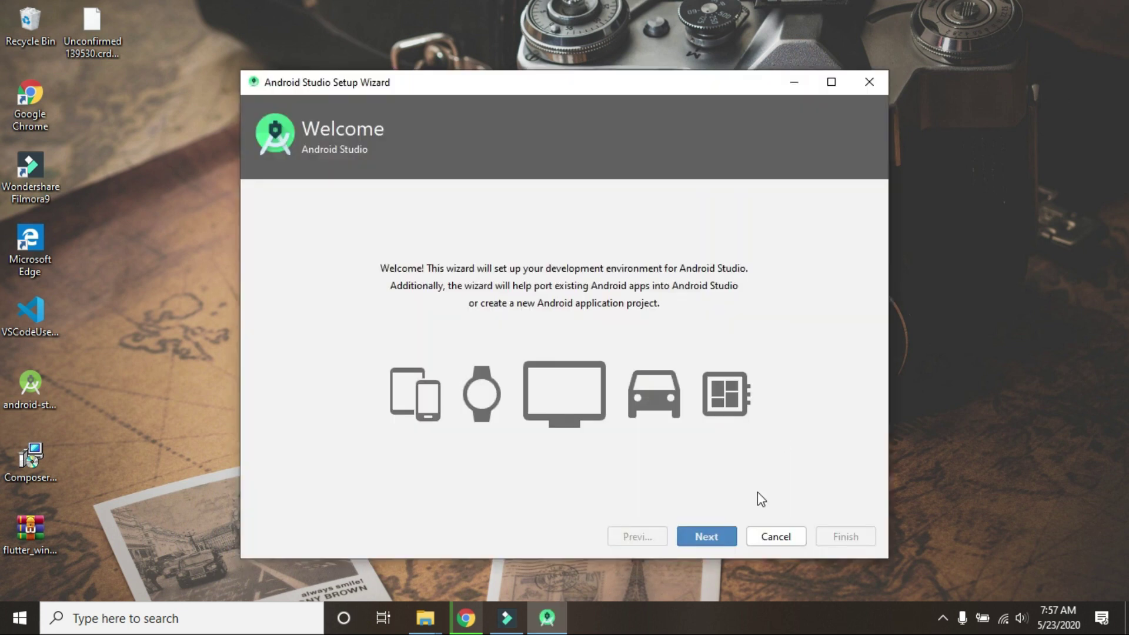
# Step: Choose the Standard install type and the Light UI theme in the Android Studio Setup Wizard
pyautogui.click(706, 537)
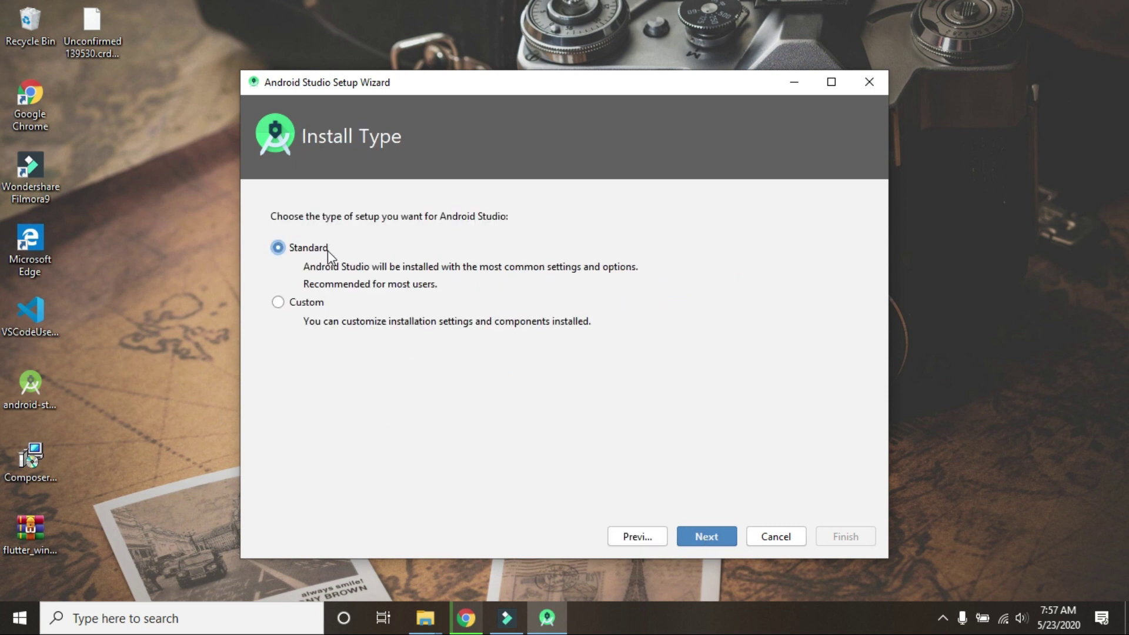
pyautogui.click(708, 540)
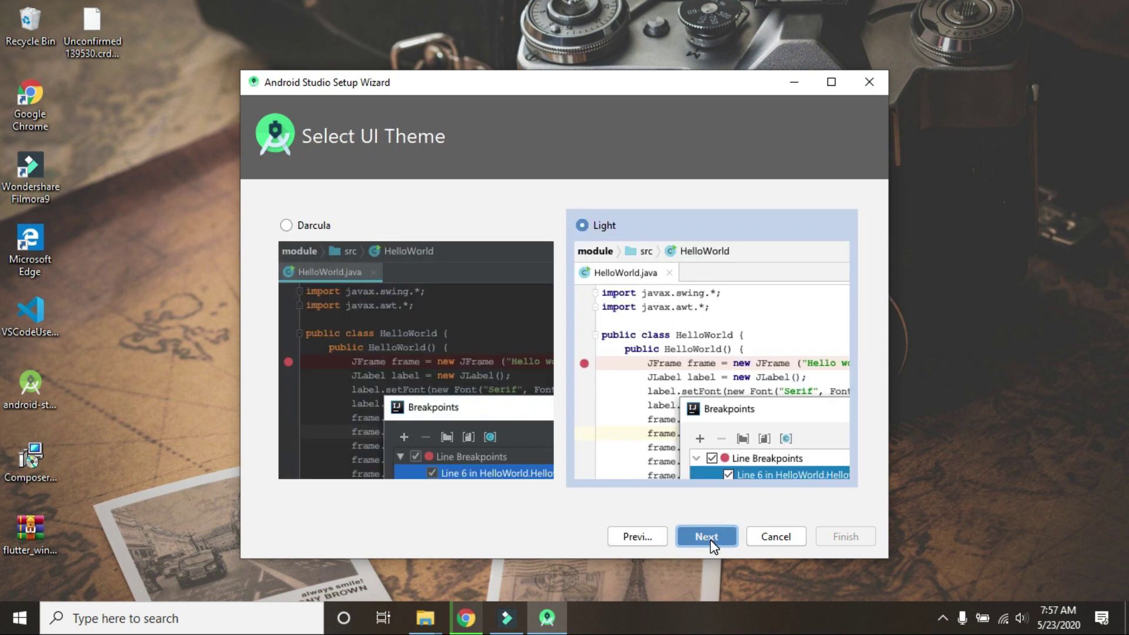
pyautogui.click(304, 228)
pyautogui.click(593, 225)
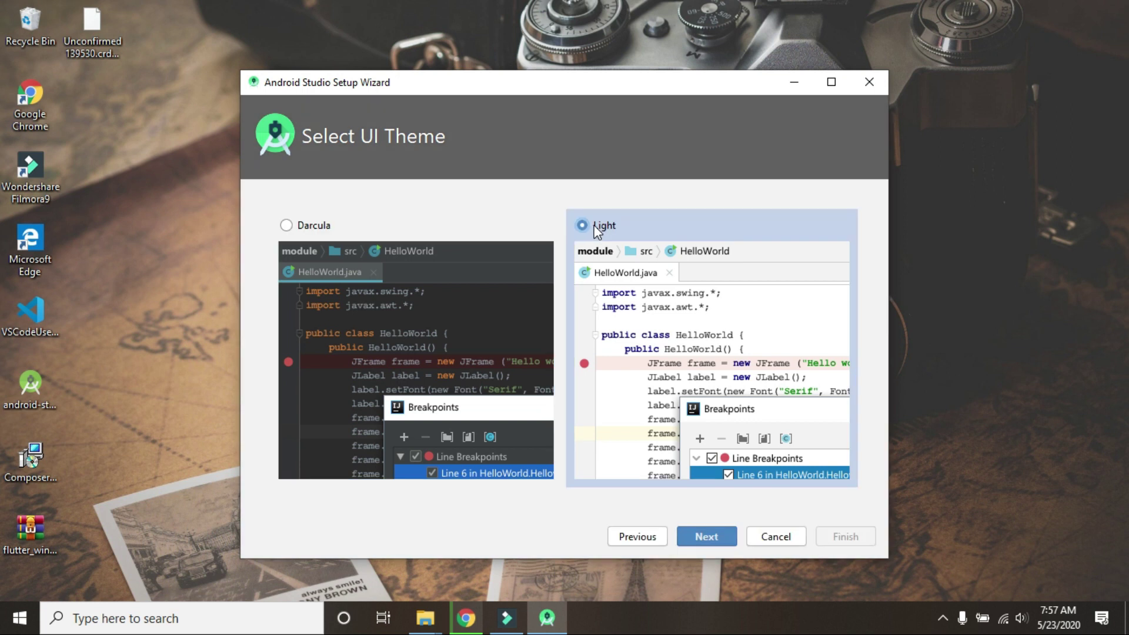
pyautogui.click(702, 536)
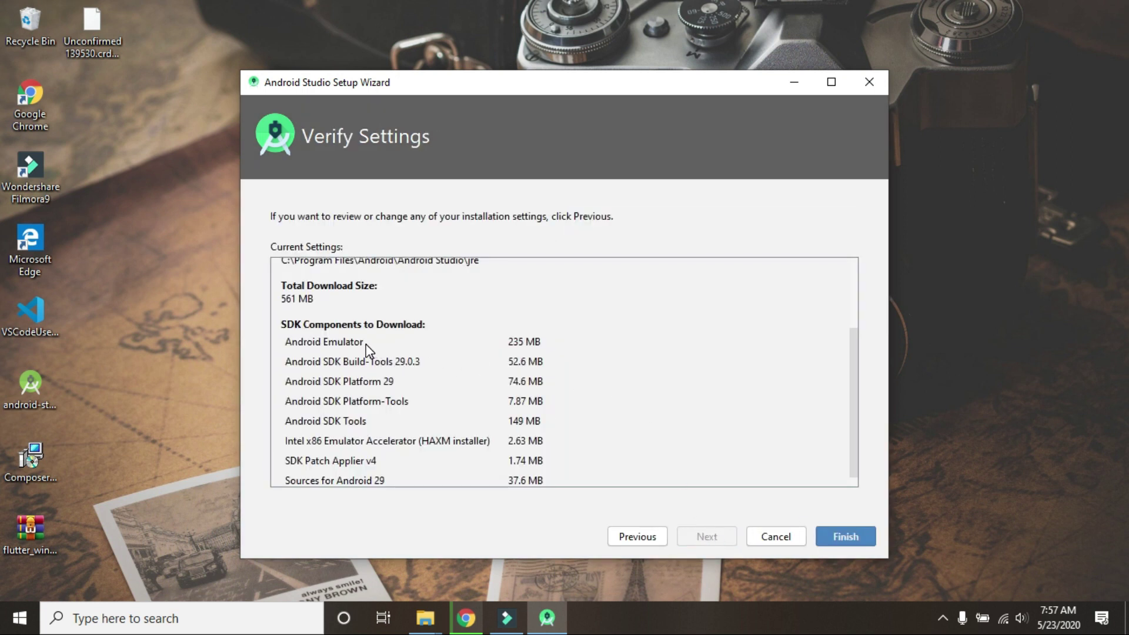
# Step: Review the SDK components to download, install them, and finish the setup wizard
pyautogui.scroll(3, 370, 353)
pyautogui.scroll(-3, 335, 326)
pyautogui.click(840, 539)
pyautogui.click(332, 267)
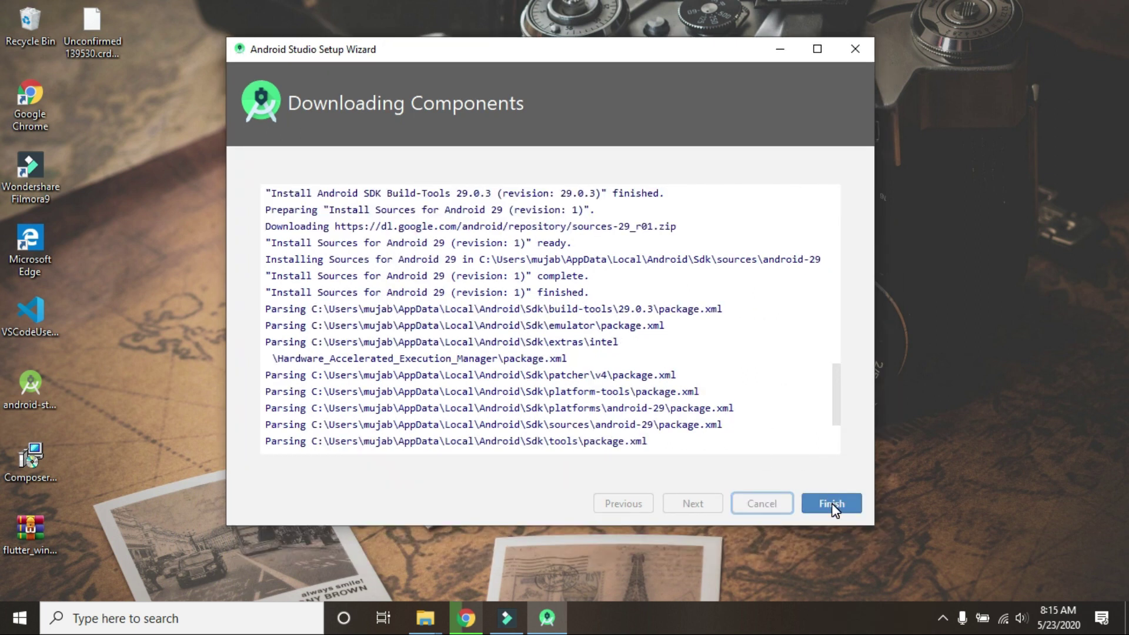
pyautogui.click(833, 505)
# Step: Open Android Studio's plugin manager and search the Marketplace for flutter
pyautogui.click(751, 458)
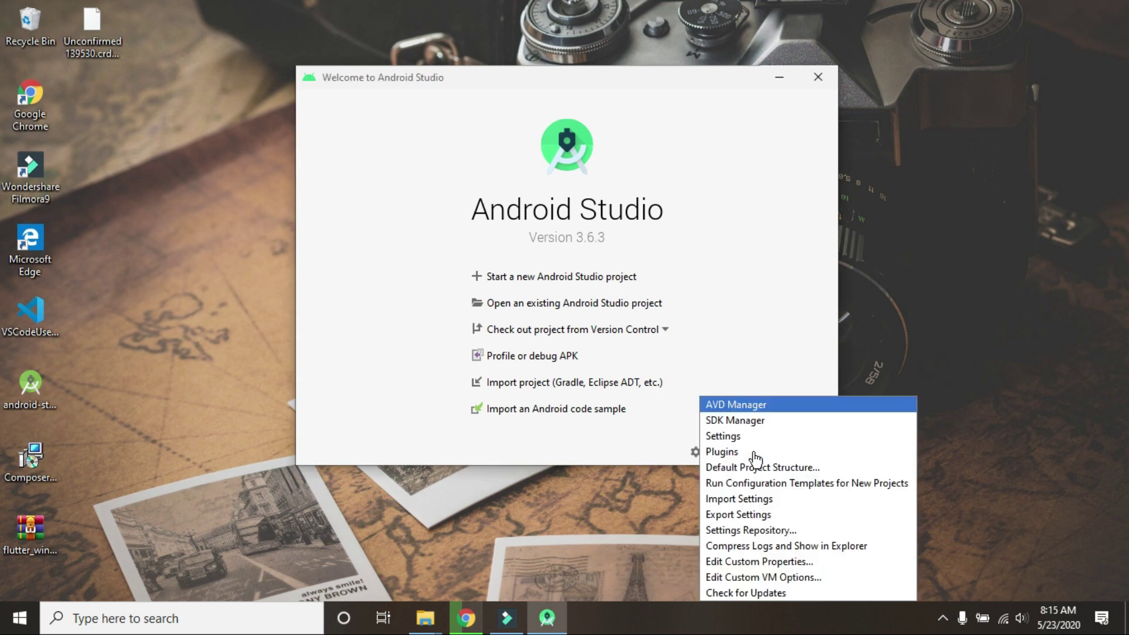
pyautogui.click(743, 452)
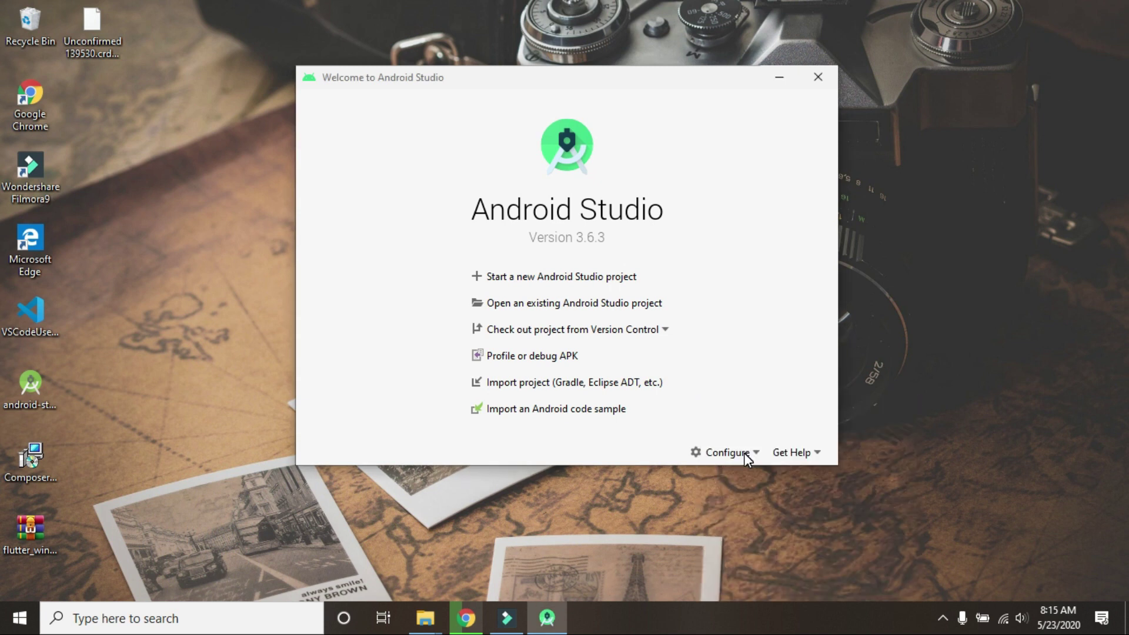
pyautogui.write('dart')
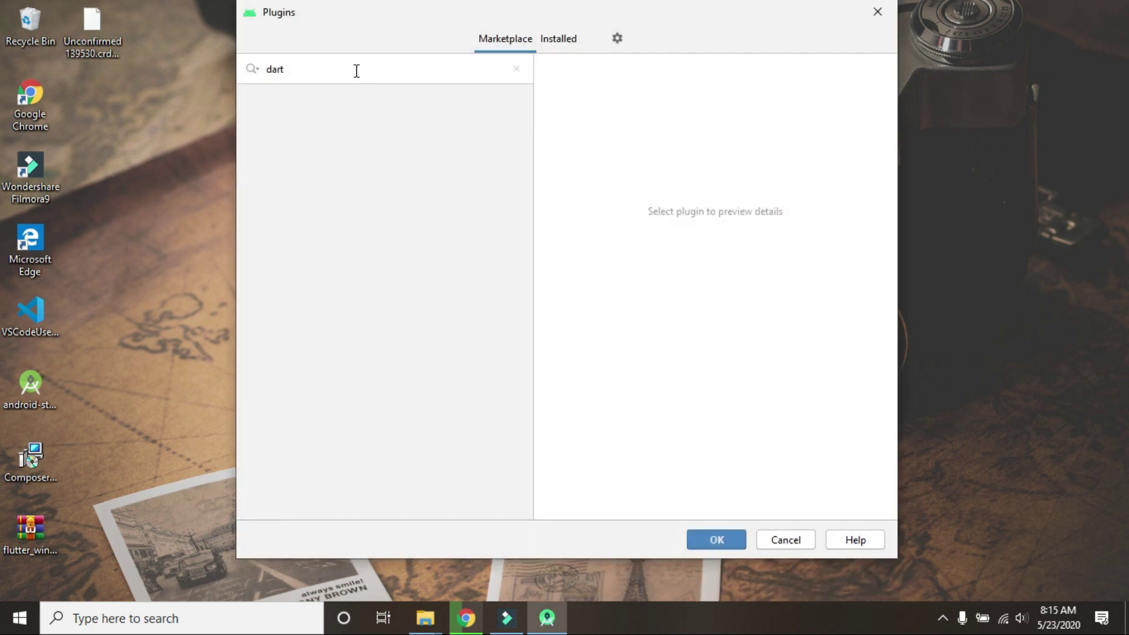
pyautogui.click(516, 68)
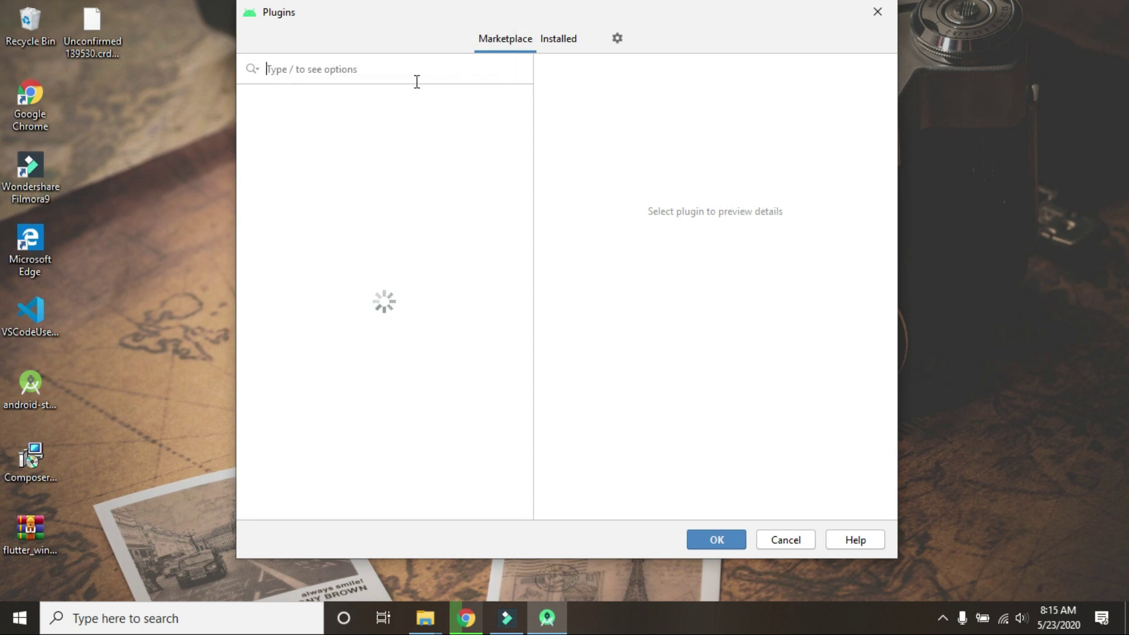
pyautogui.write('flutter')
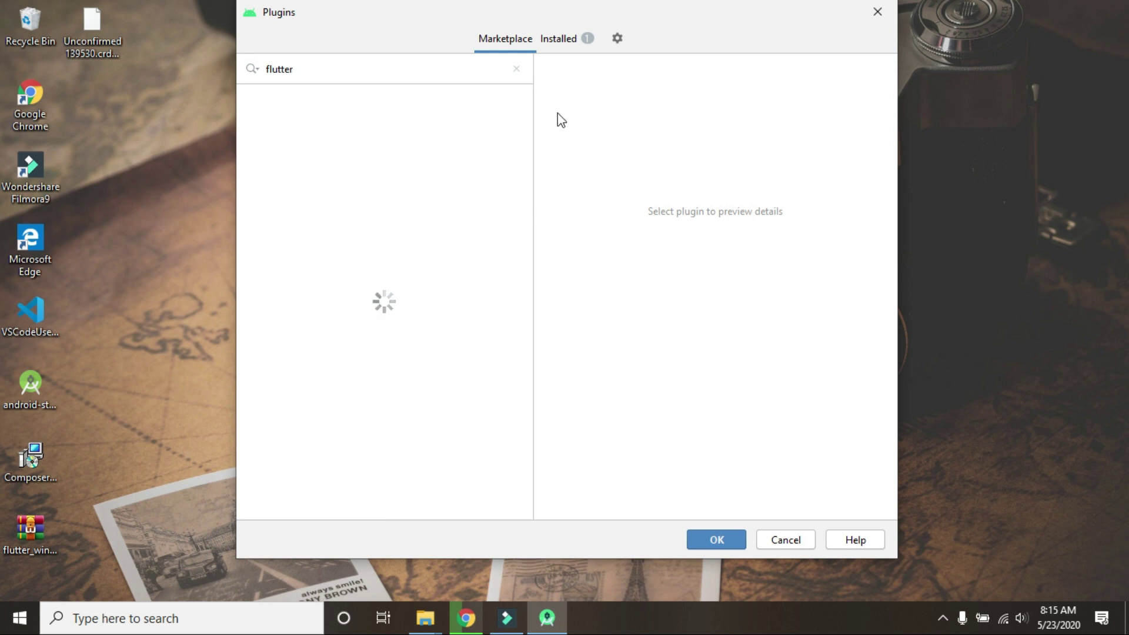
pyautogui.click(565, 40)
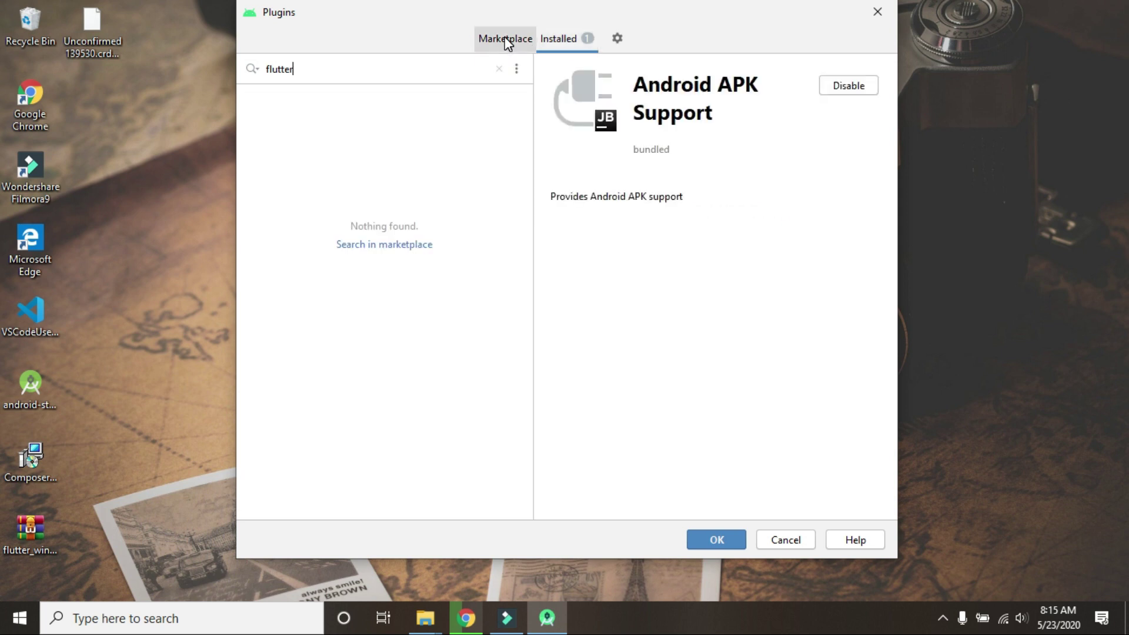
pyautogui.click(505, 38)
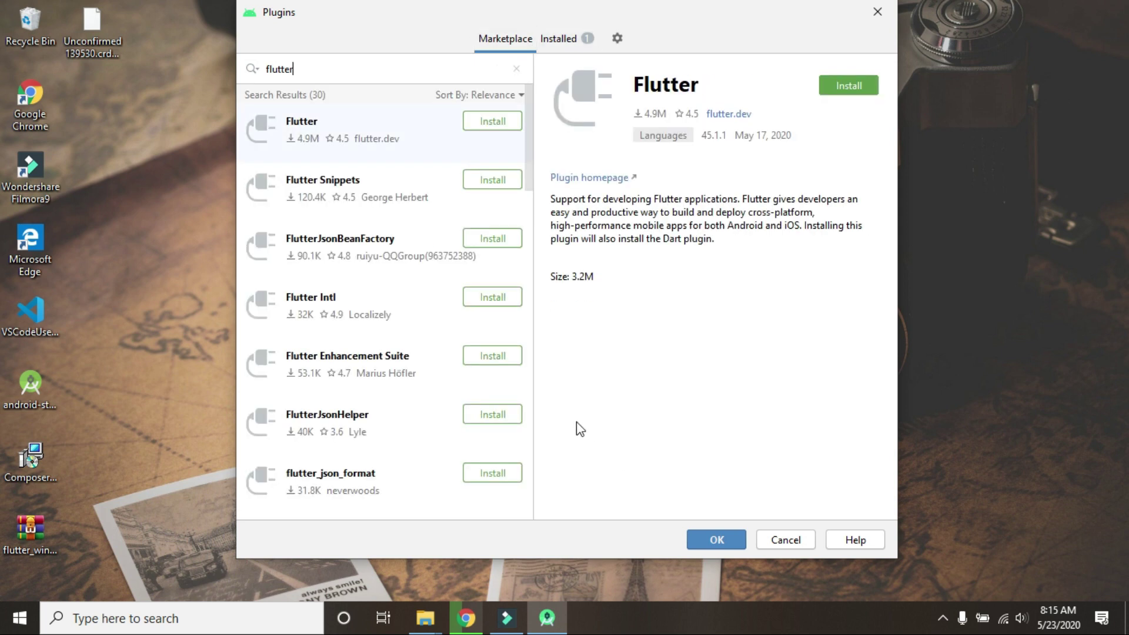
# Step: Install the Flutter plugin together with the required Dart plugin
pyautogui.click(497, 123)
pyautogui.click(531, 322)
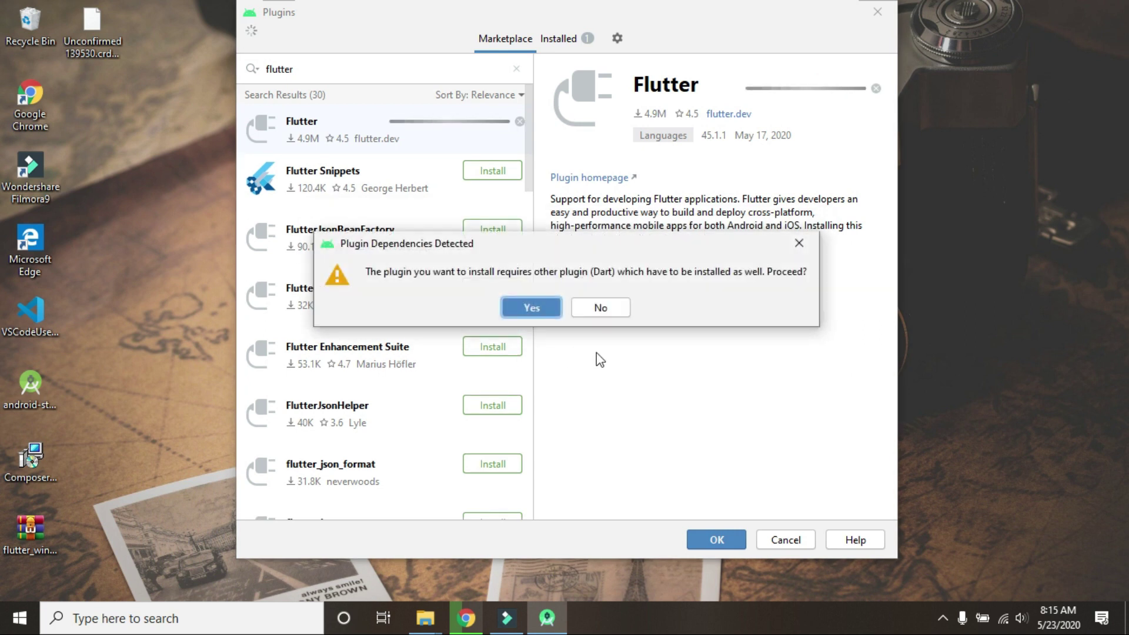
pyautogui.click(536, 307)
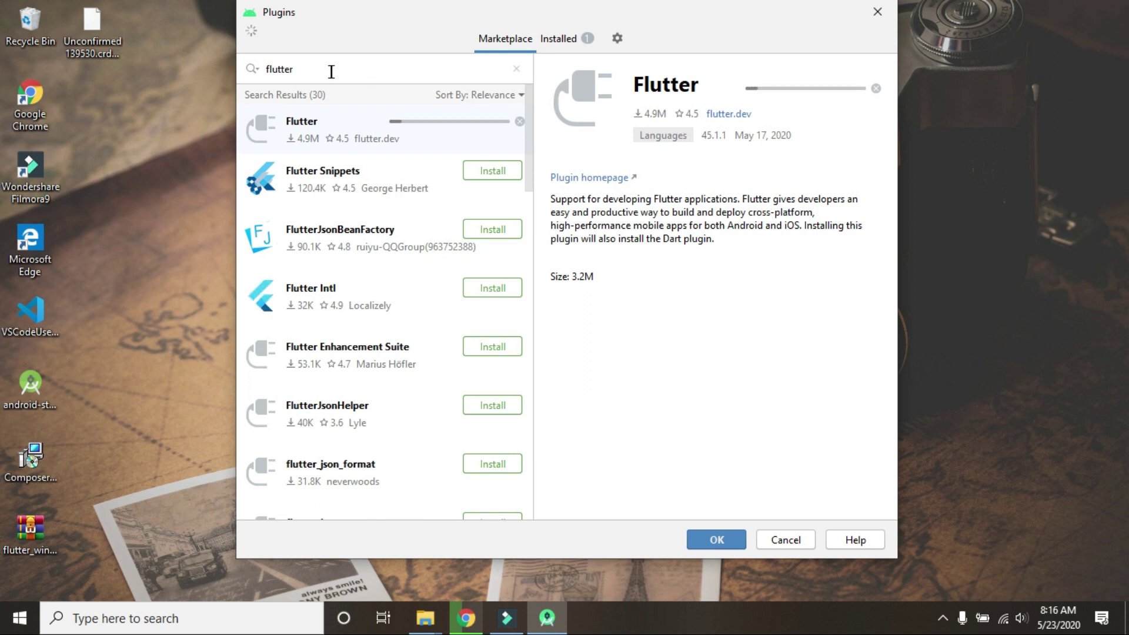
# Step: Check the Marketplace for the dart plugin, then accept the plugin changes and restart Android Studio
pyautogui.moveTo(331, 71); pyautogui.dragTo(255, 73)
pyautogui.write('dart')
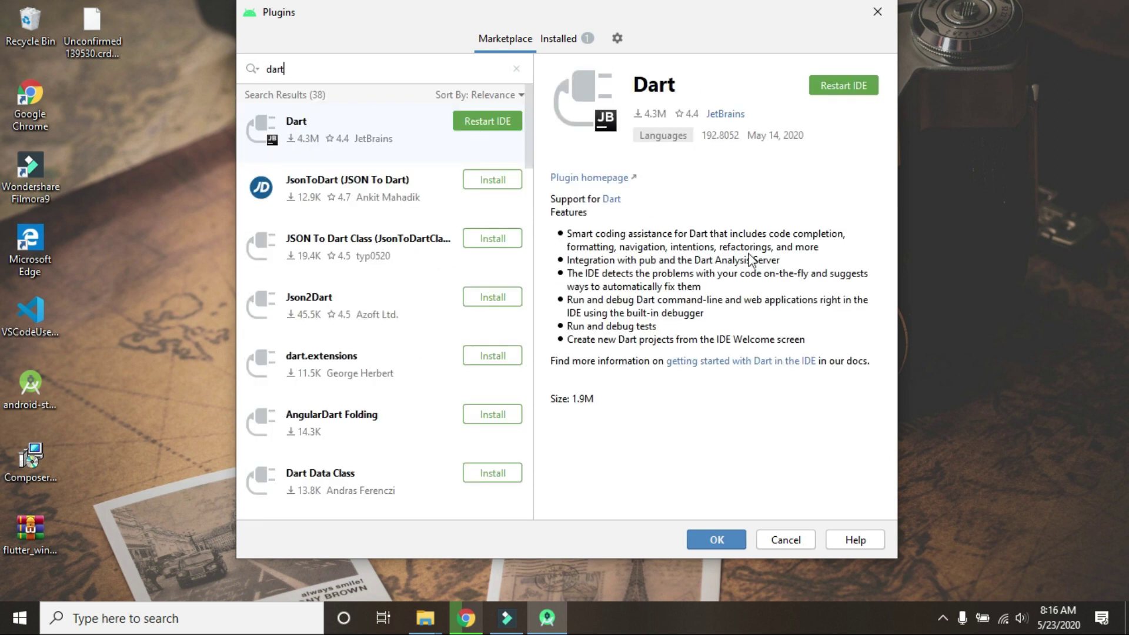
pyautogui.click(717, 539)
pyautogui.press('Return')
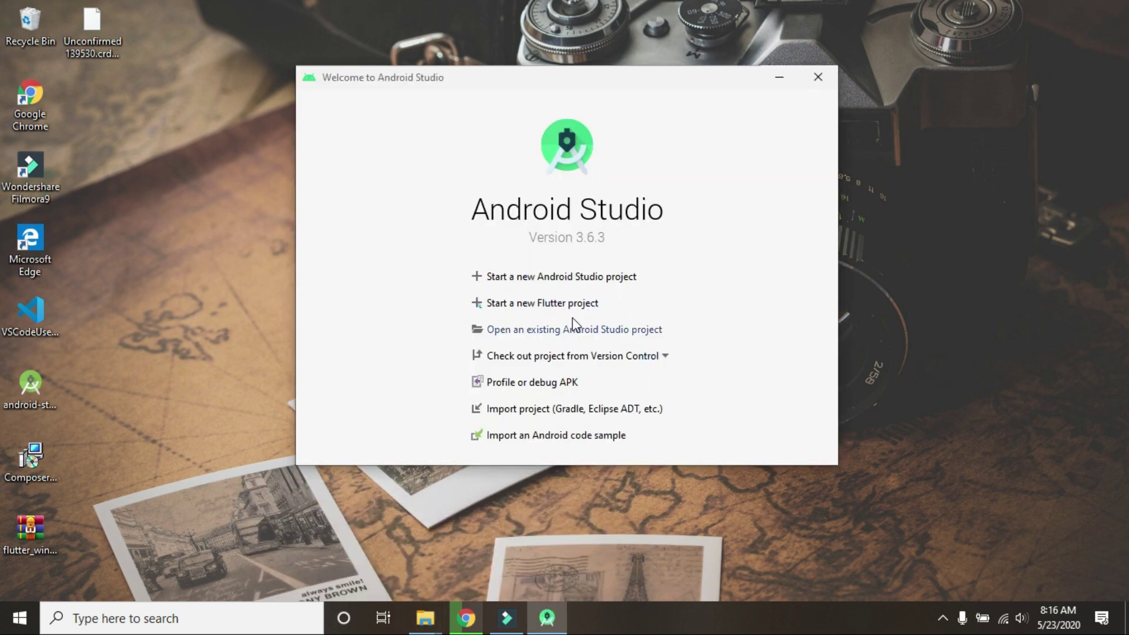
# Step: Find the system environment settings with the search "system envir" and reopen the Environment Variables window
pyautogui.moveTo(426, 617)
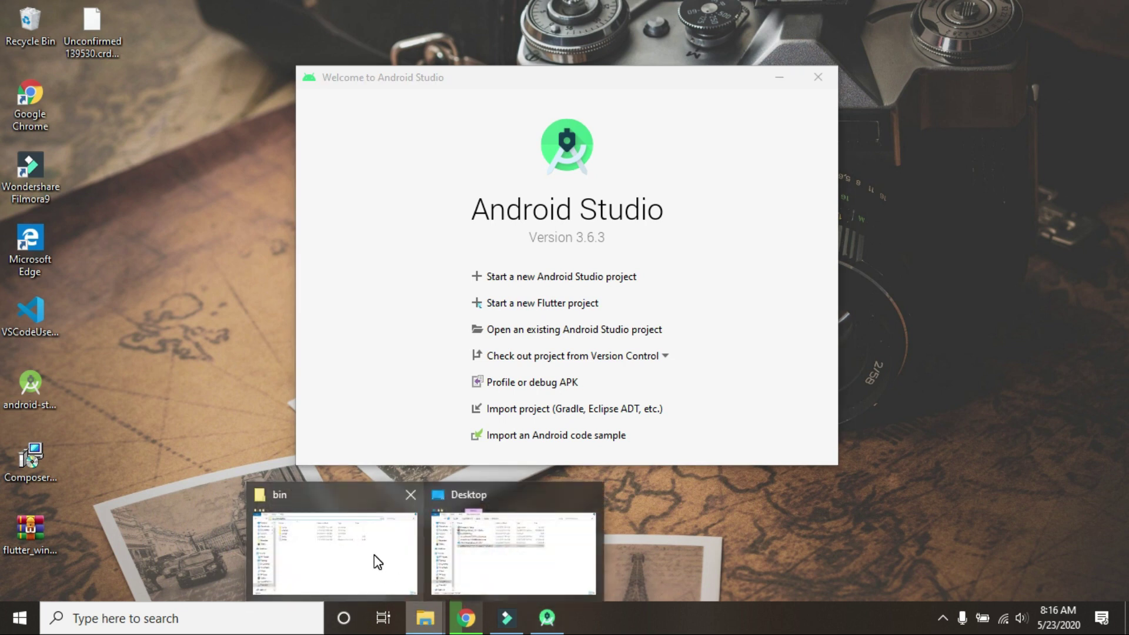
pyautogui.moveTo(381, 579)
pyautogui.click(177, 617)
pyautogui.write('system envir')
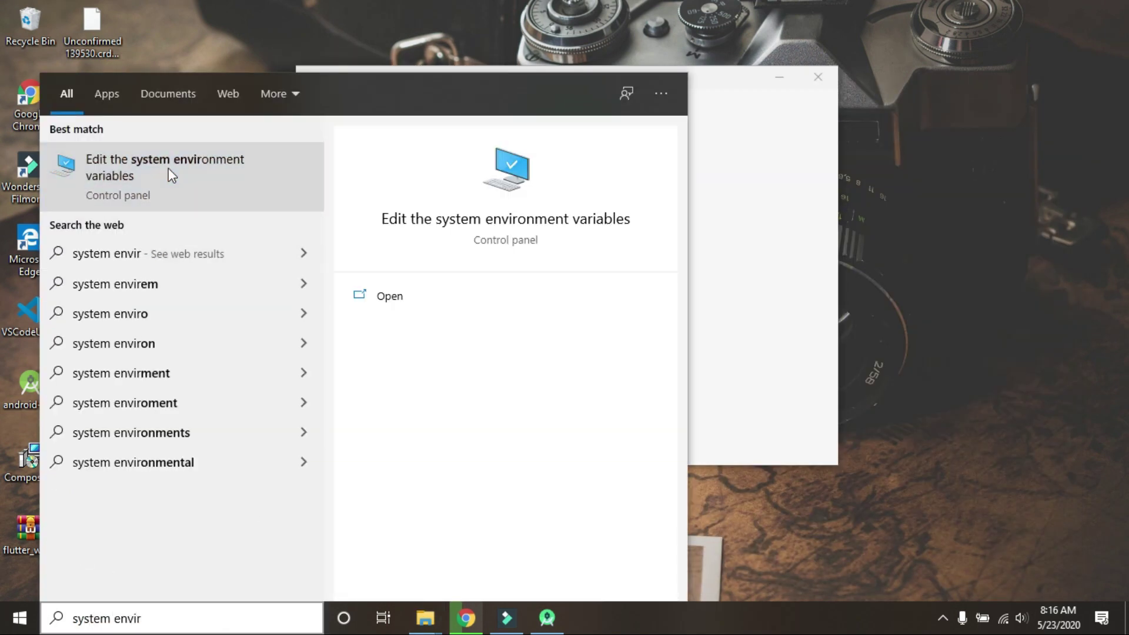
pyautogui.click(168, 167)
pyautogui.click(327, 393)
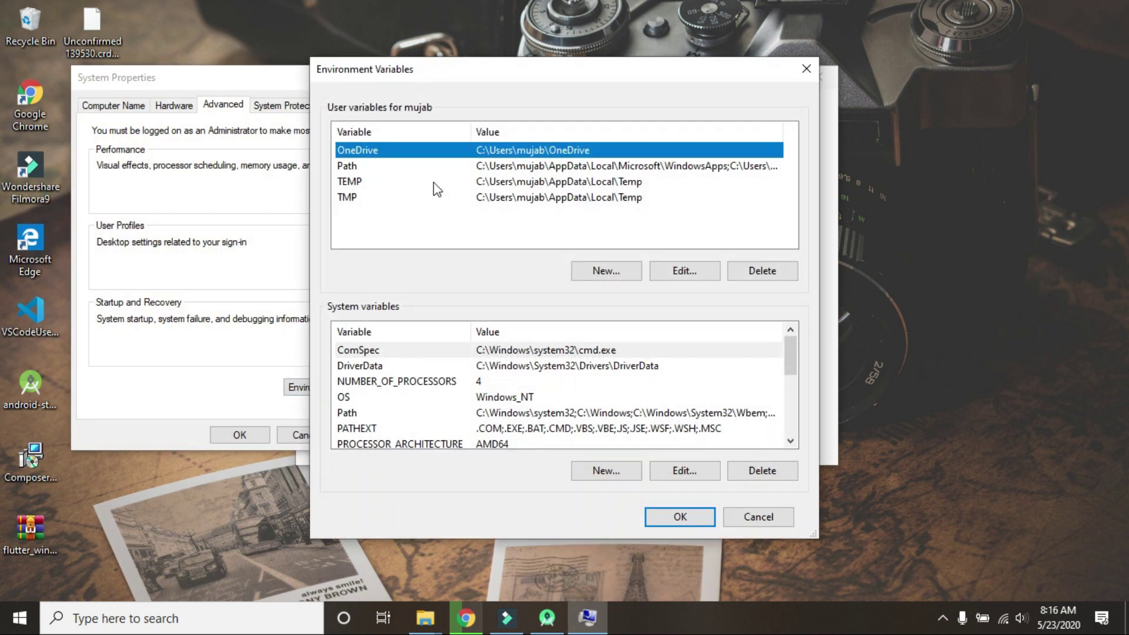
# Step: Start a new user variable named ANDROID_HOME and show hidden items on Local Disk (C:) in File Explorer
pyautogui.click(624, 272)
pyautogui.write('ANDROID_HOME')
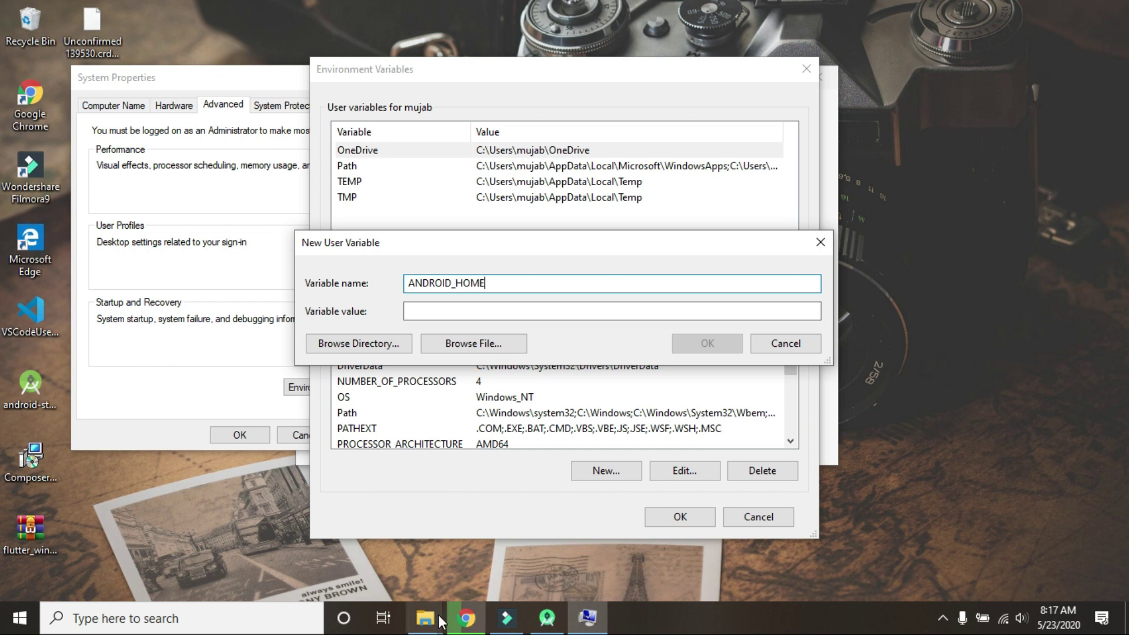
pyautogui.moveTo(425, 617)
pyautogui.click(377, 561)
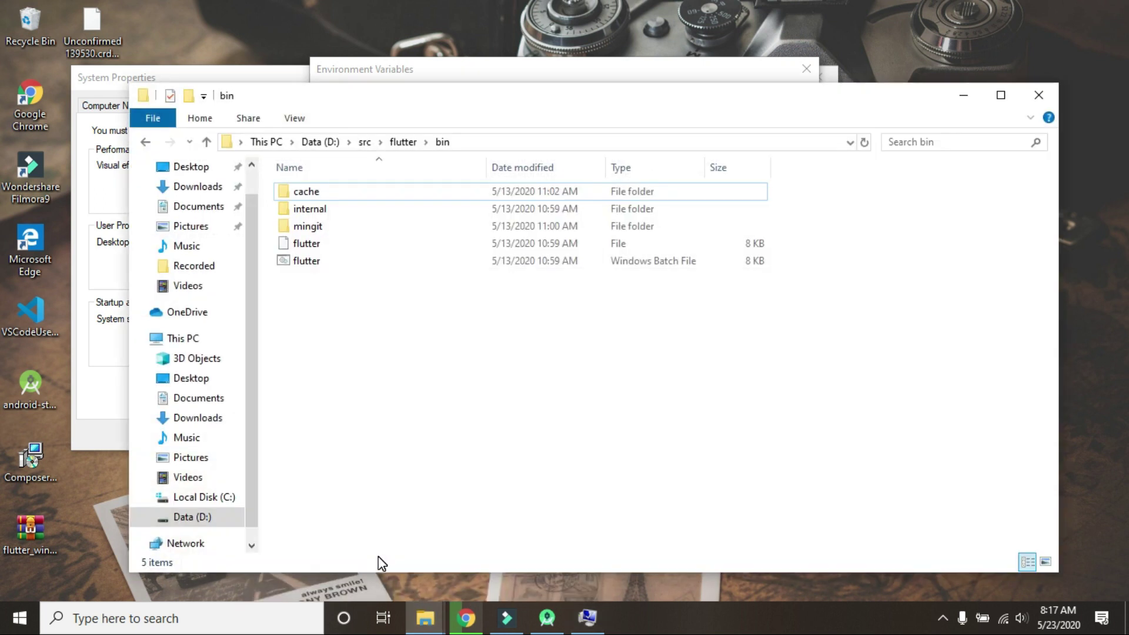
pyautogui.click(223, 499)
pyautogui.click(295, 117)
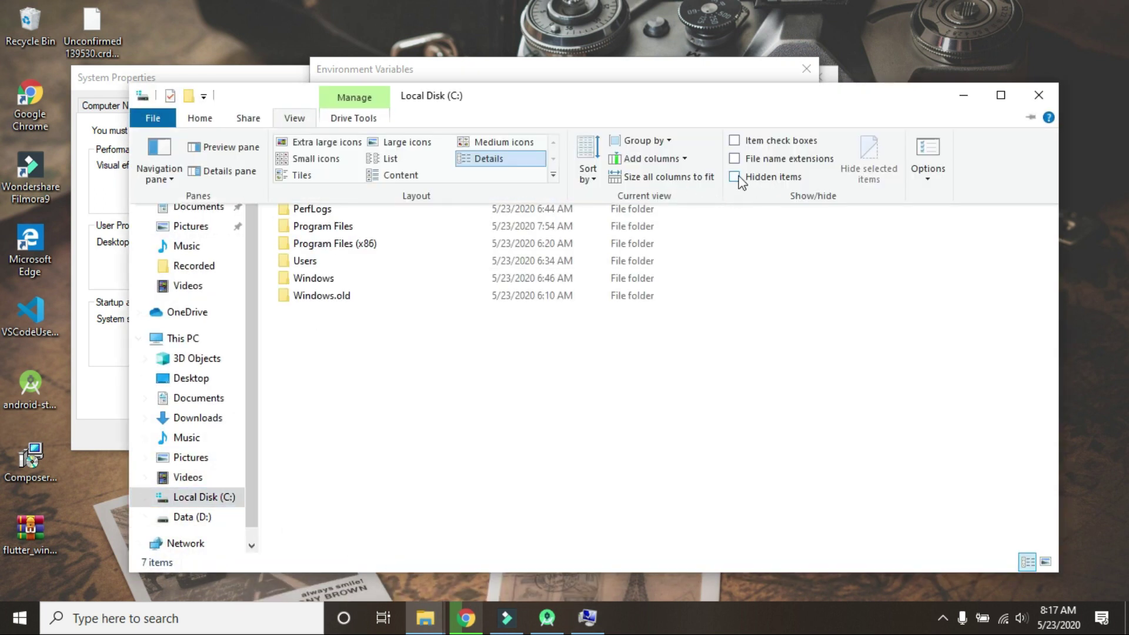
pyautogui.click(736, 183)
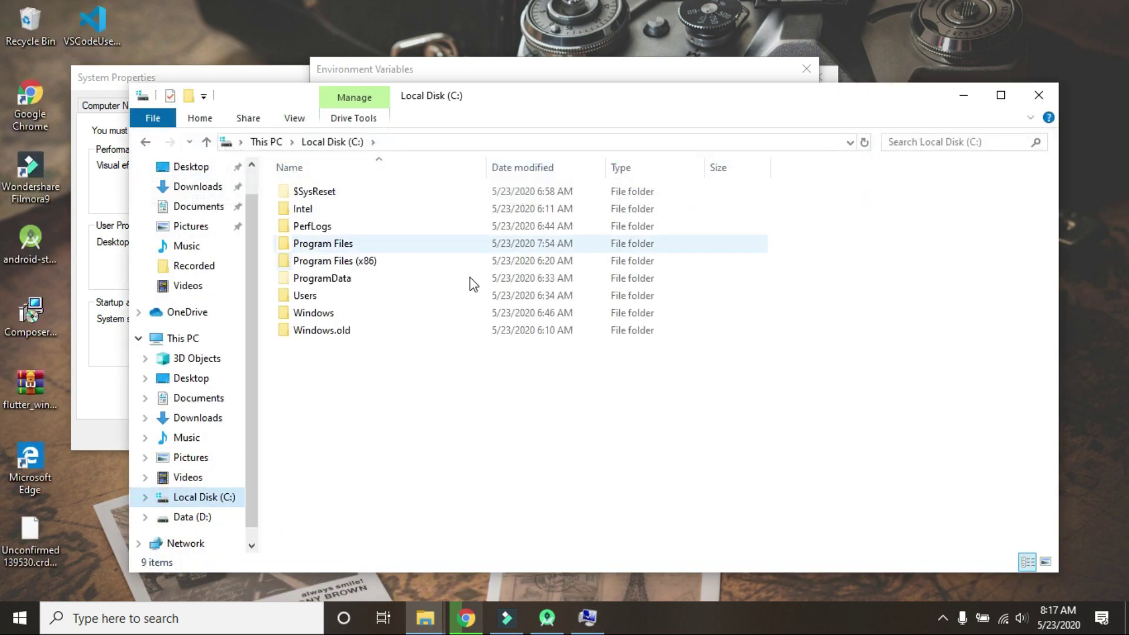
# Step: Open the Android Sdk folder inside AppData\Local of the current user's folder
pyautogui.doubleClick(328, 296)
pyautogui.doubleClick(327, 209)
pyautogui.doubleClick(315, 242)
pyautogui.click(325, 193)
pyautogui.doubleClick(325, 193)
pyautogui.doubleClick(327, 193)
pyautogui.doubleClick(329, 191)
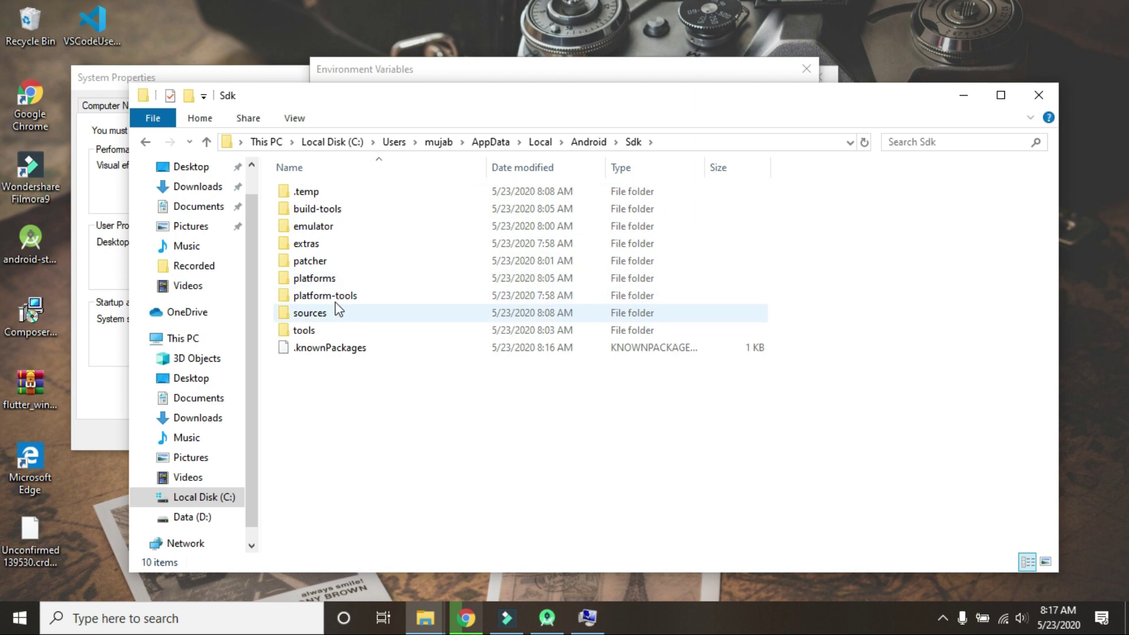
# Step: Copy the Sdk folder's path into the ANDROID_HOME value, then save the variable and close the system settings
pyautogui.click(661, 147)
pyautogui.rightClick(411, 142)
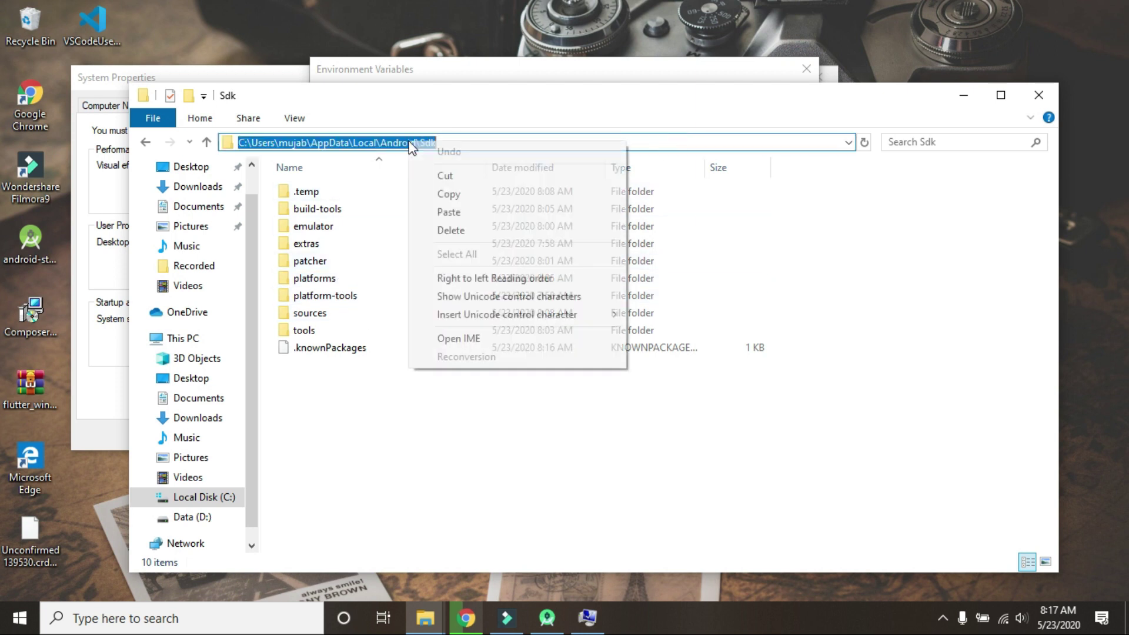
pyautogui.click(450, 187)
pyautogui.click(959, 100)
pyautogui.click(630, 312)
pyautogui.hotkey('ctrl', 'v')
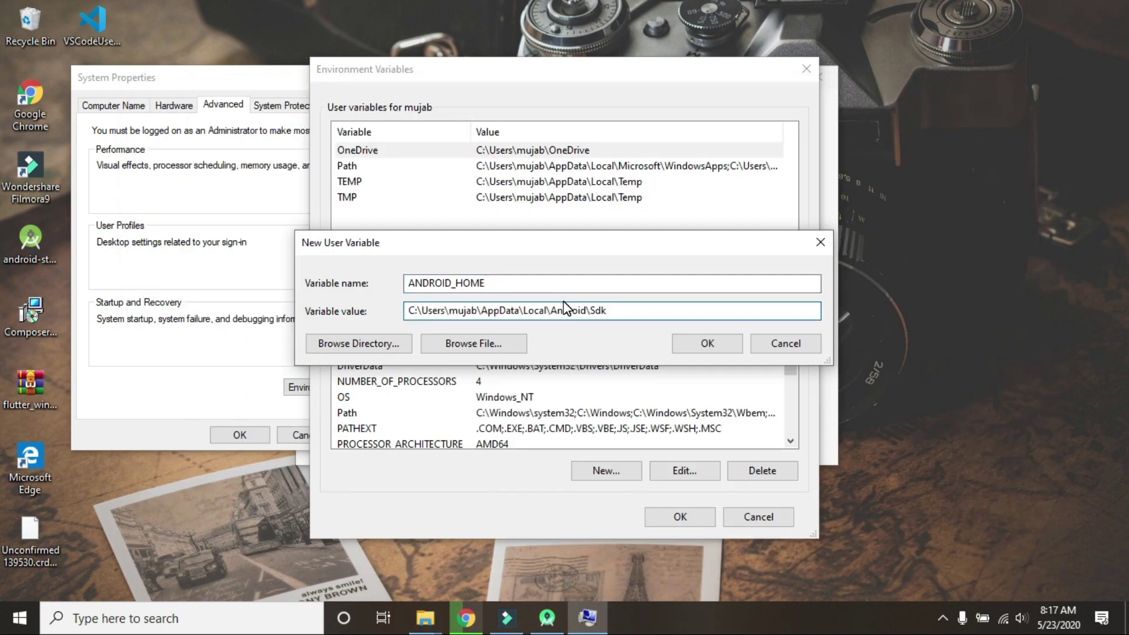
pyautogui.click(708, 343)
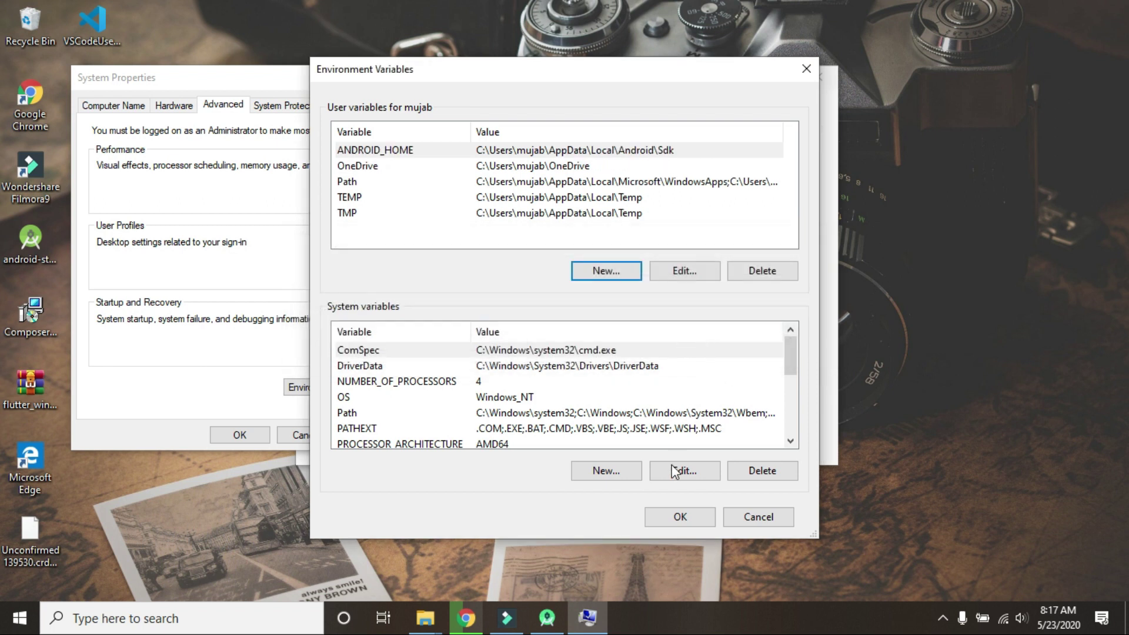
pyautogui.click(681, 517)
pyautogui.click(266, 440)
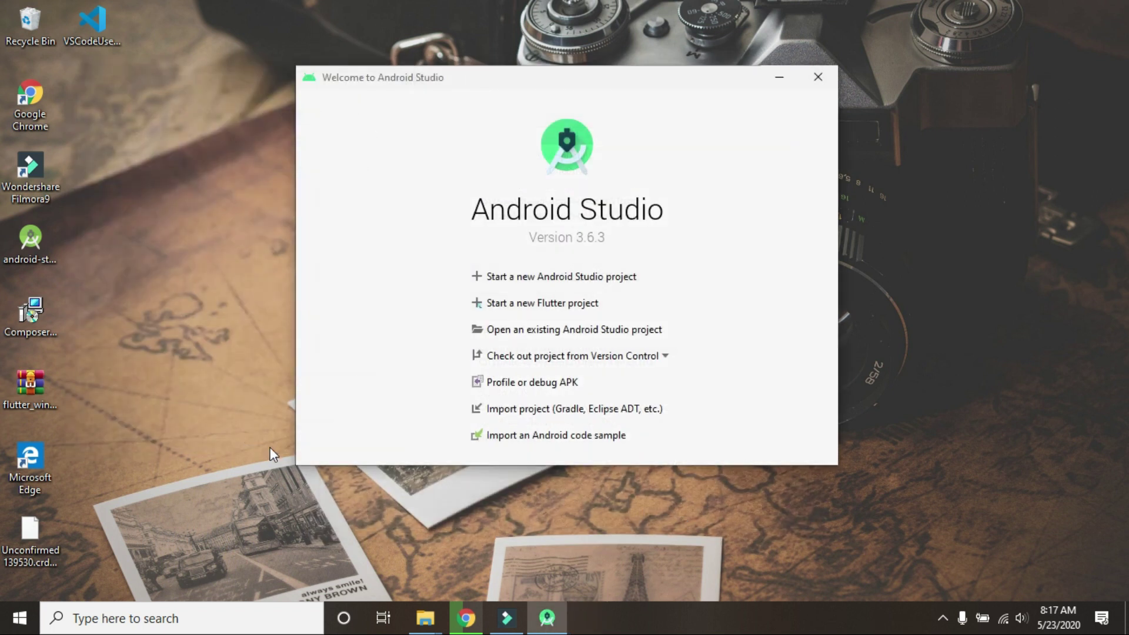
# Step: Start a new Flutter Application project in Android Studio and set its Flutter SDK path to D:\src\flutter
pyautogui.click(573, 306)
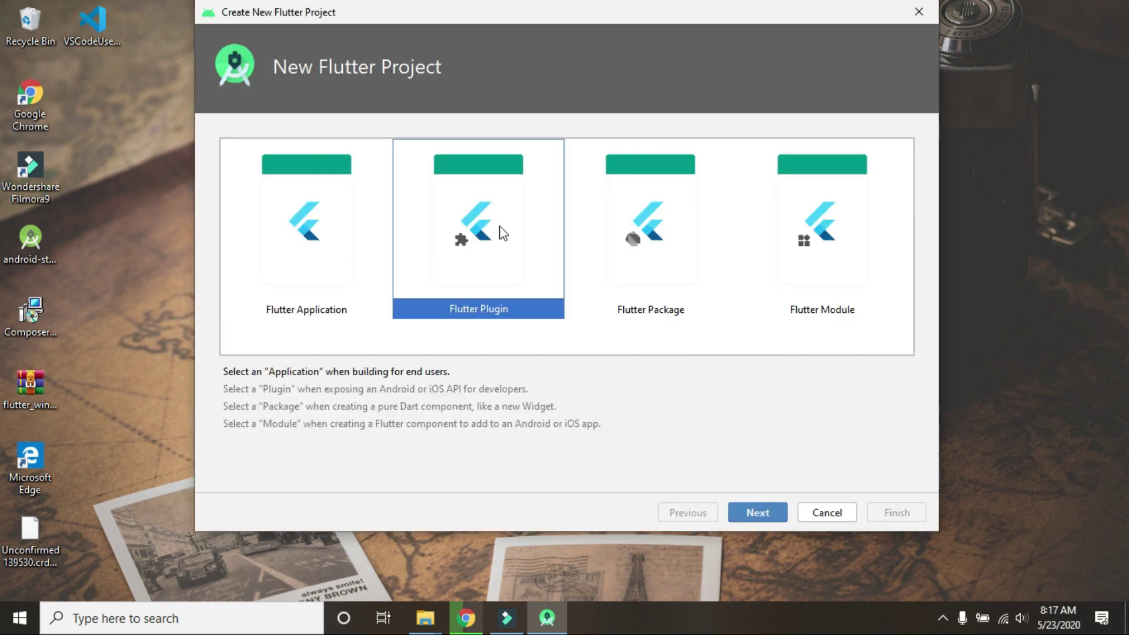
pyautogui.click(765, 513)
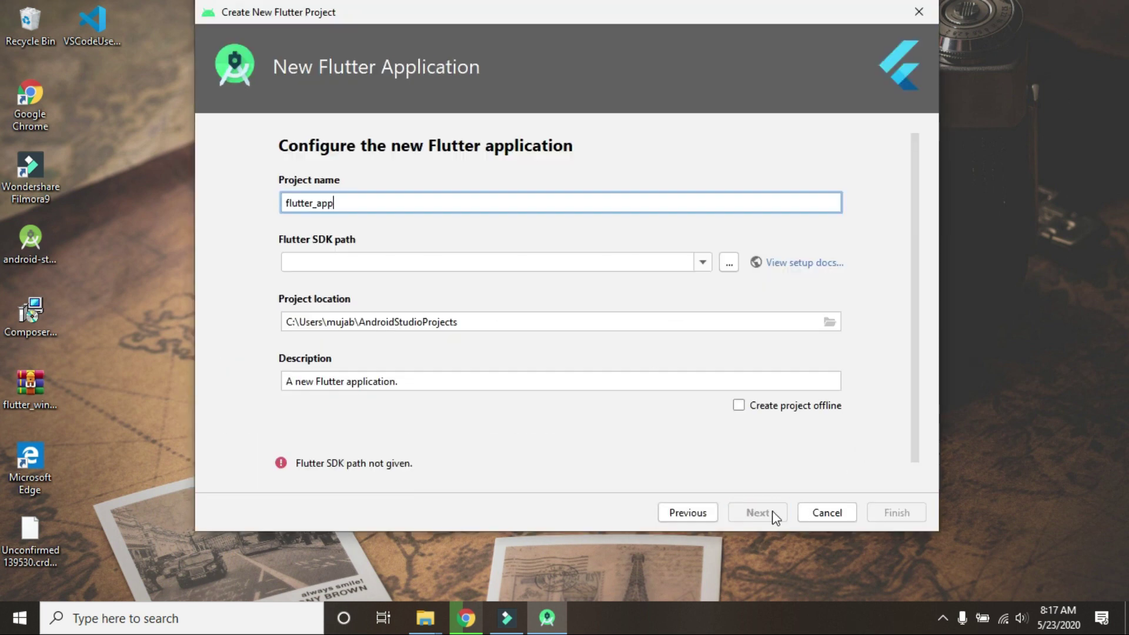
pyautogui.click(728, 263)
pyautogui.click(409, 173)
pyautogui.click(438, 206)
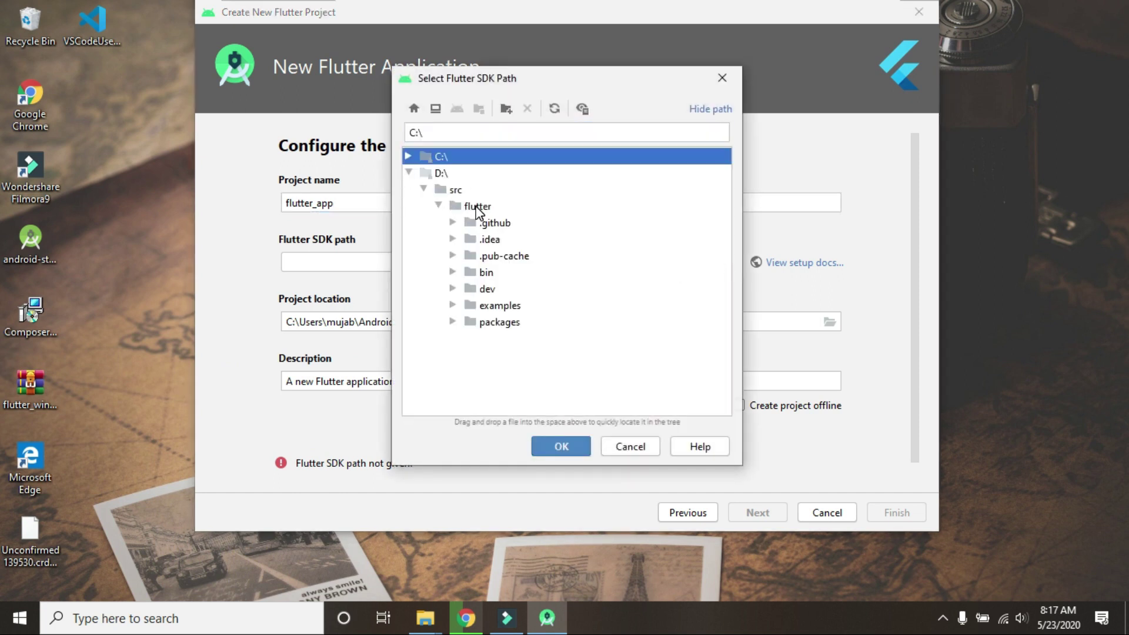
pyautogui.click(478, 206)
pyautogui.click(562, 447)
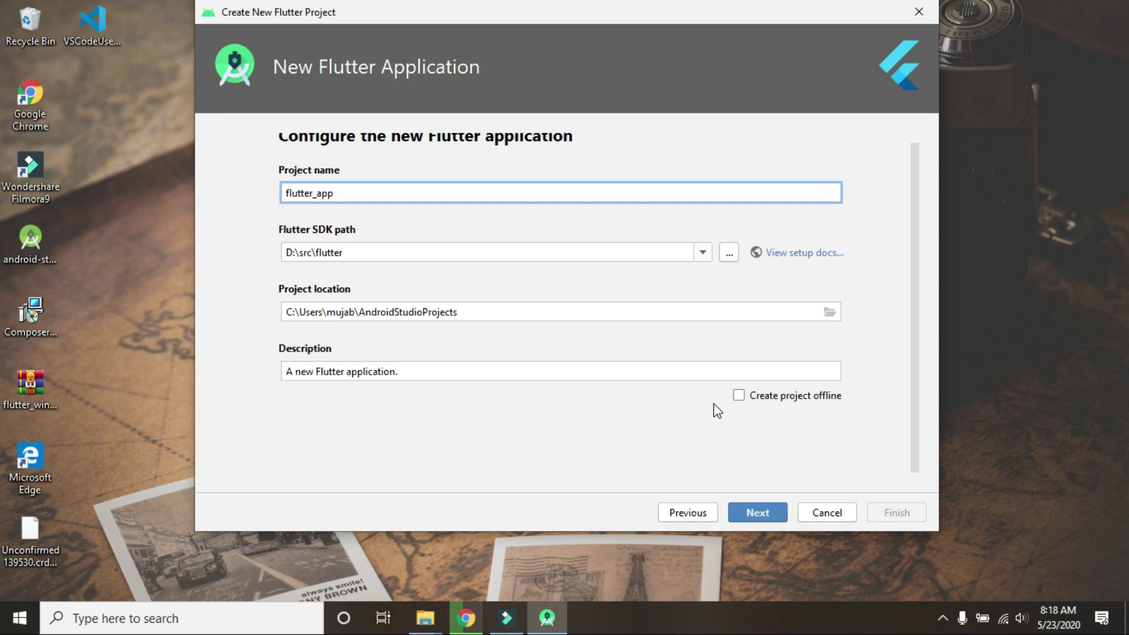
# Step: Set the project description to "Mencoba Flutter Pertama" and create the project with the default package name com.example.flutterapp
pyautogui.moveTo(425, 372); pyautogui.dragTo(232, 378)
pyautogui.write('MENCOB')
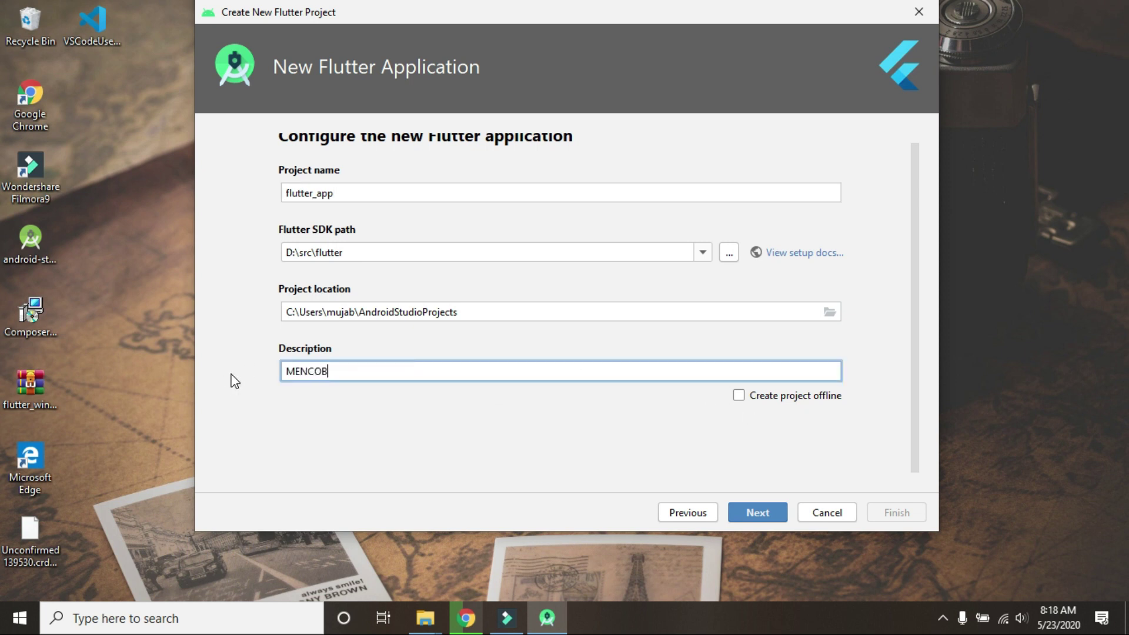
pyautogui.press('BackSpace')
pyautogui.press('BackSpace')
pyautogui.press('BackSpace')
pyautogui.write('encoba Flutter Pertama')
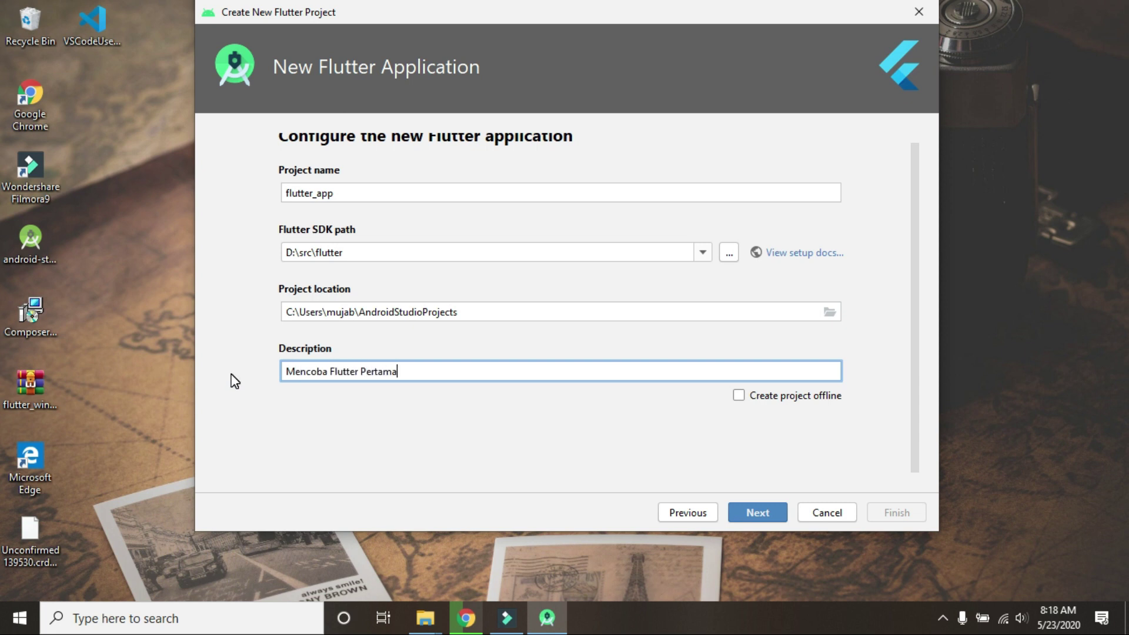
pyautogui.scroll(1, 534, 315)
pyautogui.click(746, 512)
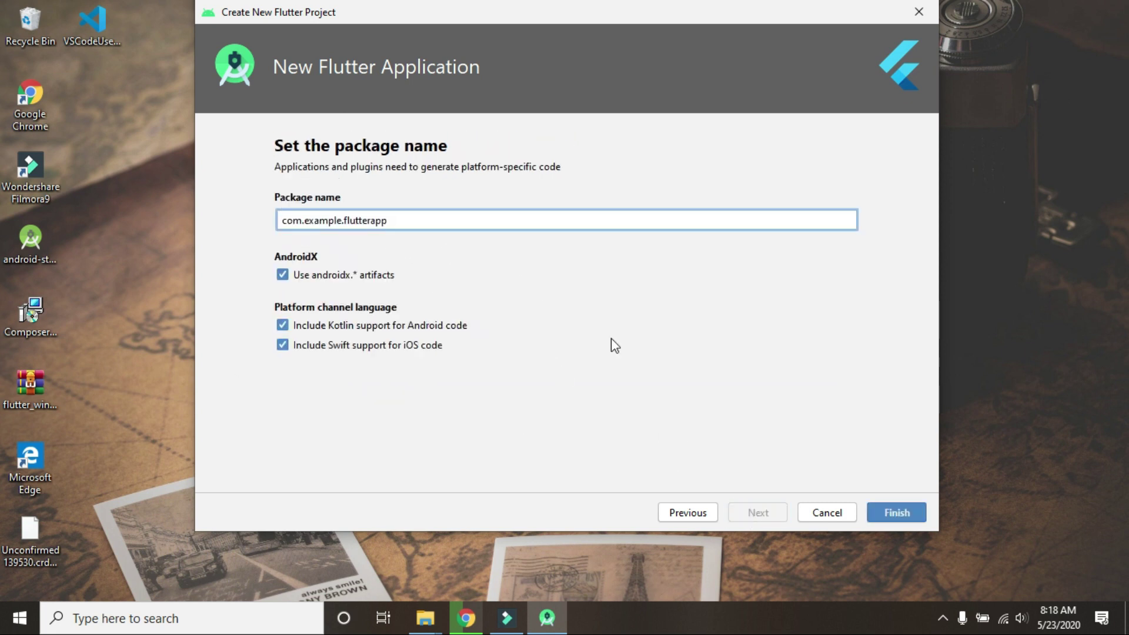
pyautogui.click(888, 512)
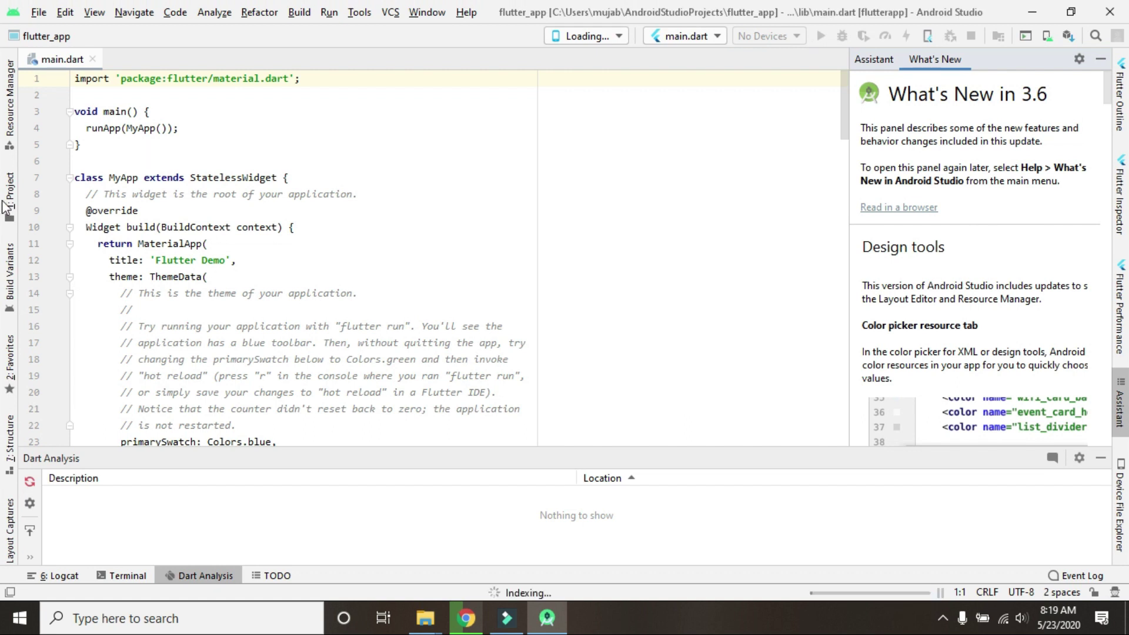
# Step: Show the project's file tree, dismiss the plugin update notification and hide the What's New assistant
pyautogui.click(7, 206)
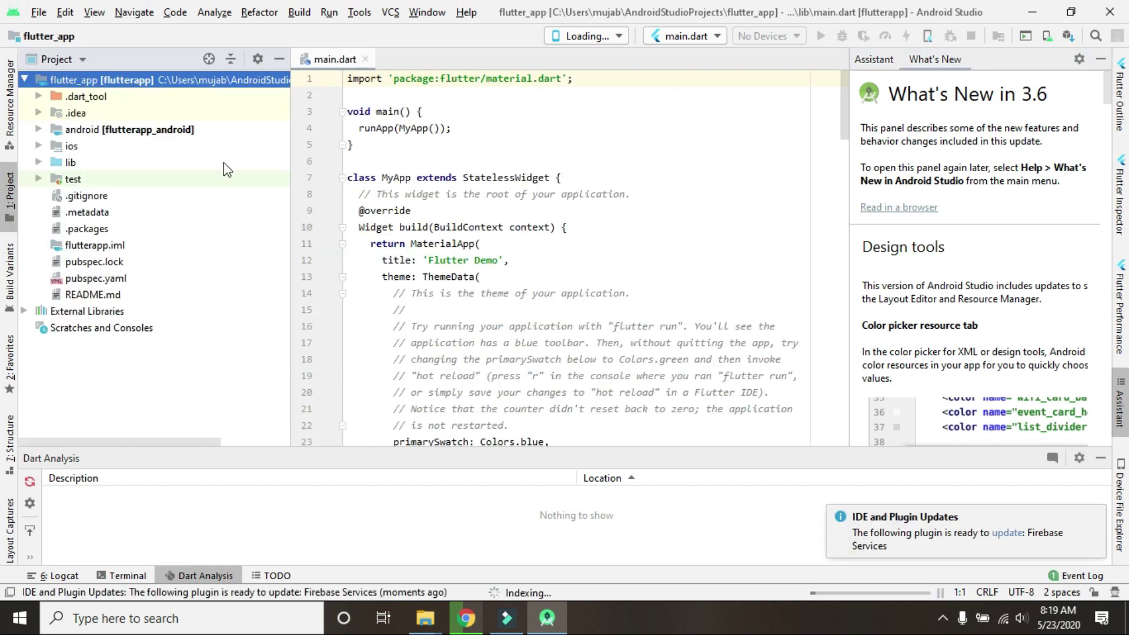
pyautogui.click(82, 59)
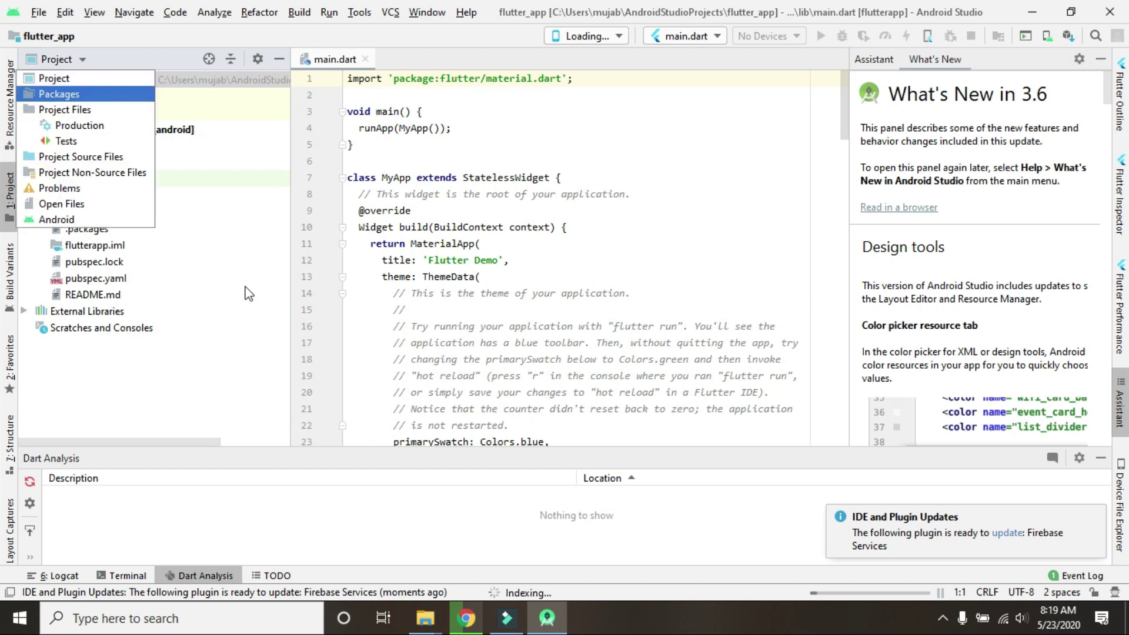
pyautogui.click(234, 381)
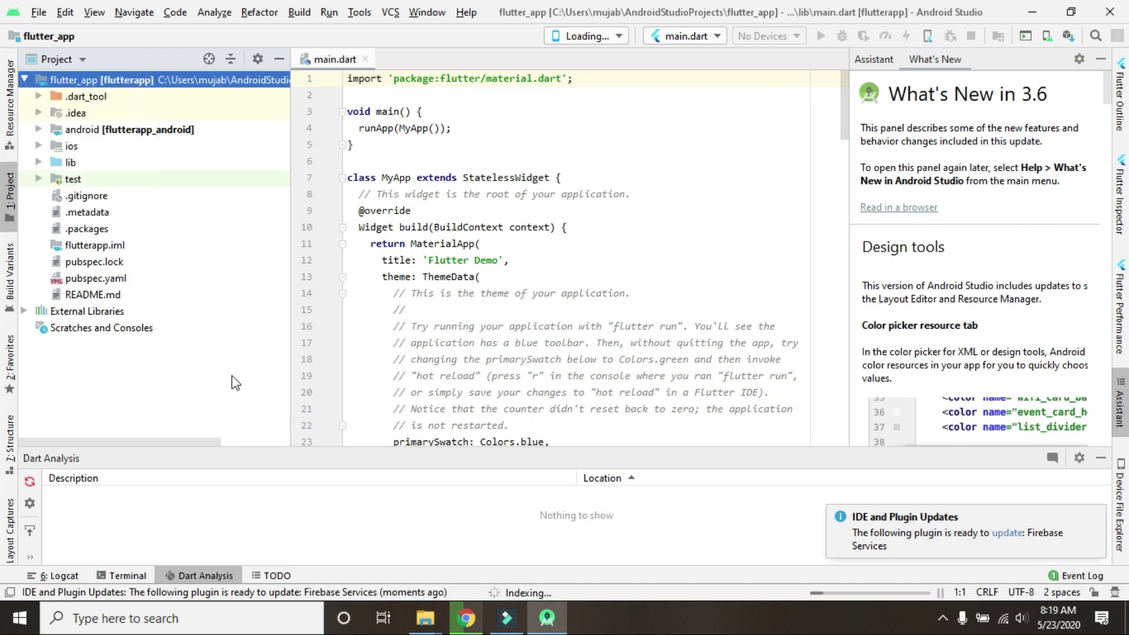
pyautogui.click(1097, 516)
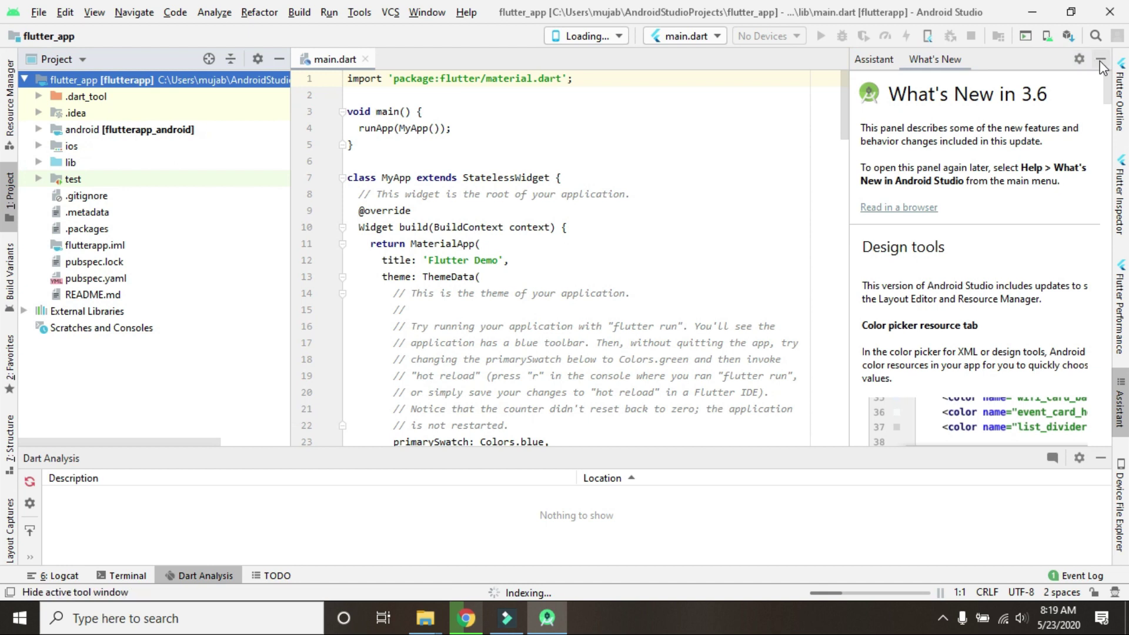
pyautogui.click(1098, 58)
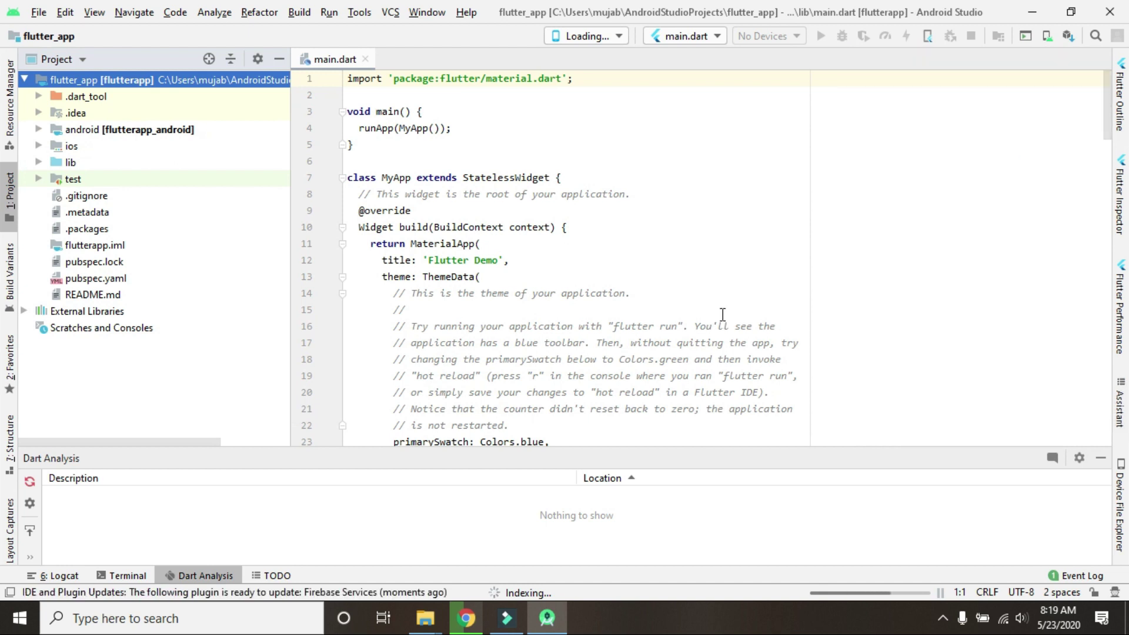
# Step: Look through the main.dart code and locate the file inside the lib folder
pyautogui.scroll(-16, 723, 314)
pyautogui.scroll(13, 723, 314)
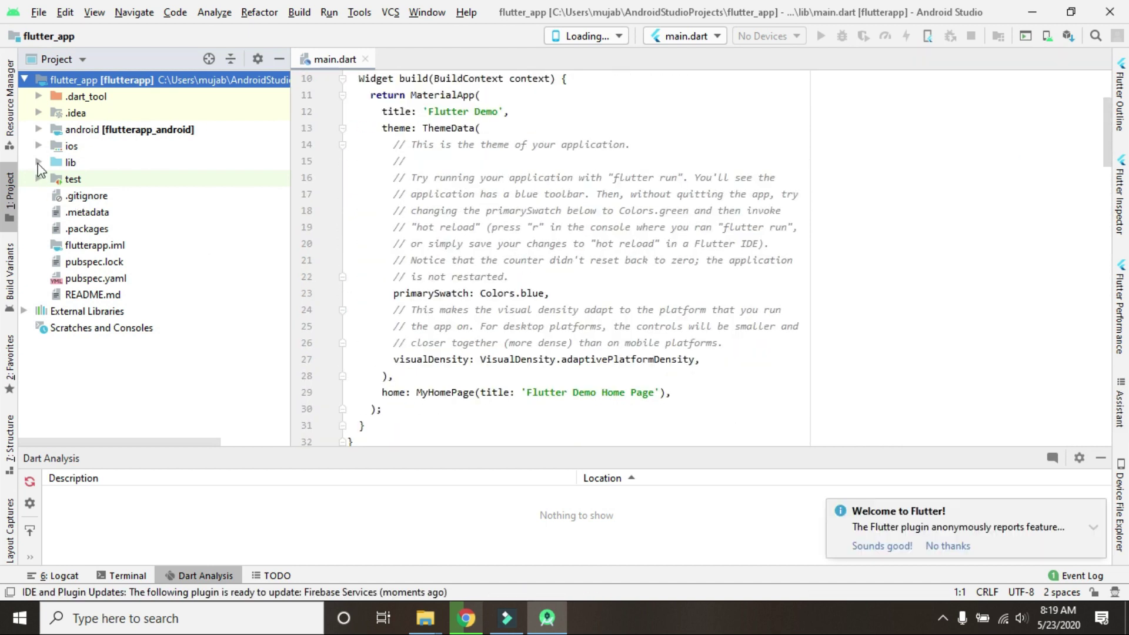
pyautogui.click(38, 163)
pyautogui.click(101, 180)
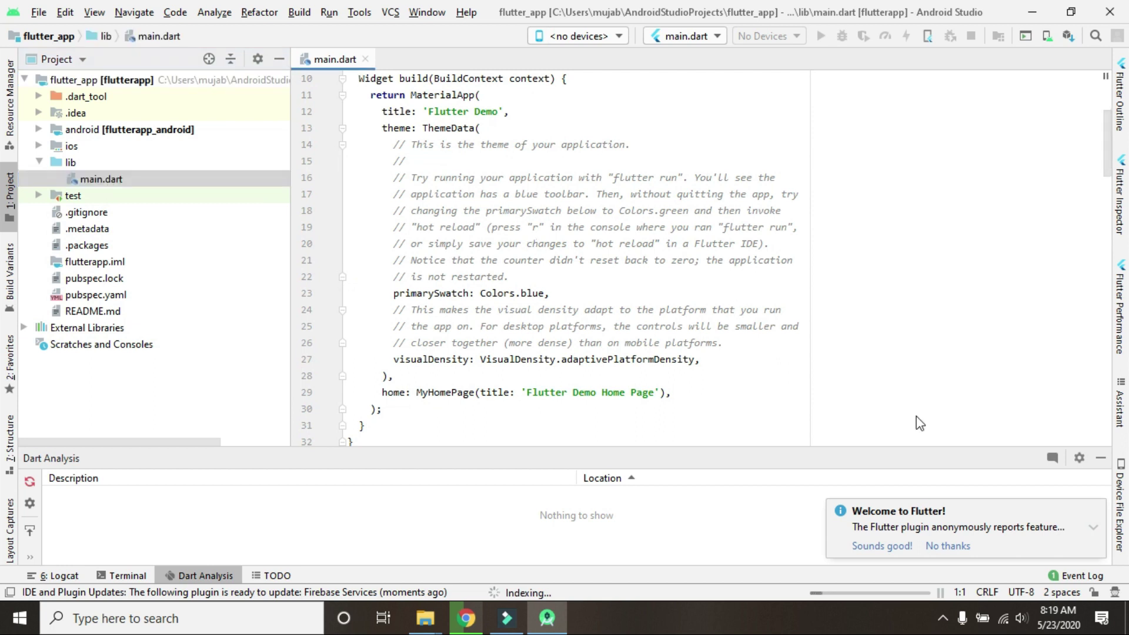
# Step: Dismiss the Welcome to Flutter notification and open the built-in terminal
pyautogui.click(952, 548)
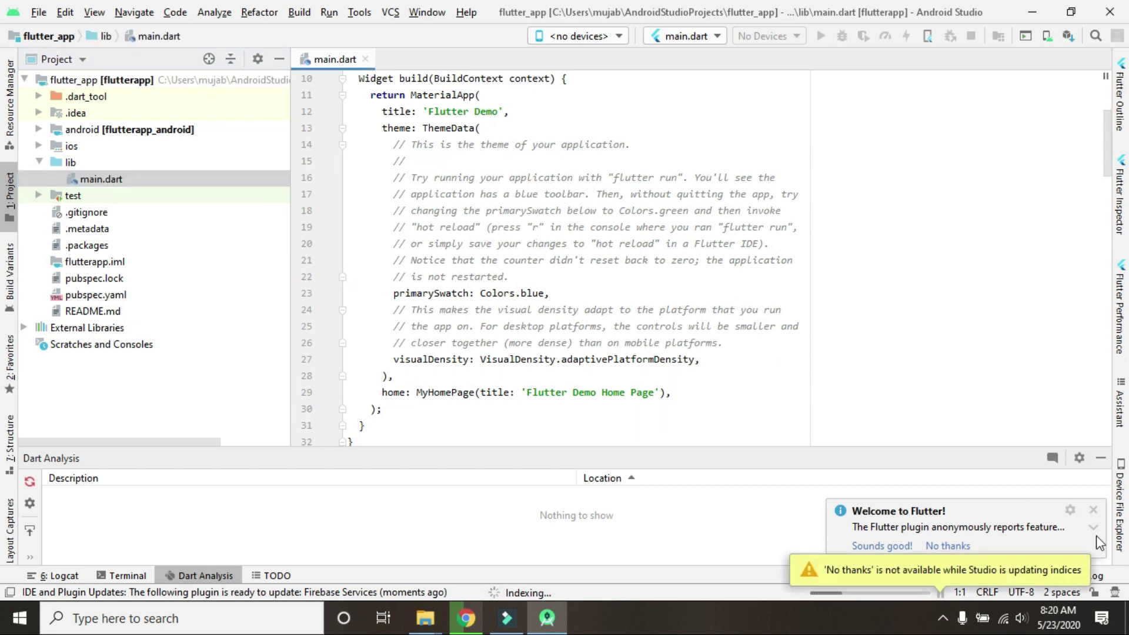
pyautogui.click(1092, 510)
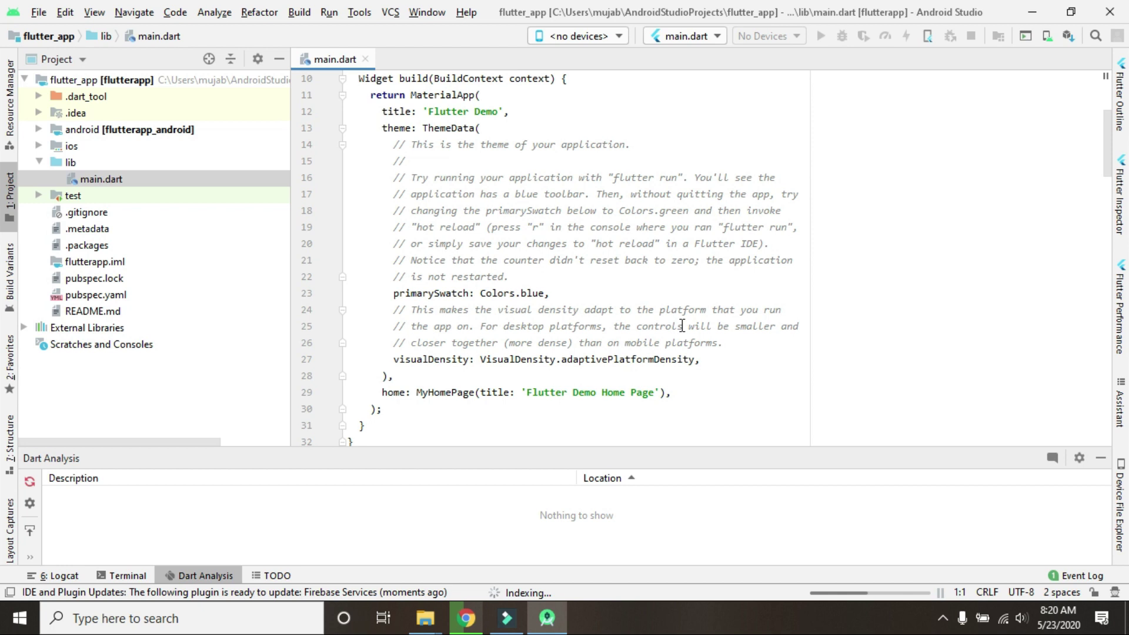
pyautogui.scroll(3, 682, 326)
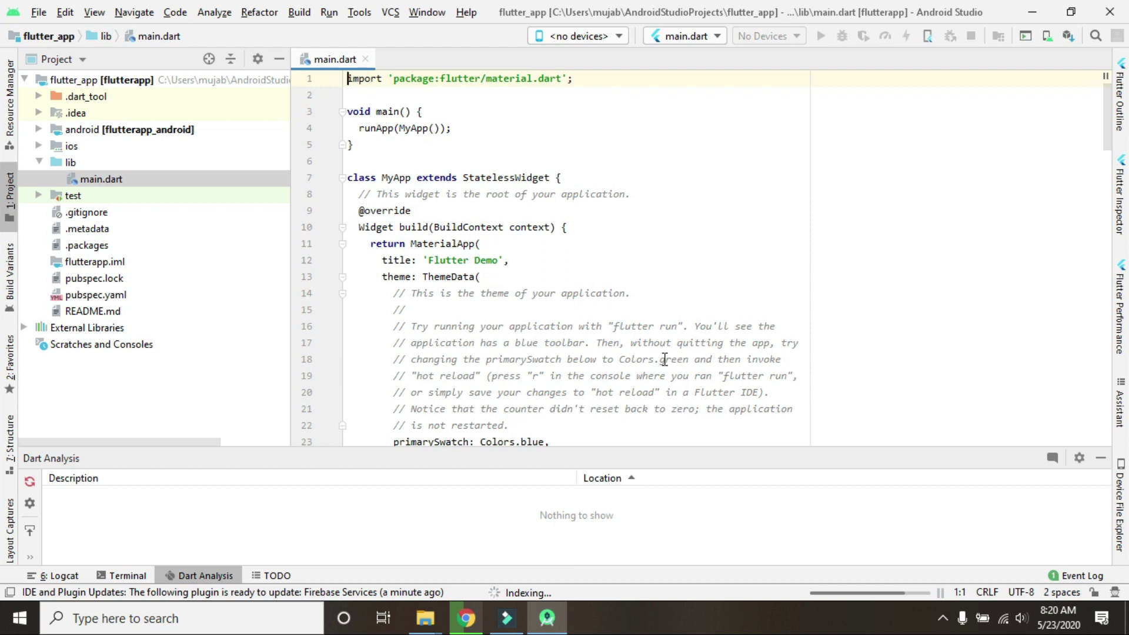
pyautogui.click(126, 577)
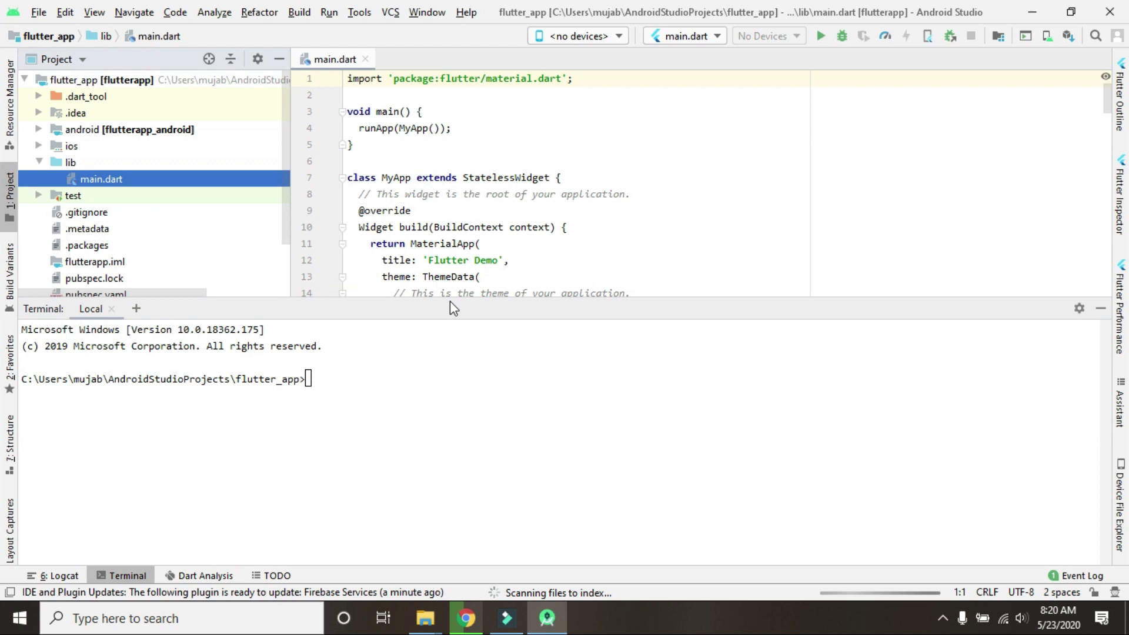
pyautogui.write('flutter')
pyautogui.press('BackSpace')
pyautogui.press('BackSpace')
pyautogui.press('BackSpace')
pyautogui.press('BackSpace')
pyautogui.press('BackSpace')
pyautogui.press('BackSpace')
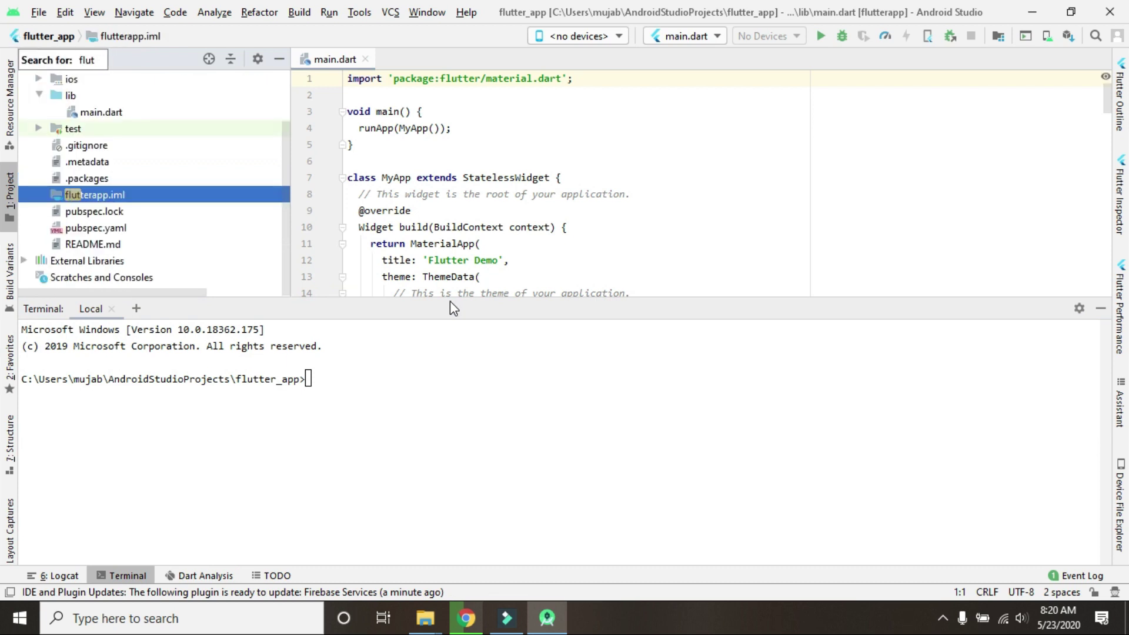
# Step: Run "flutter doctor" in the terminal and enlarge the terminal area to read its summary
pyautogui.click(333, 382)
pyautogui.write('flutter doctor')
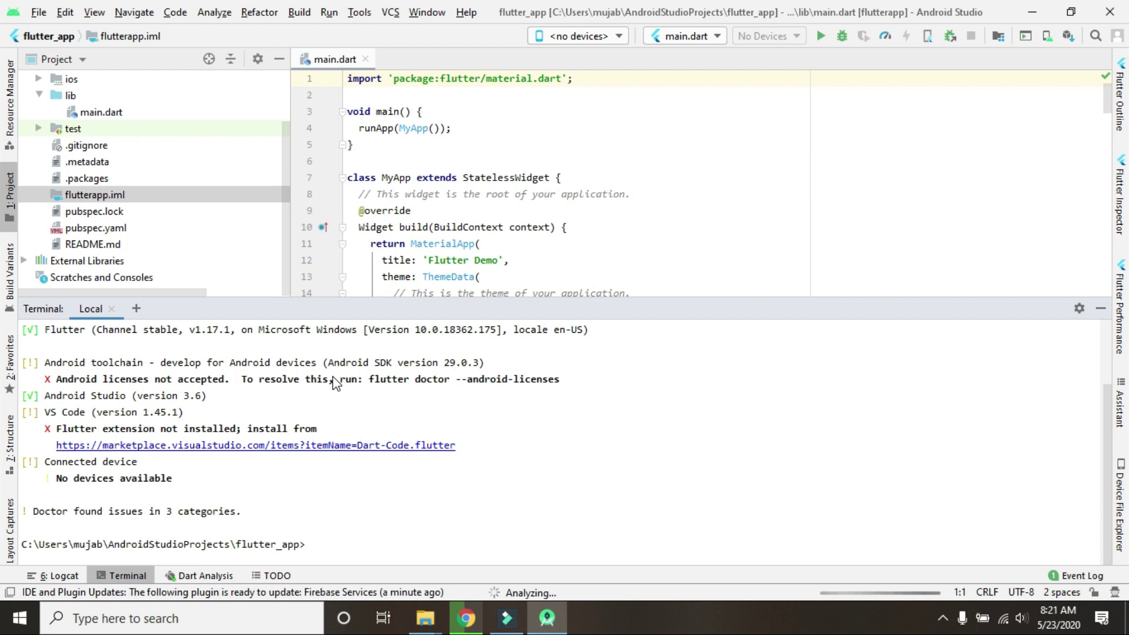
pyautogui.moveTo(490, 308); pyautogui.dragTo(492, 178)
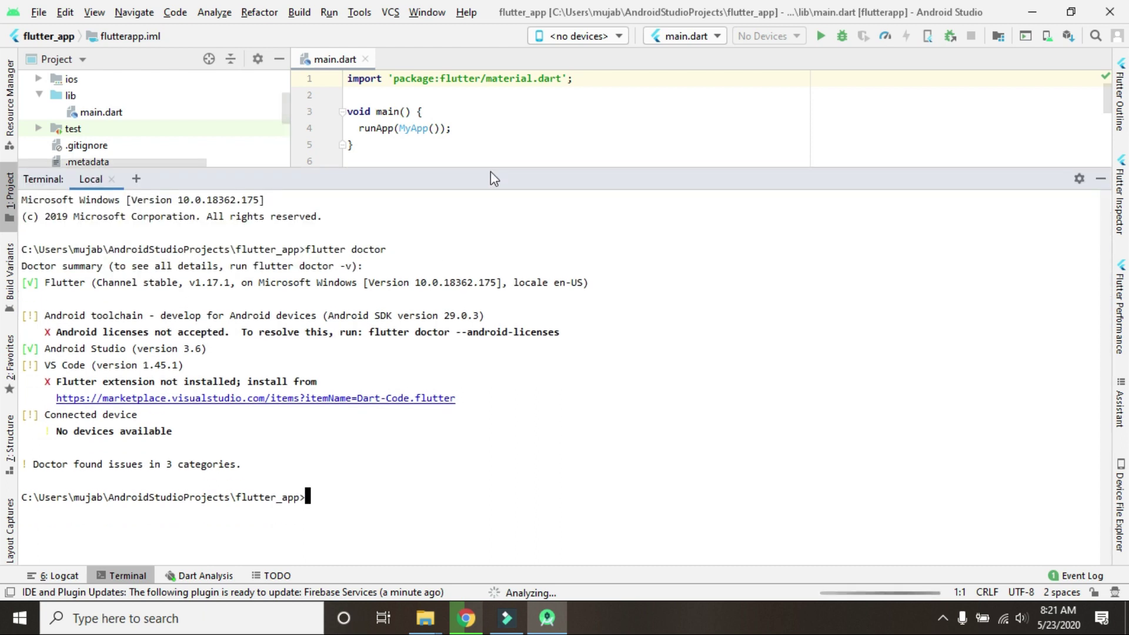
pyautogui.moveTo(242, 466); pyautogui.dragTo(33, 465)
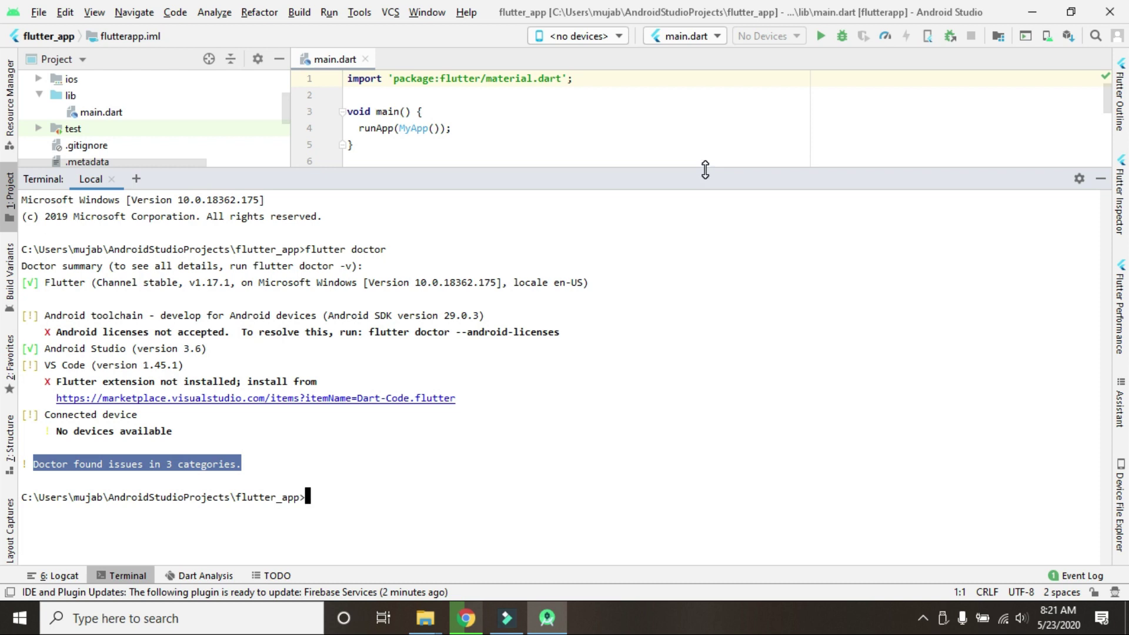
# Step: Check that the vivo 1918 mobile device is available as a target and run "flutter doctor" again
pyautogui.click(619, 36)
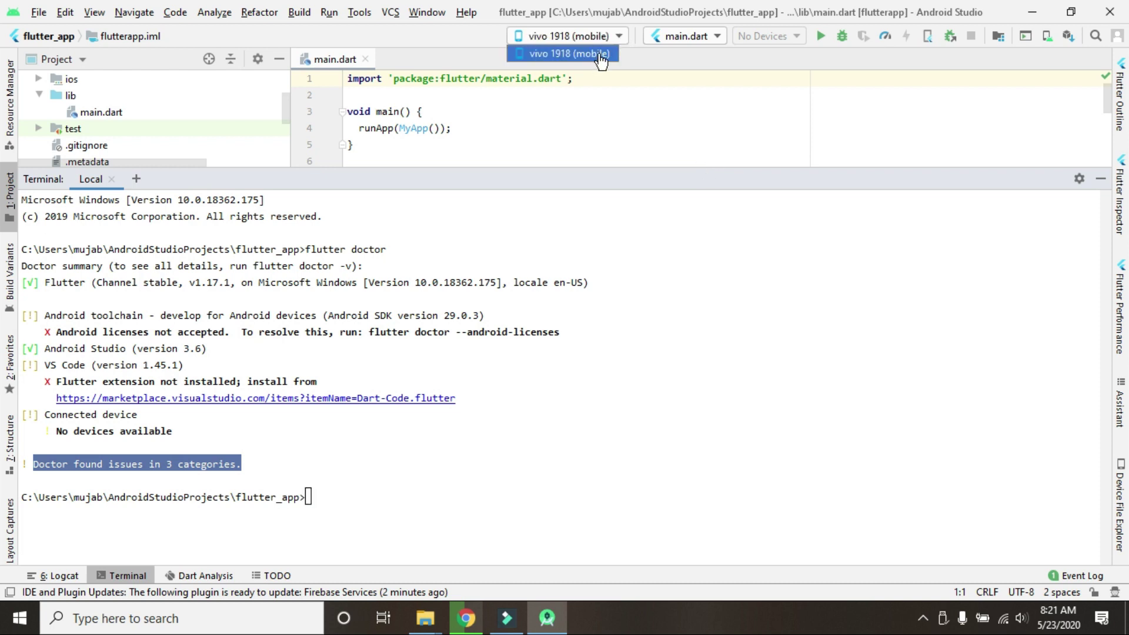
pyautogui.click(319, 493)
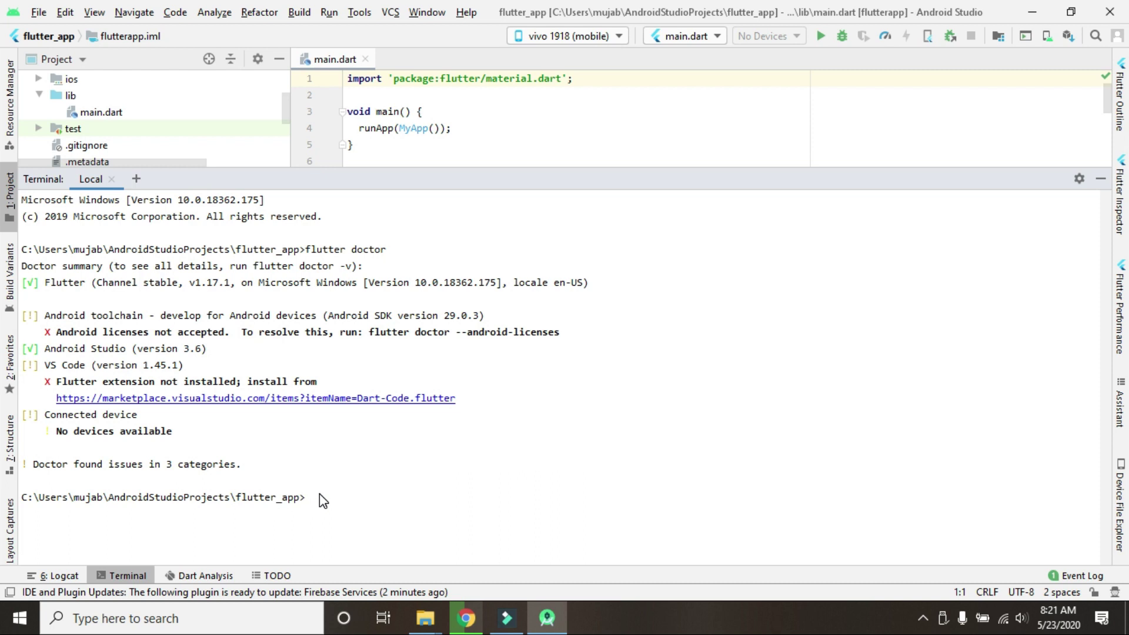
pyautogui.write('flutter doctor')
pyautogui.press('Return')
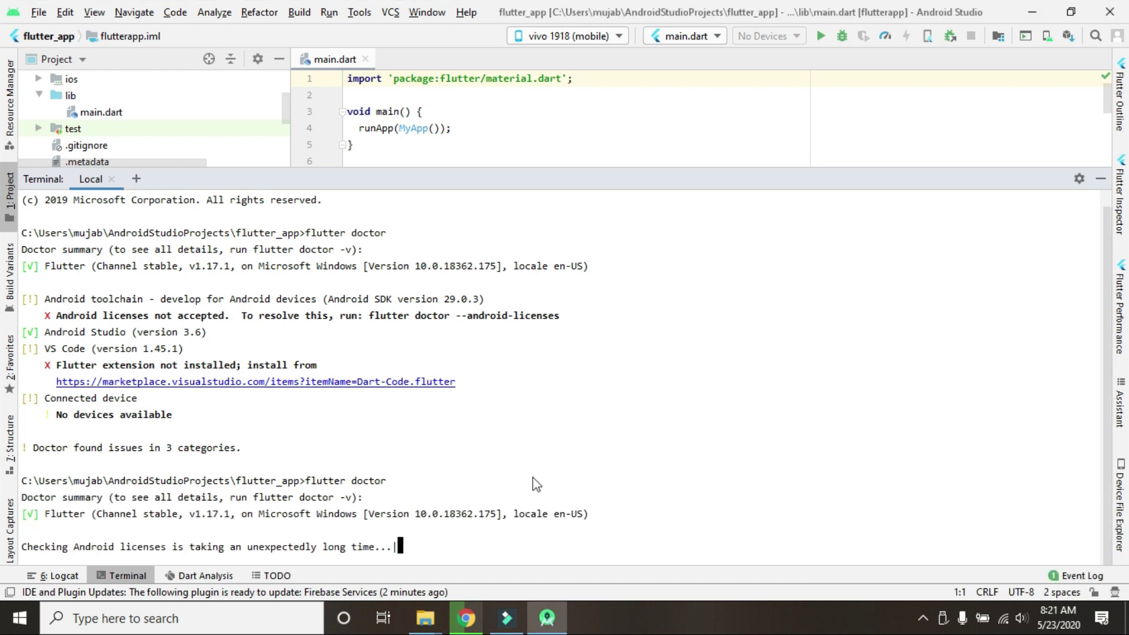
# Step: Review the flutter doctor summary and check the Flutter plugin's installation status in the IDE's plugin settings
pyautogui.moveTo(252, 529); pyautogui.dragTo(23, 517)
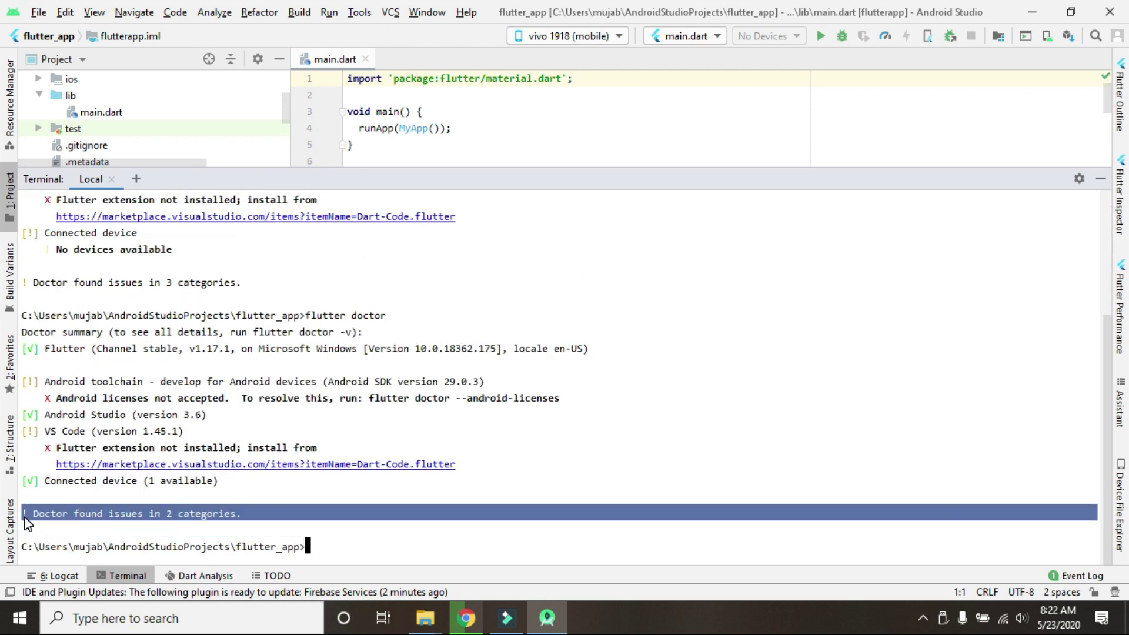
pyautogui.click(261, 518)
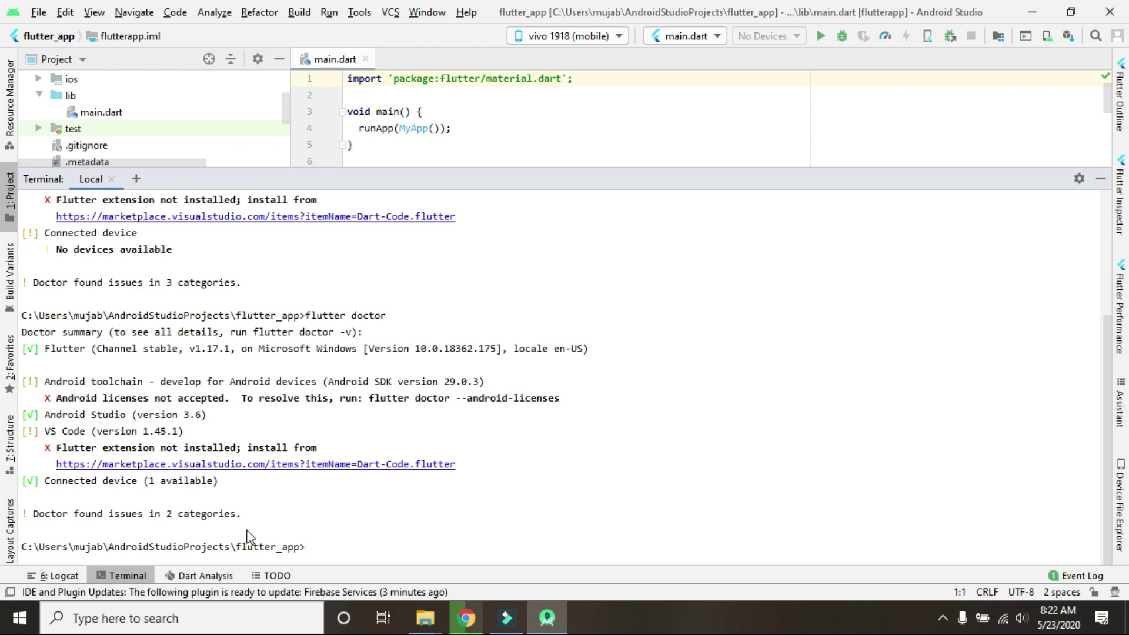
pyautogui.click(39, 13)
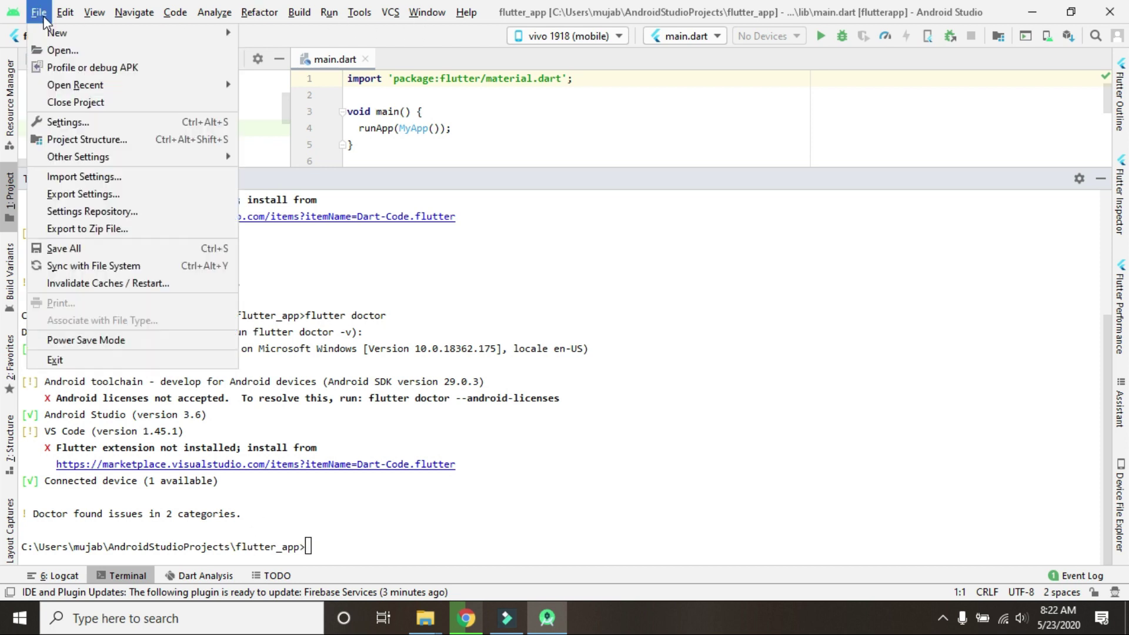
pyautogui.click(88, 122)
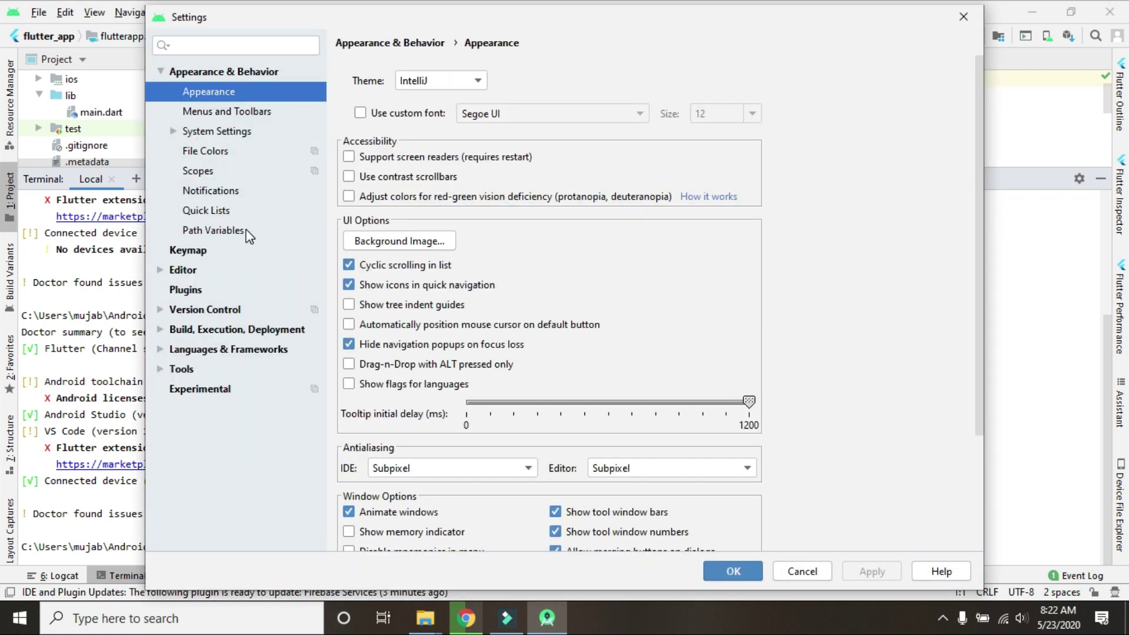
pyautogui.click(185, 289)
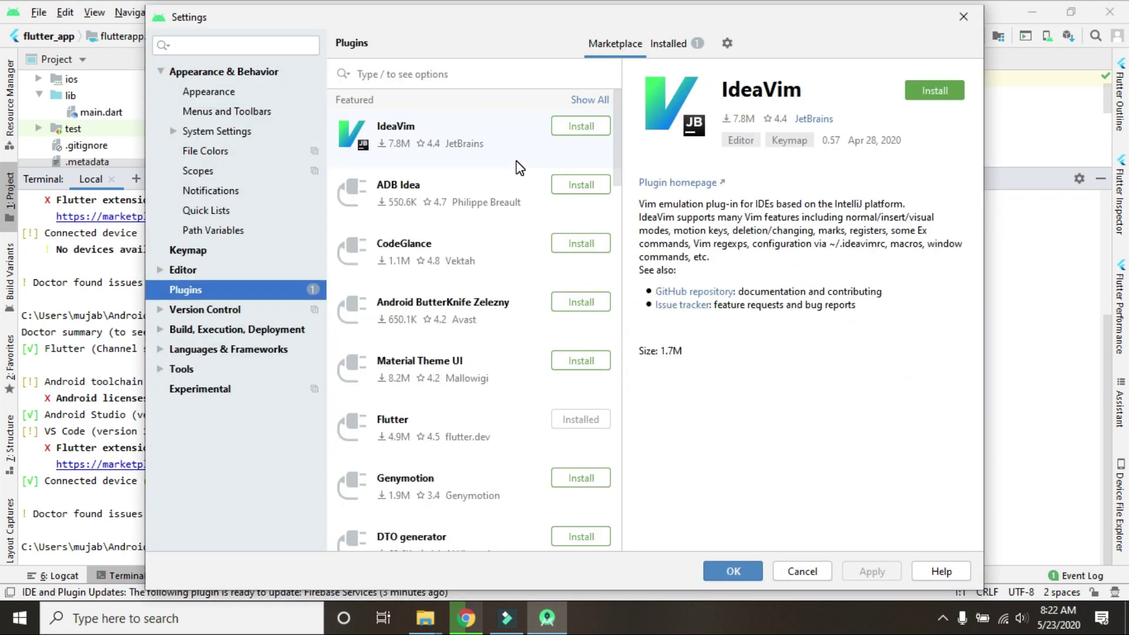
pyautogui.click(483, 77)
pyautogui.write('flutter')
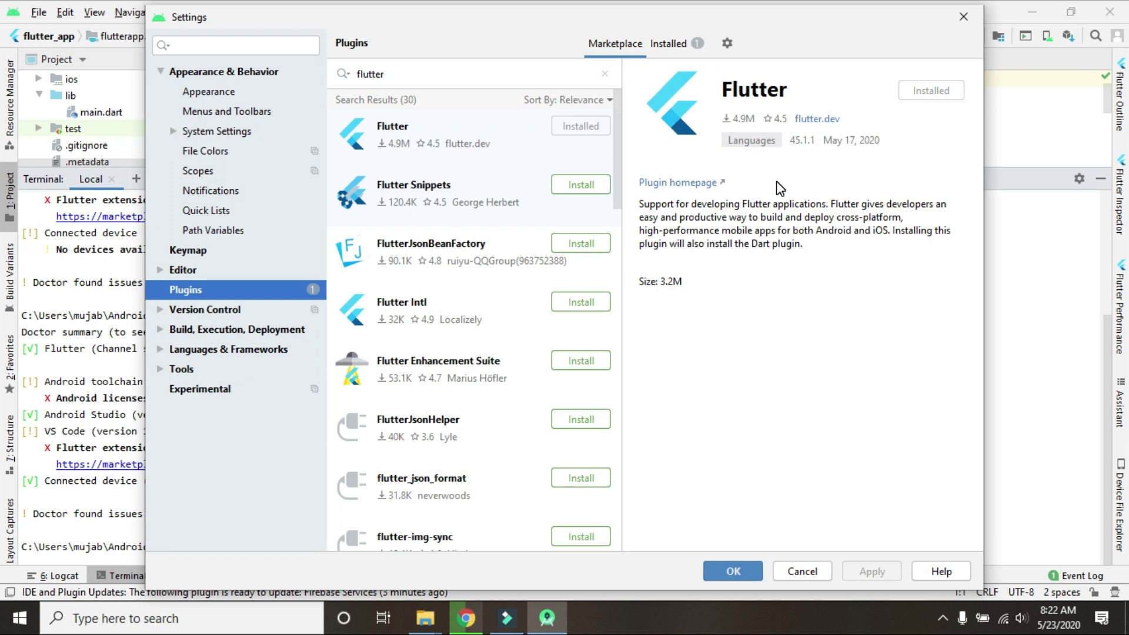
pyautogui.click(729, 571)
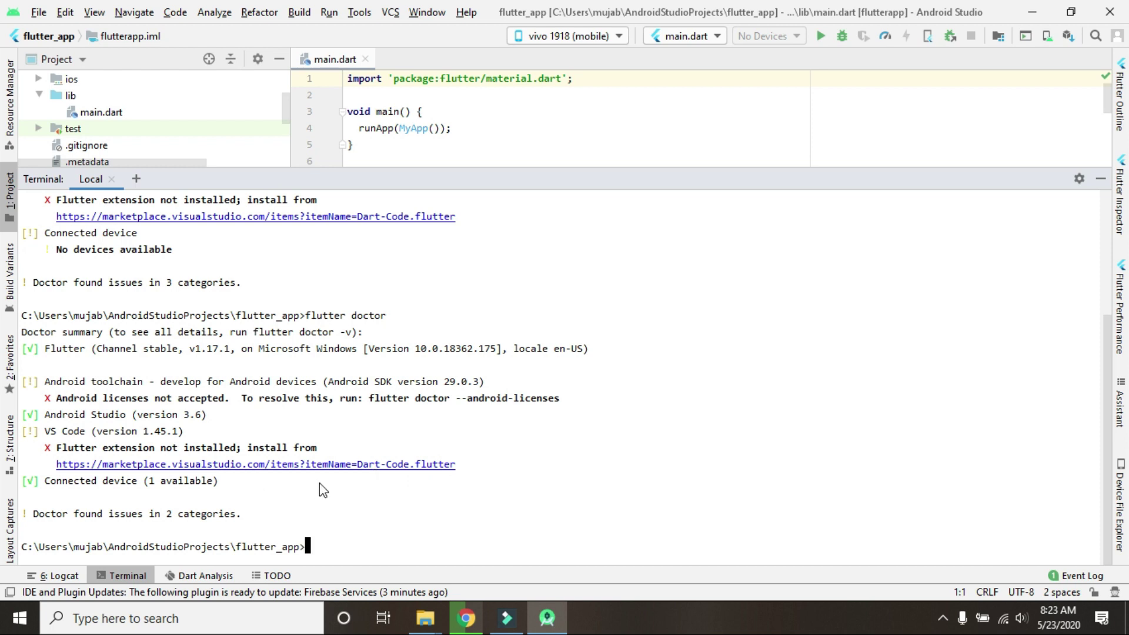
pyautogui.click(1032, 12)
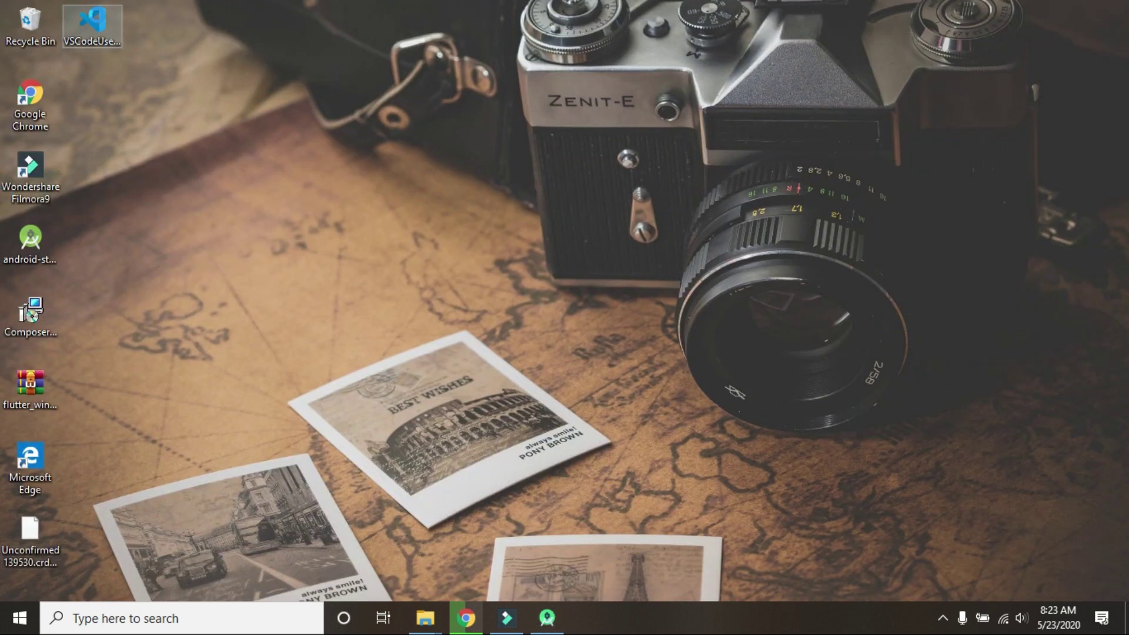
pyautogui.rightClick(93, 14)
pyautogui.click(147, 43)
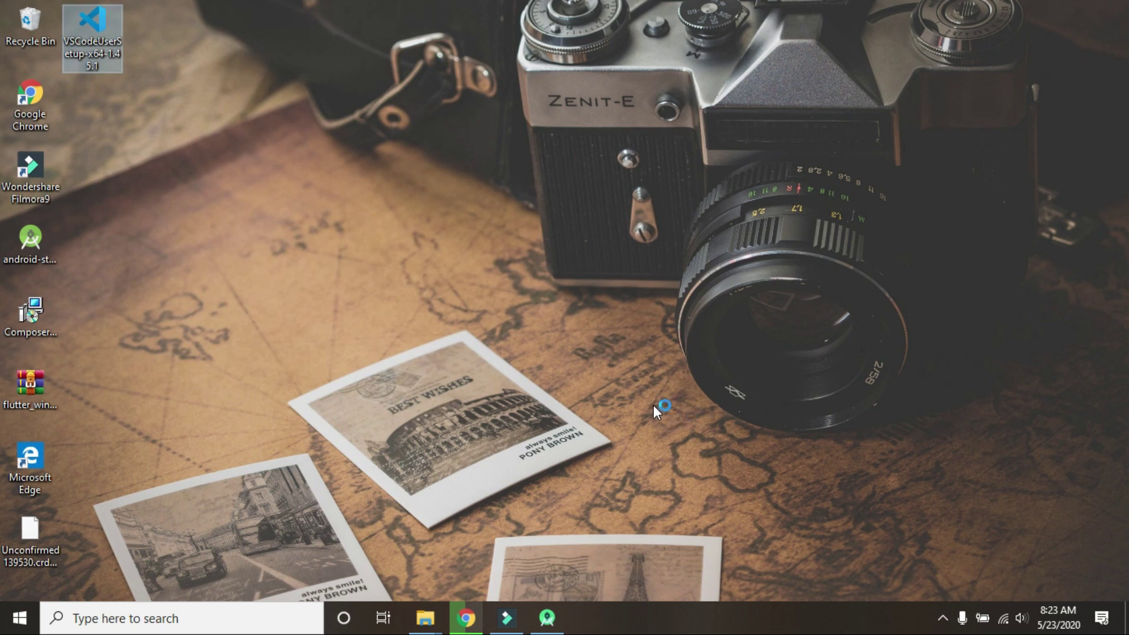
pyautogui.click(488, 392)
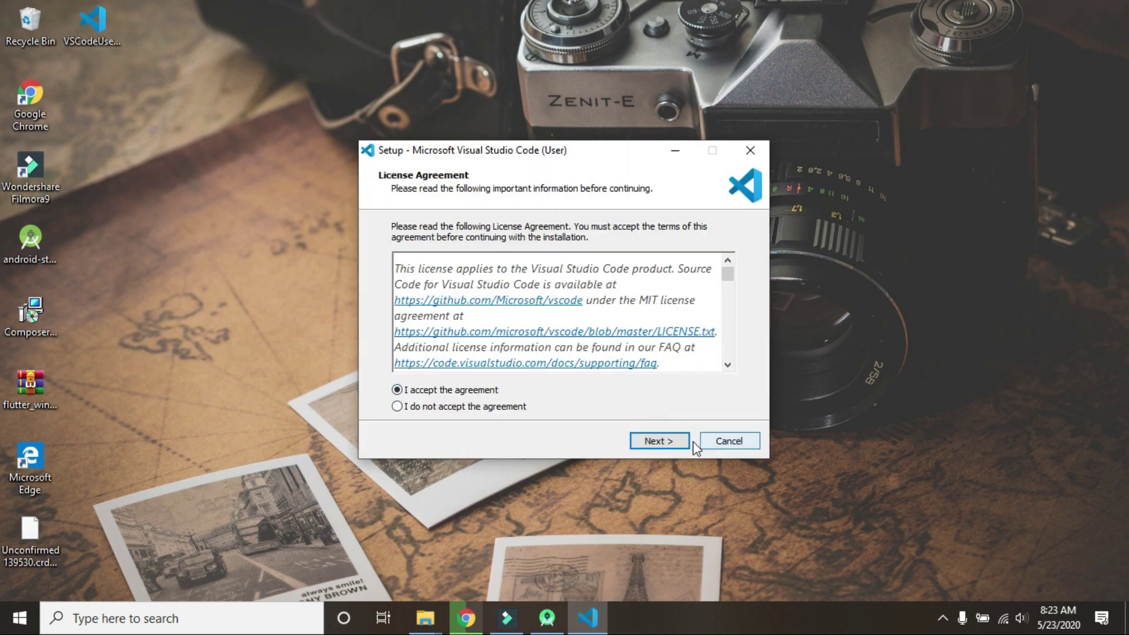
pyautogui.click(728, 441)
pyautogui.click(620, 388)
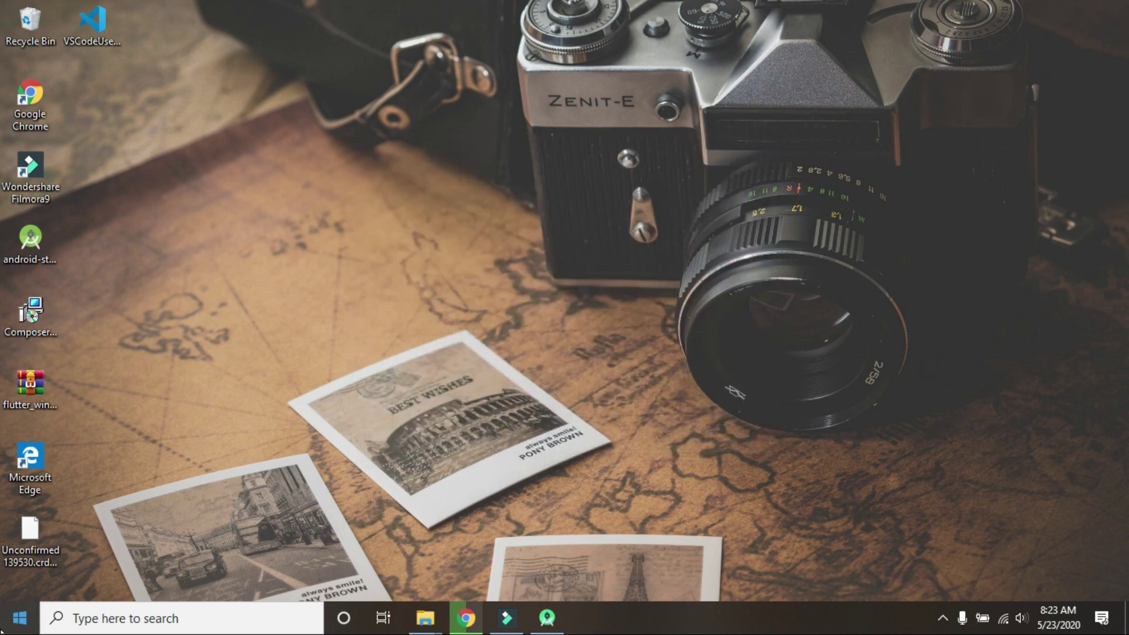
# Step: Search Windows for "visual" and launch Visual Studio Code as administrator
pyautogui.click(104, 616)
pyautogui.write('visual')
pyautogui.rightClick(177, 184)
pyautogui.click(243, 194)
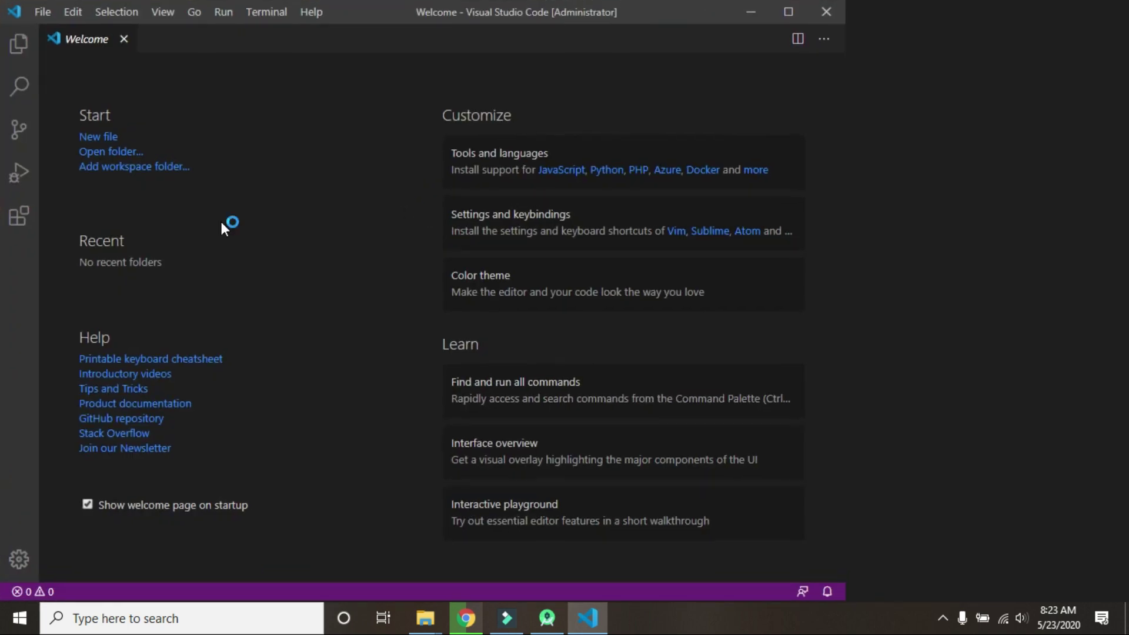
# Step: Find the Flutter extension by Dart Code in the marketplace, install it and dismiss the usage data notification
pyautogui.click(18, 216)
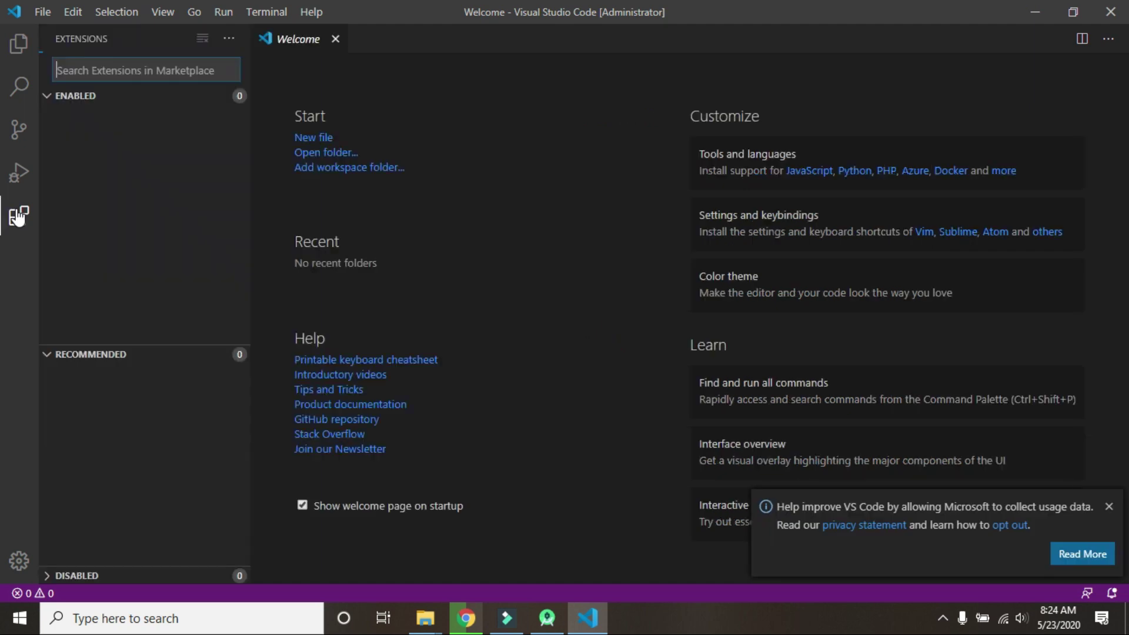
pyautogui.write('flutter')
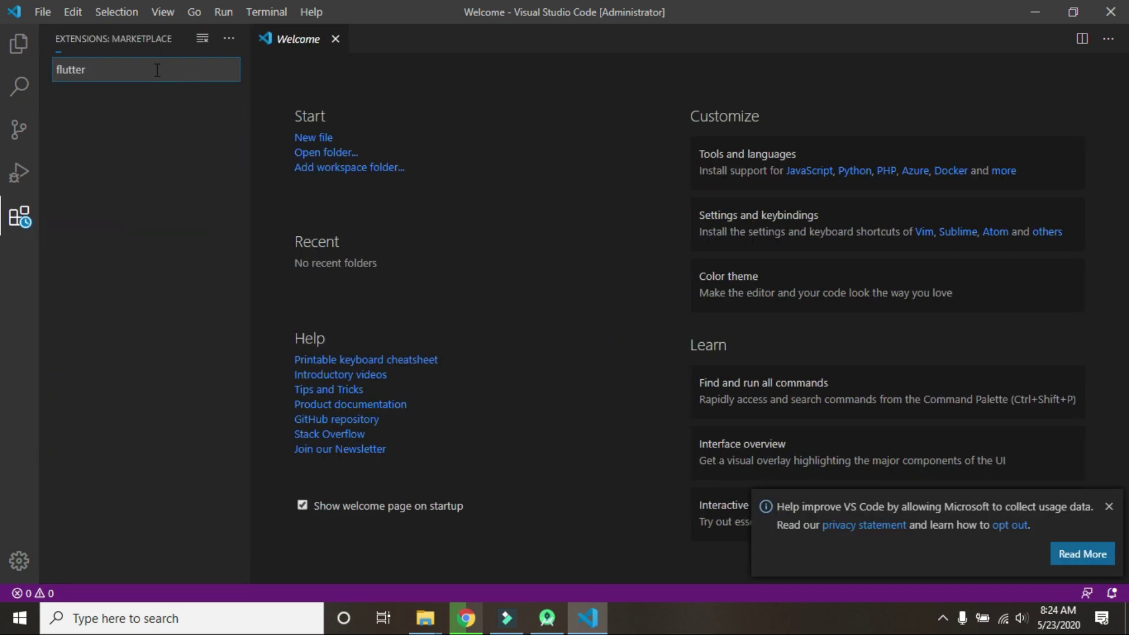
pyautogui.click(142, 123)
pyautogui.click(412, 155)
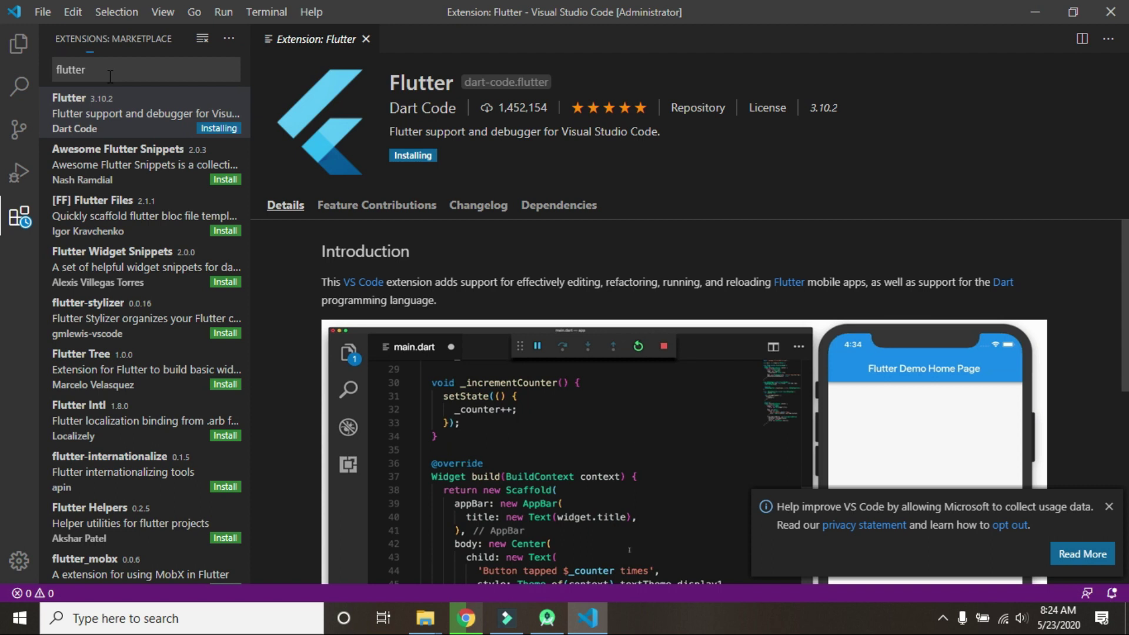
pyautogui.click(1109, 507)
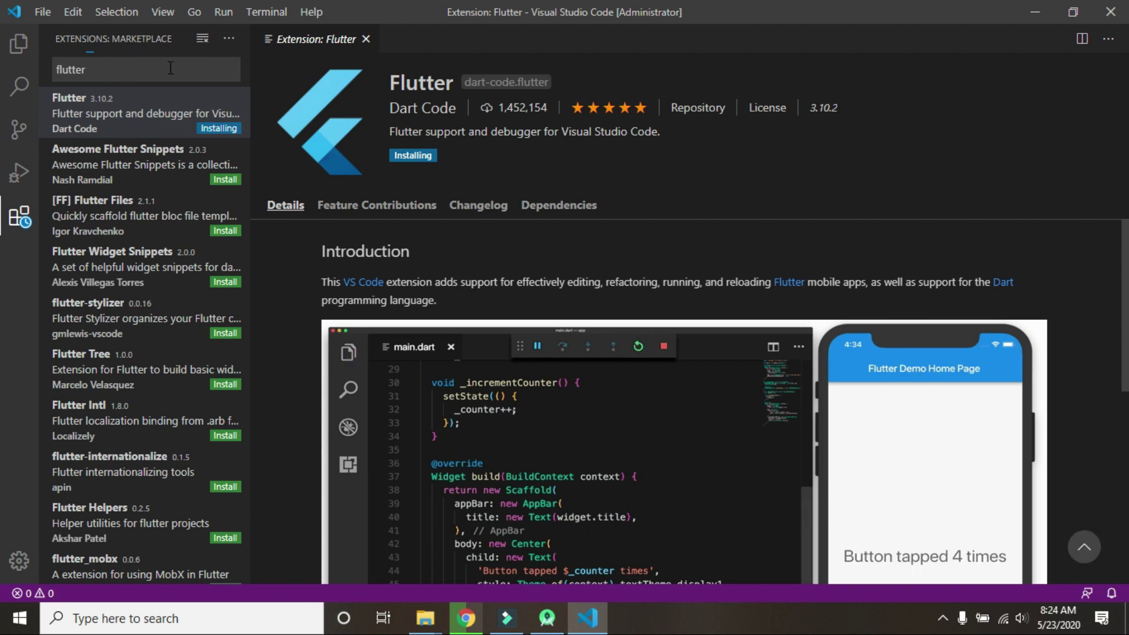
pyautogui.scroll(-5, 499, 377)
pyautogui.scroll(5, 482, 361)
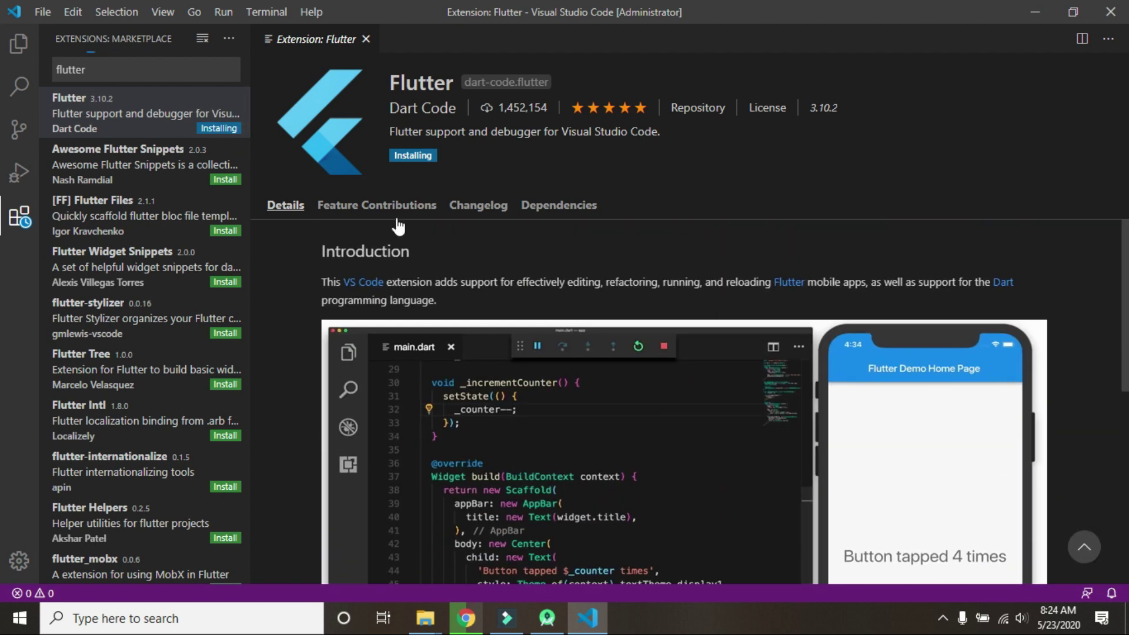
# Step: Search the extensions for "dart", check the Dart extension's installation status and close Visual Studio Code
pyautogui.hotkey('ctrl', 'shift', 'x')
pyautogui.write('dart')
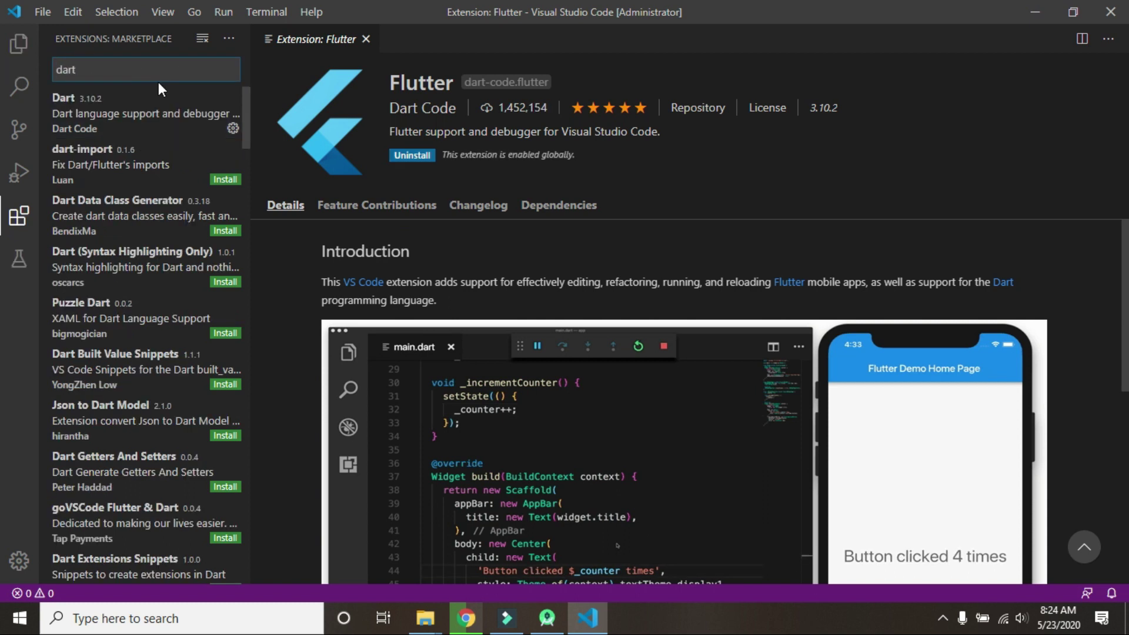
pyautogui.click(155, 115)
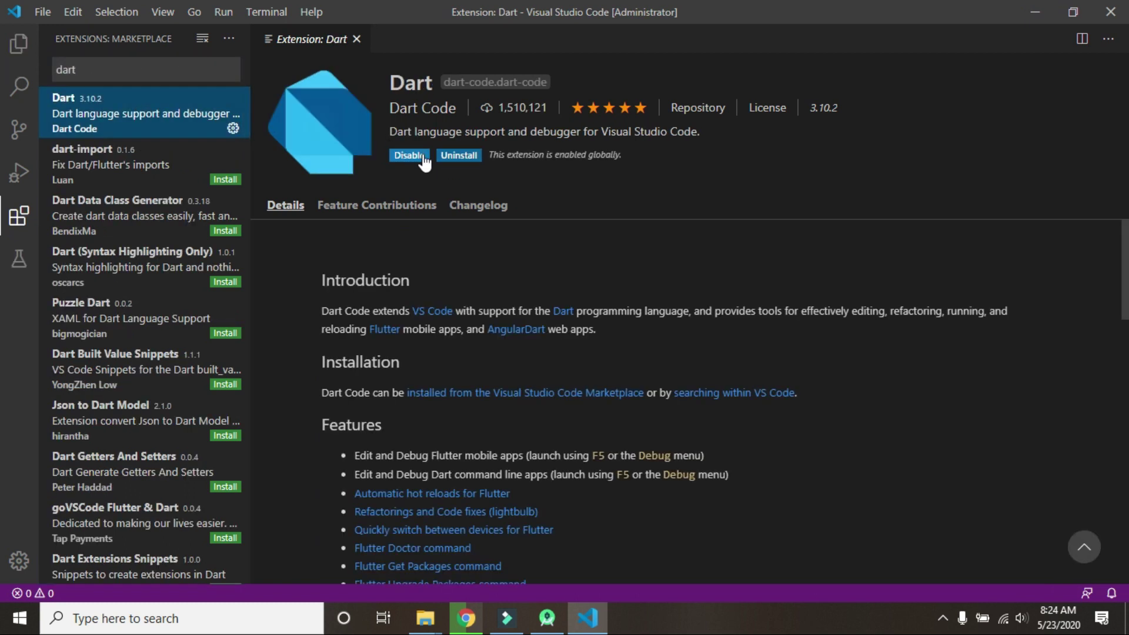
pyautogui.click(1110, 11)
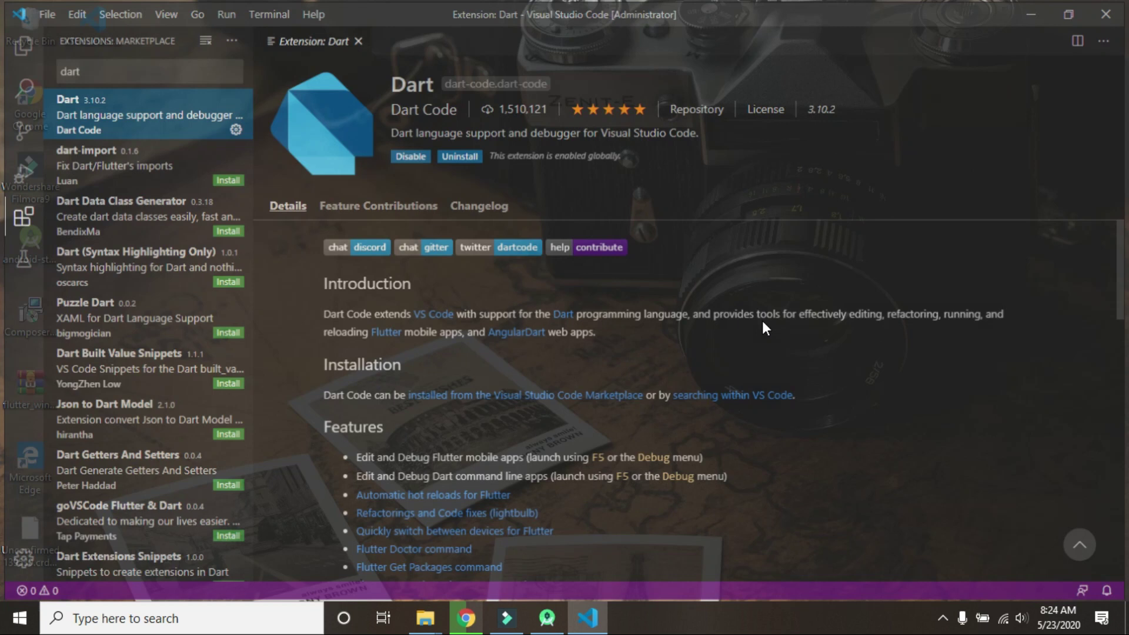
# Step: Switch to Android Studio, run "flutter doctor" again in the terminal and review its summary line
pyautogui.click(543, 628)
pyautogui.press('Up')
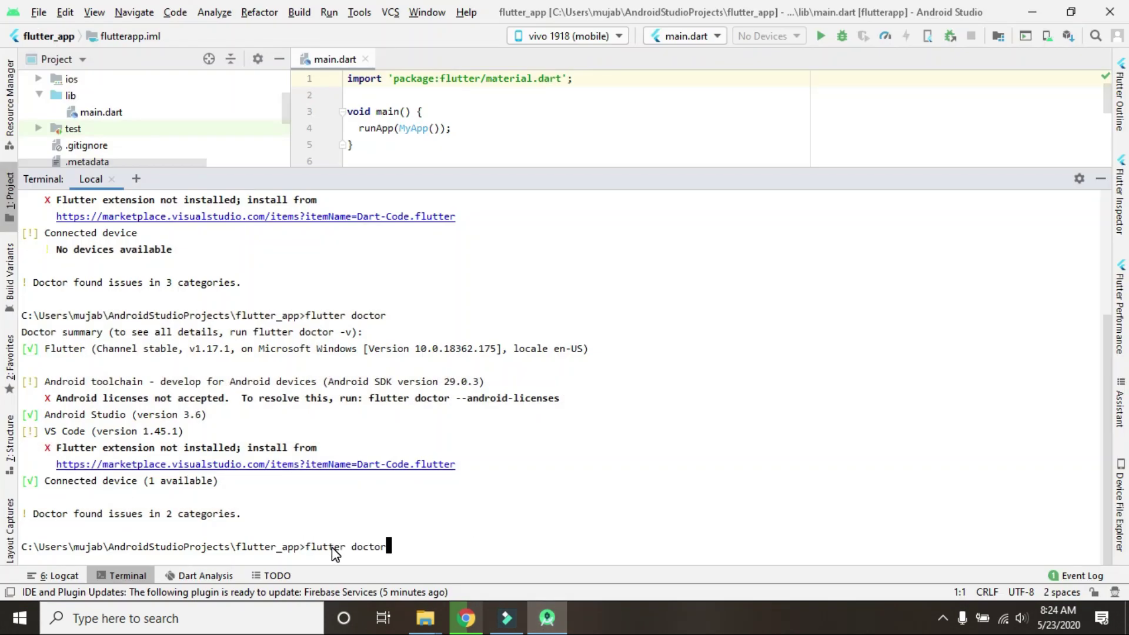
pyautogui.press('Return')
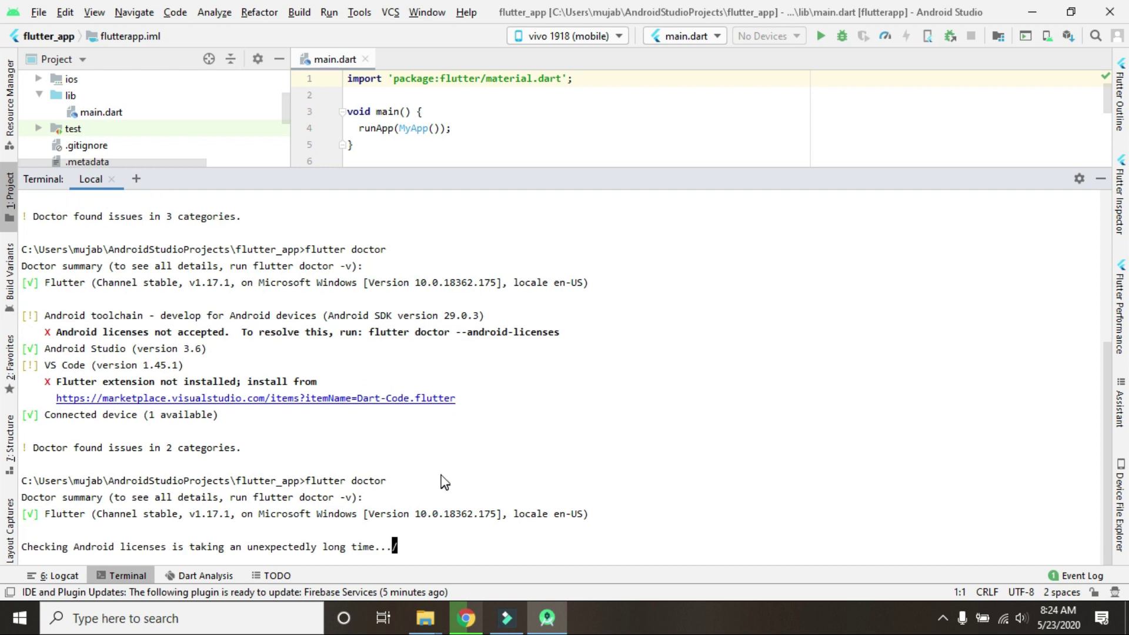
pyautogui.tripleClick(209, 515)
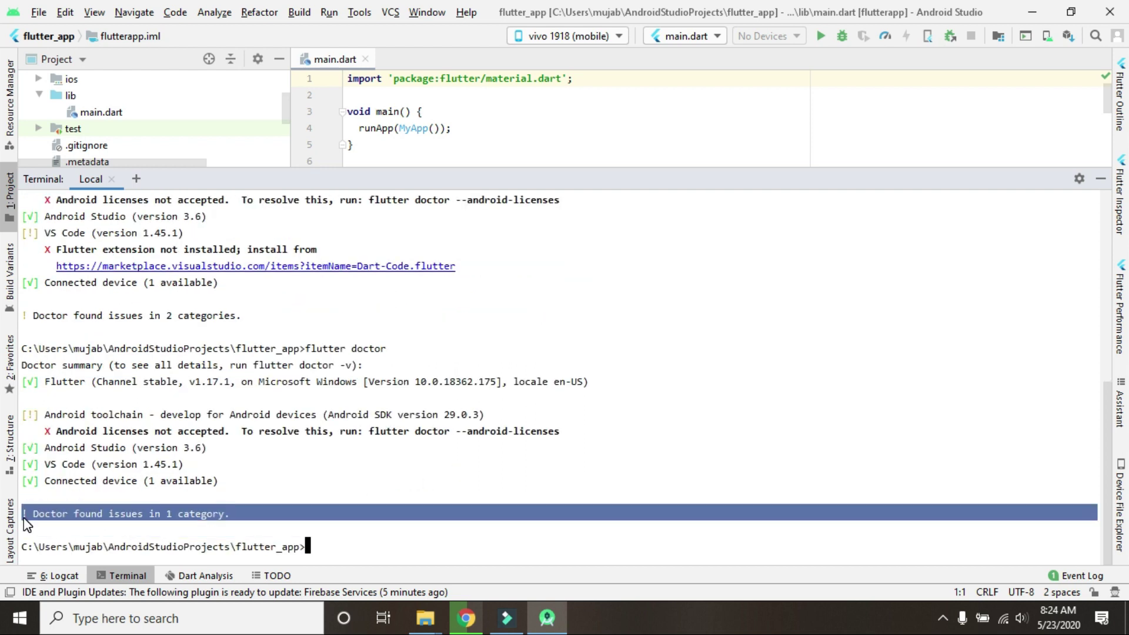
# Step: Run "flutter doctor --android-licenses" in the terminal
pyautogui.click(322, 553)
pyautogui.write('flutter doctor')
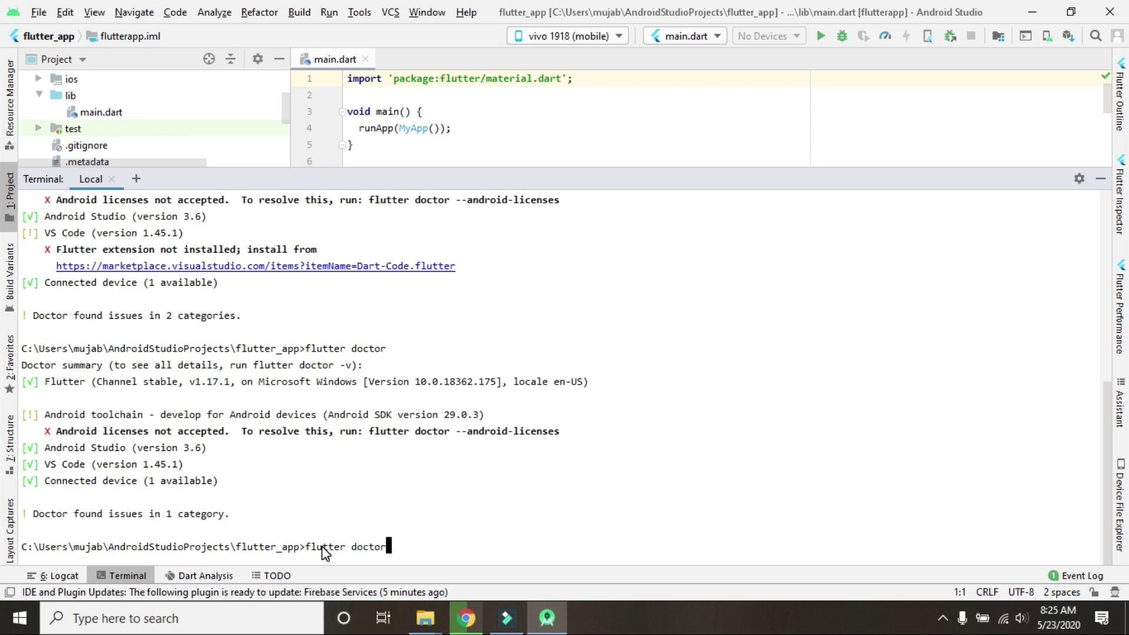
pyautogui.write(' --android-licenses')
pyautogui.press('Return')
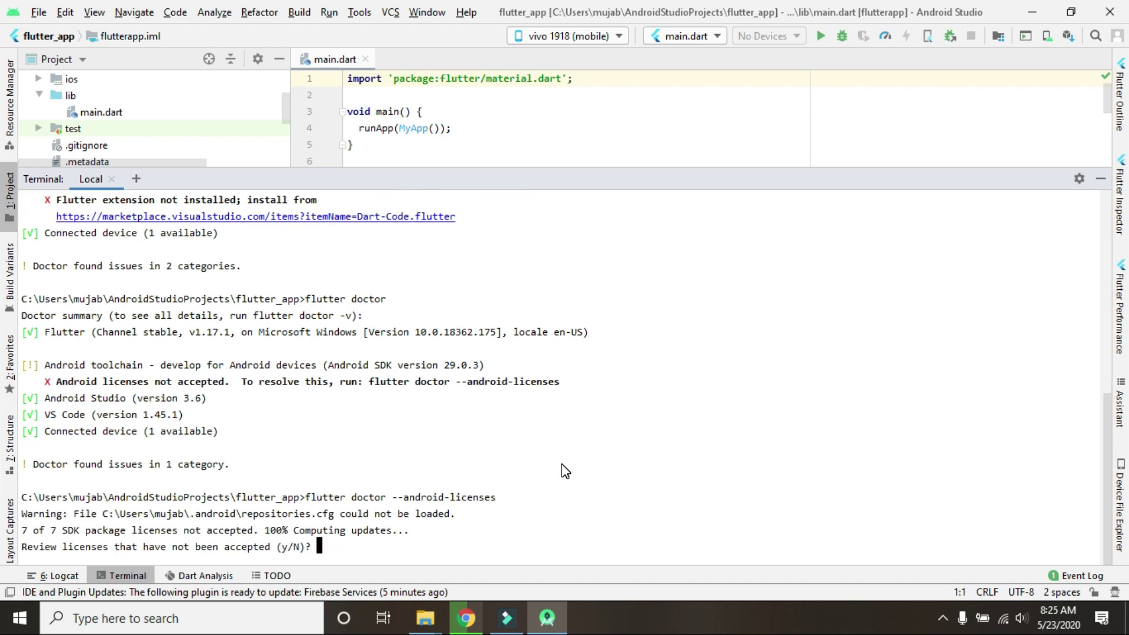
# Step: Agree to review the Android SDK licenses and accept every license agreement by answering "y"
pyautogui.write('y')
pyautogui.press('Return')
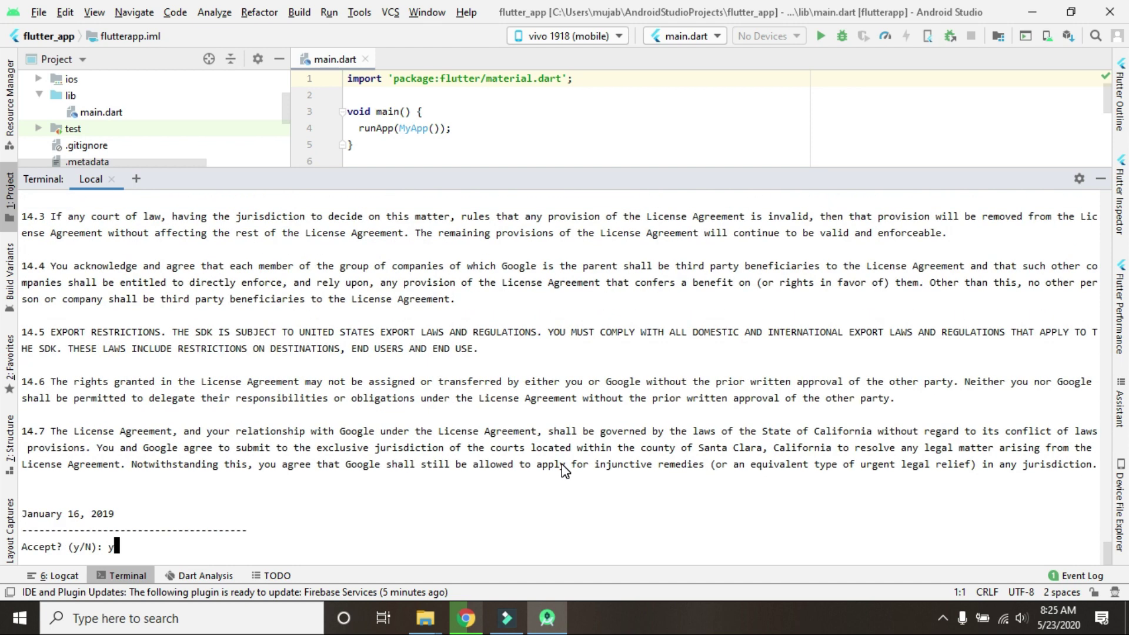
pyautogui.write('y')
pyautogui.press('Return')
pyautogui.write('y')
pyautogui.press('Return')
pyautogui.write('y')
pyautogui.press('Return')
pyautogui.write('y')
pyautogui.press('Return')
pyautogui.write('y')
pyautogui.press('Return')
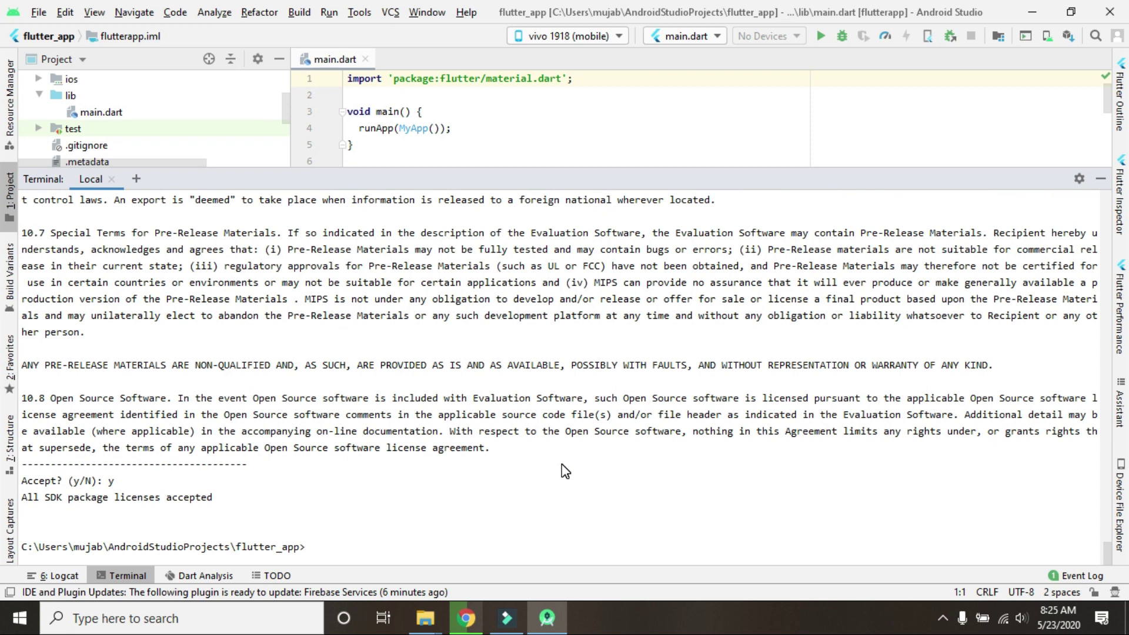
# Step: Run "flutter doctor" once more and review the license acceptance line and the status of every category
pyautogui.write('flutter doctor')
pyautogui.press('Return')
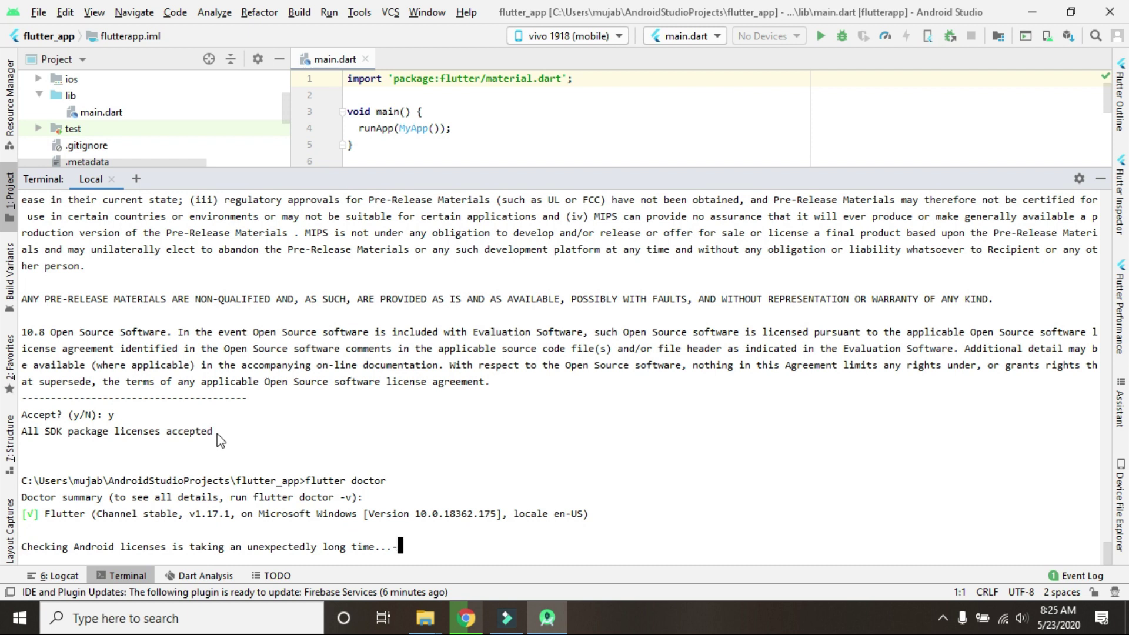
pyautogui.tripleClick(210, 321)
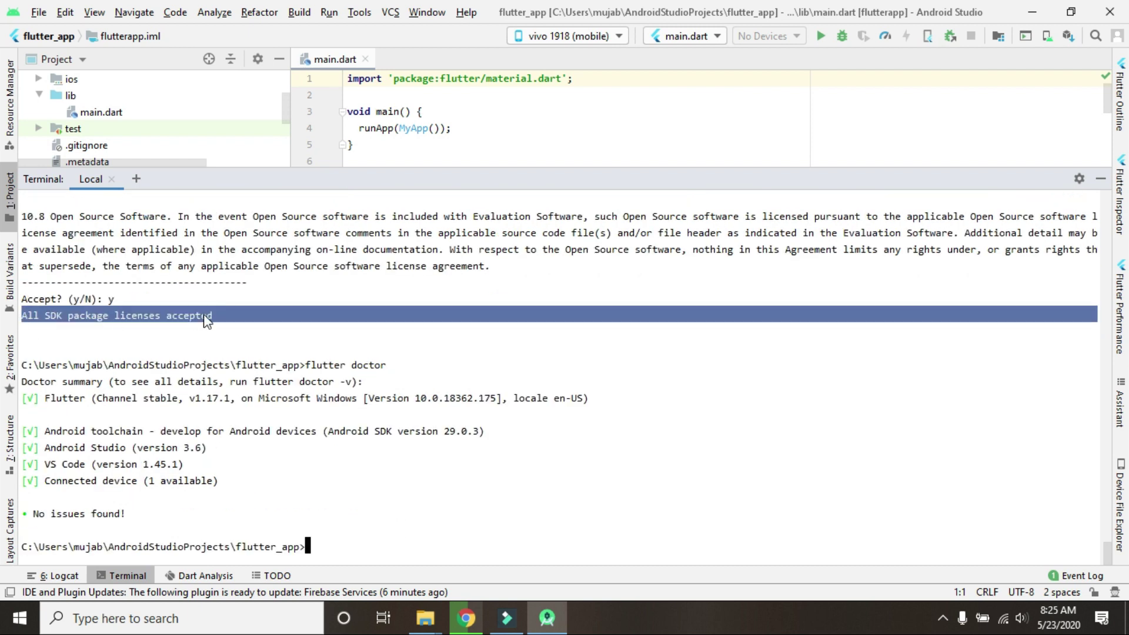
pyautogui.tripleClick(154, 516)
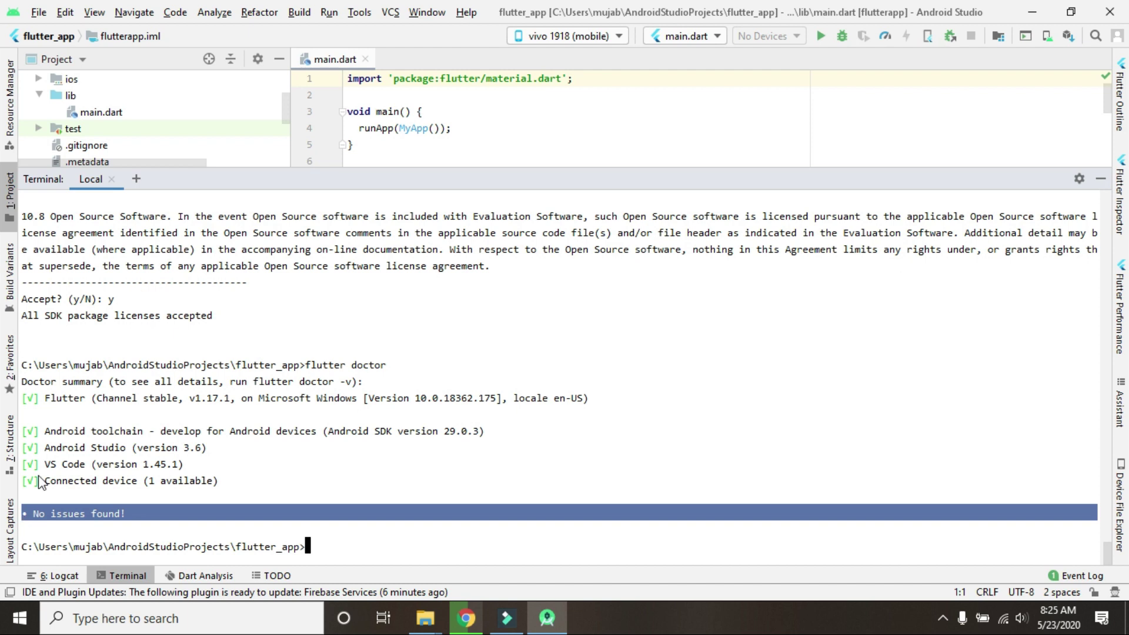
pyautogui.moveTo(220, 481); pyautogui.dragTo(32, 400)
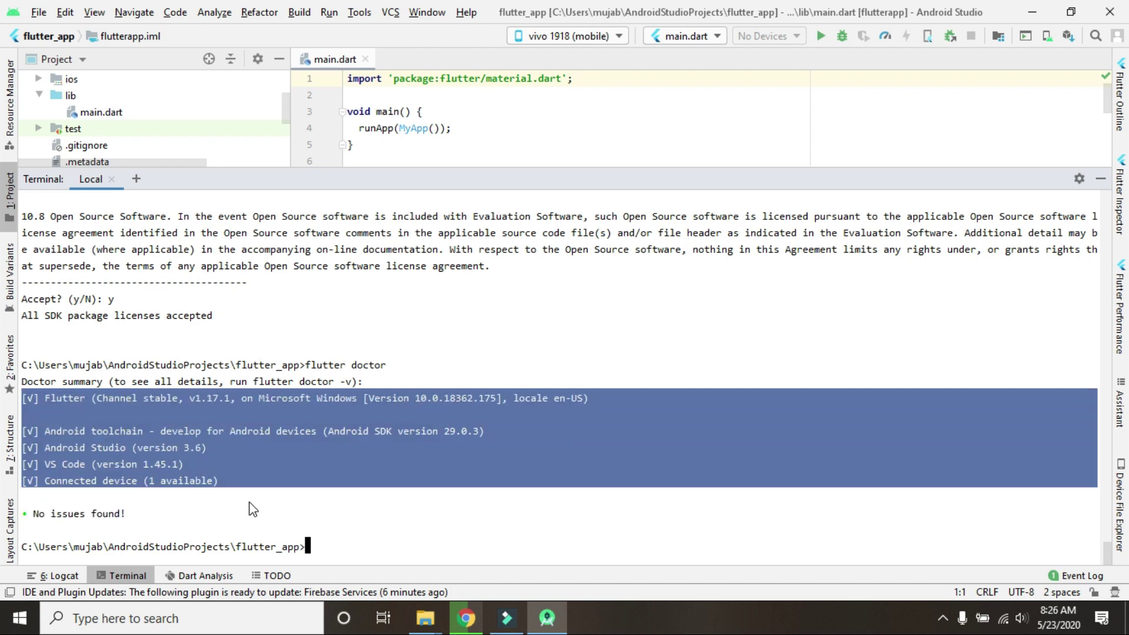
pyautogui.click(312, 548)
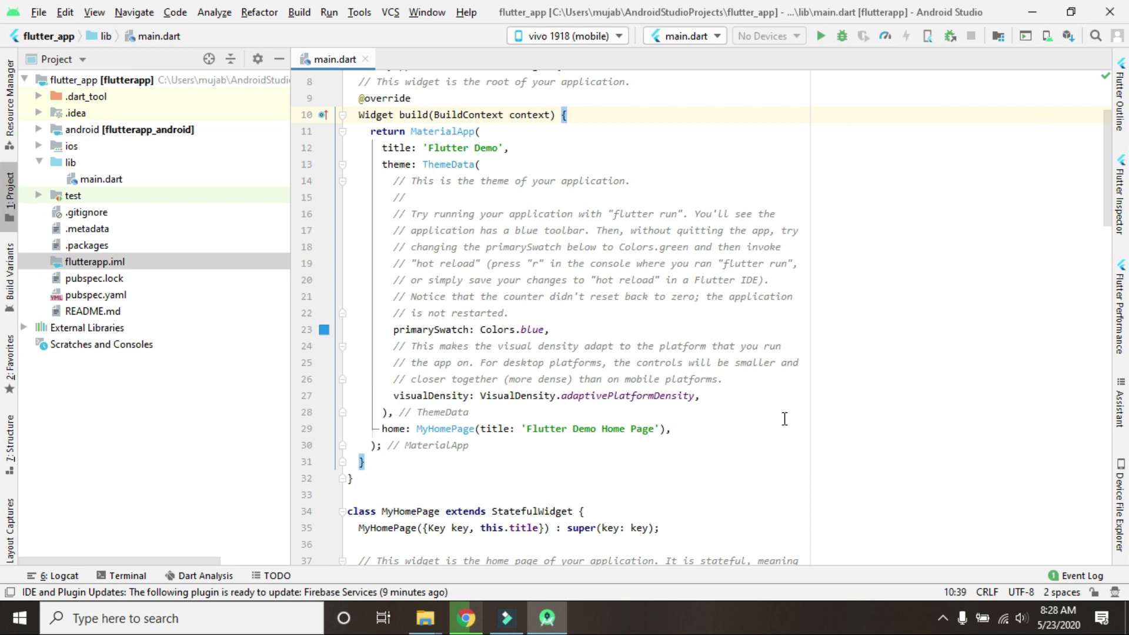
# Step: Minimize Android Studio, search Windows for "visual" and launch Visual Studio Code
pyautogui.click(1032, 12)
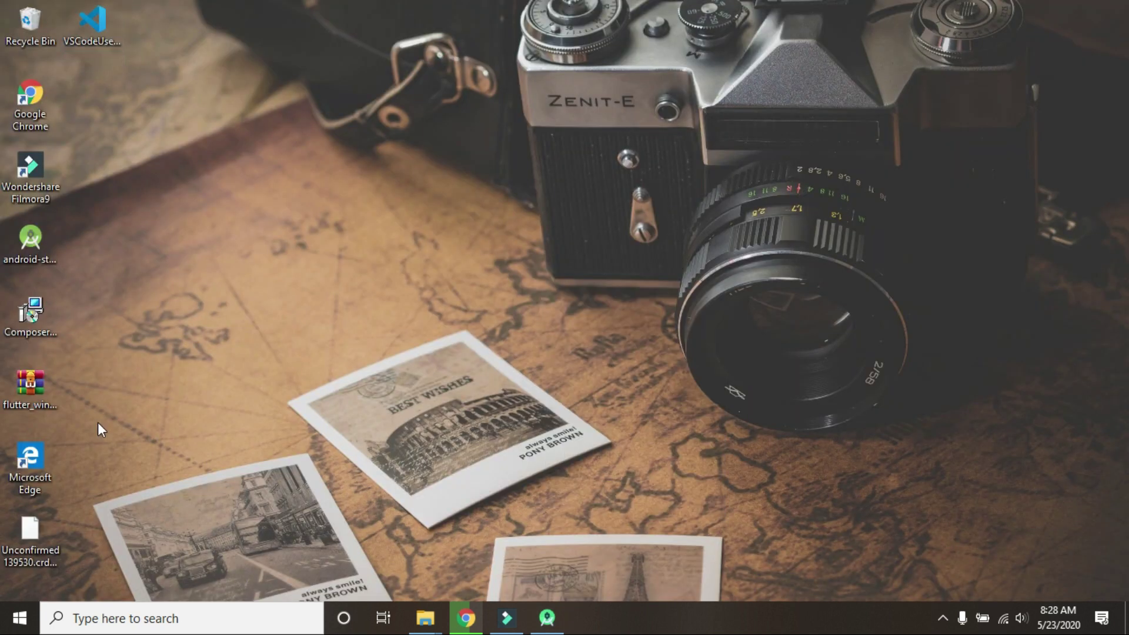
pyautogui.click(138, 617)
pyautogui.write('visual')
pyautogui.press('Return')
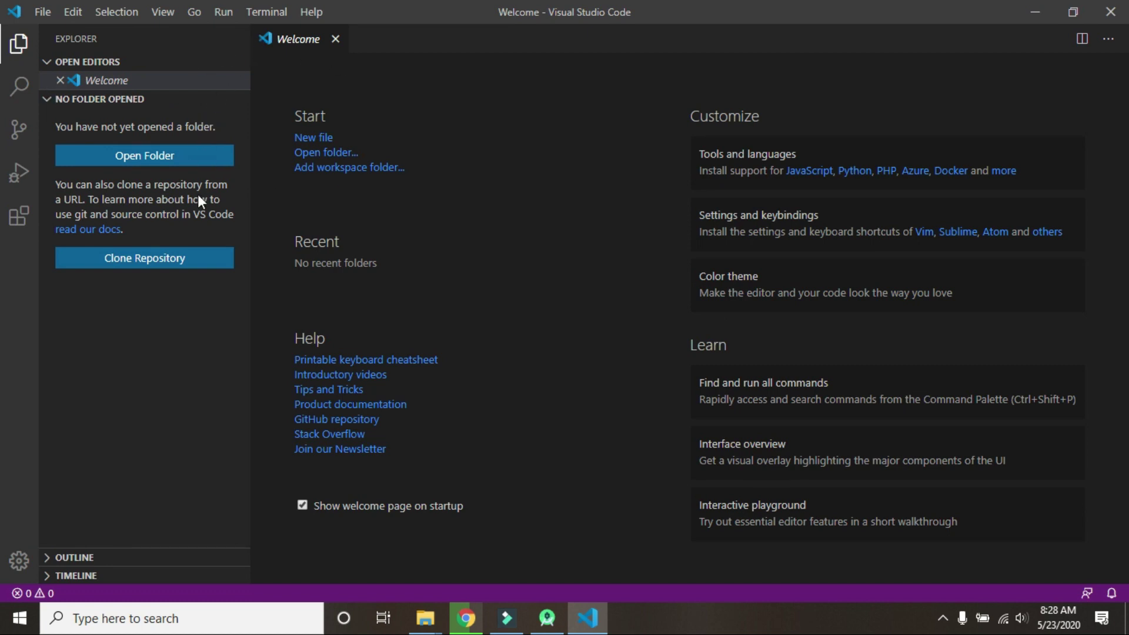
# Step: Start a new Flutter project with the Flutter: New Project command and name it halloflutter
pyautogui.click(18, 44)
pyautogui.click(266, 12)
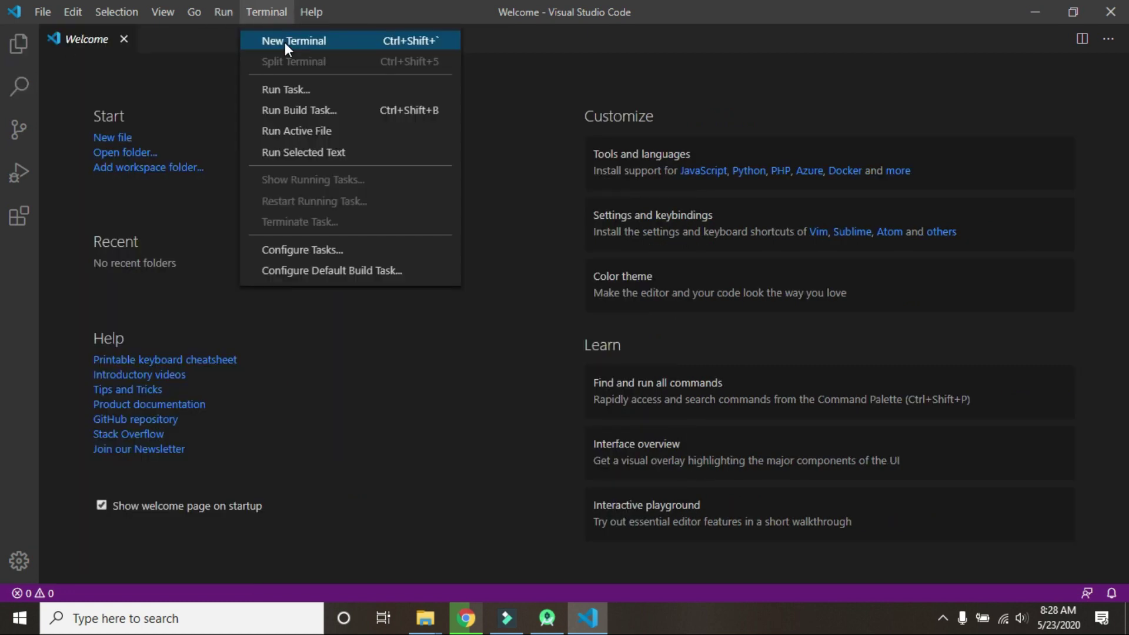
pyautogui.click(172, 39)
pyautogui.write('flutter')
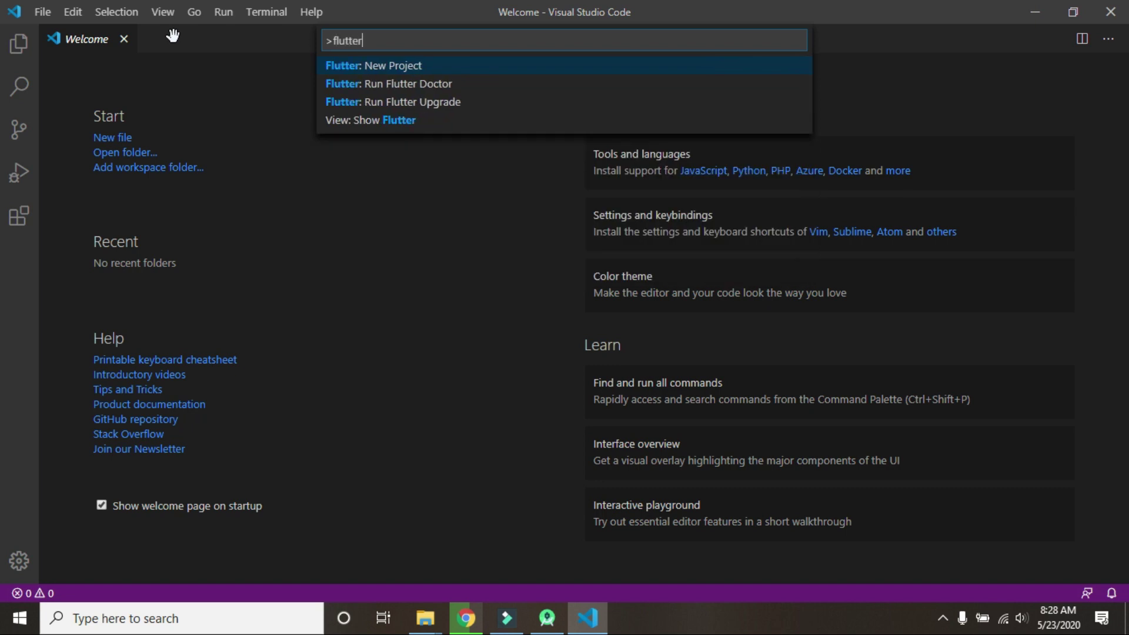
pyautogui.press('Return')
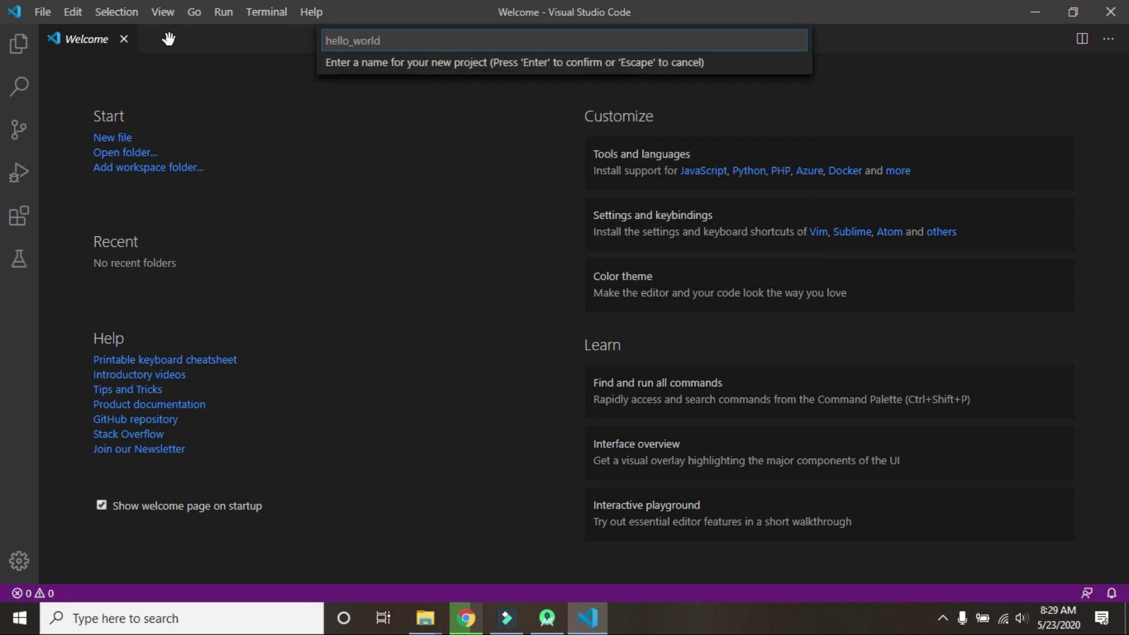
pyautogui.write('halao')
pyautogui.press('Return')
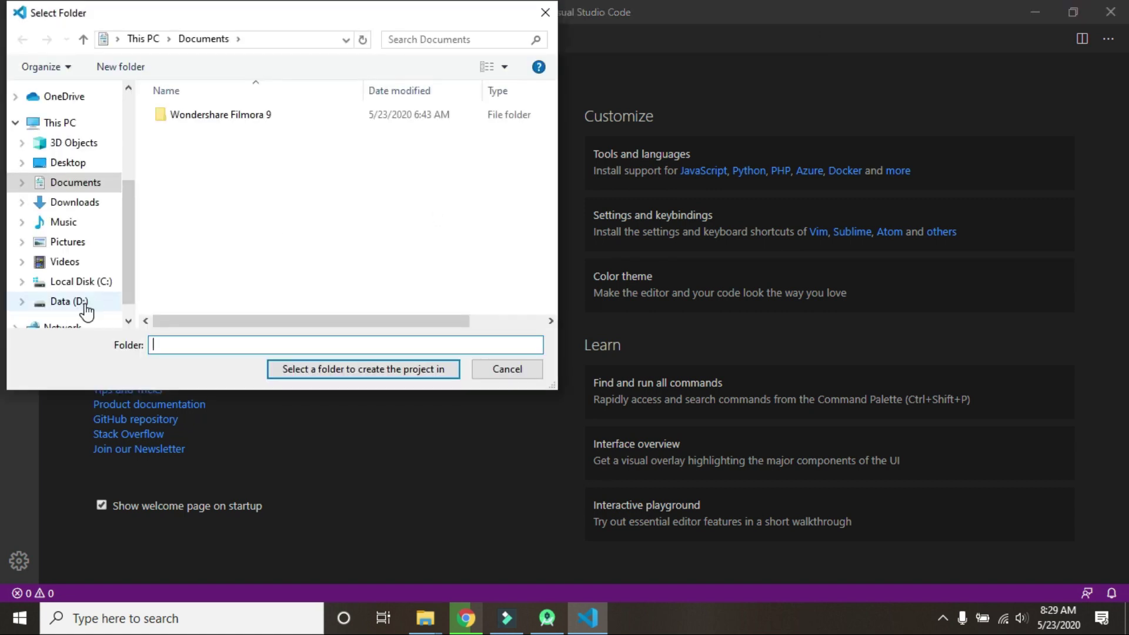
# Step: Create the project in the src folder on drive D and skip the Flutter survey
pyautogui.click(64, 301)
pyautogui.doubleClick(200, 117)
pyautogui.click(444, 369)
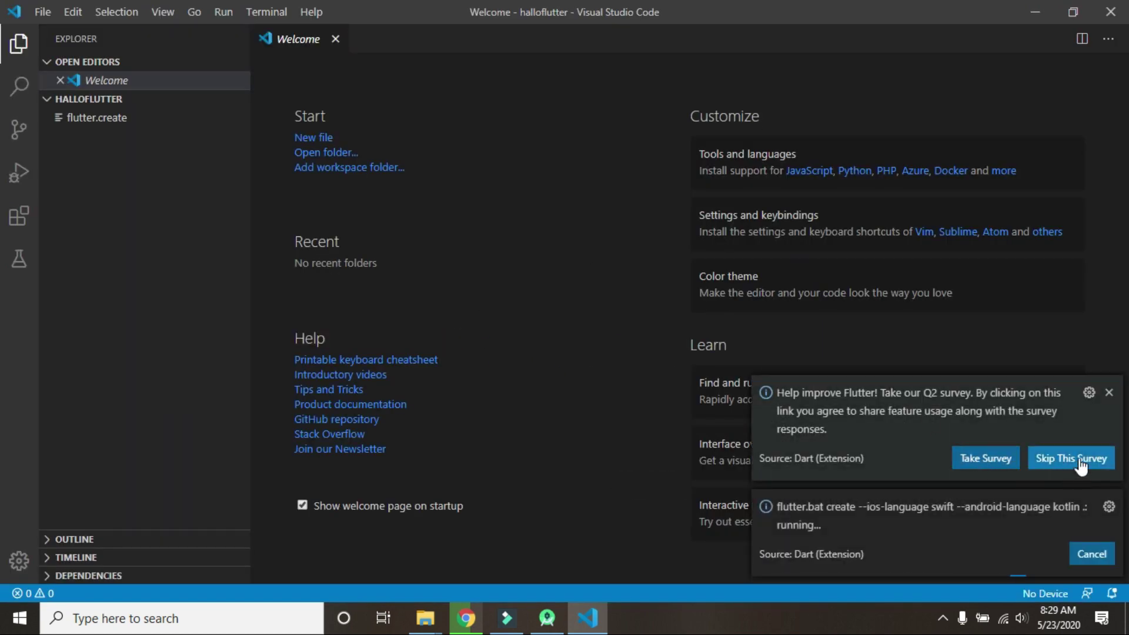
pyautogui.click(1067, 459)
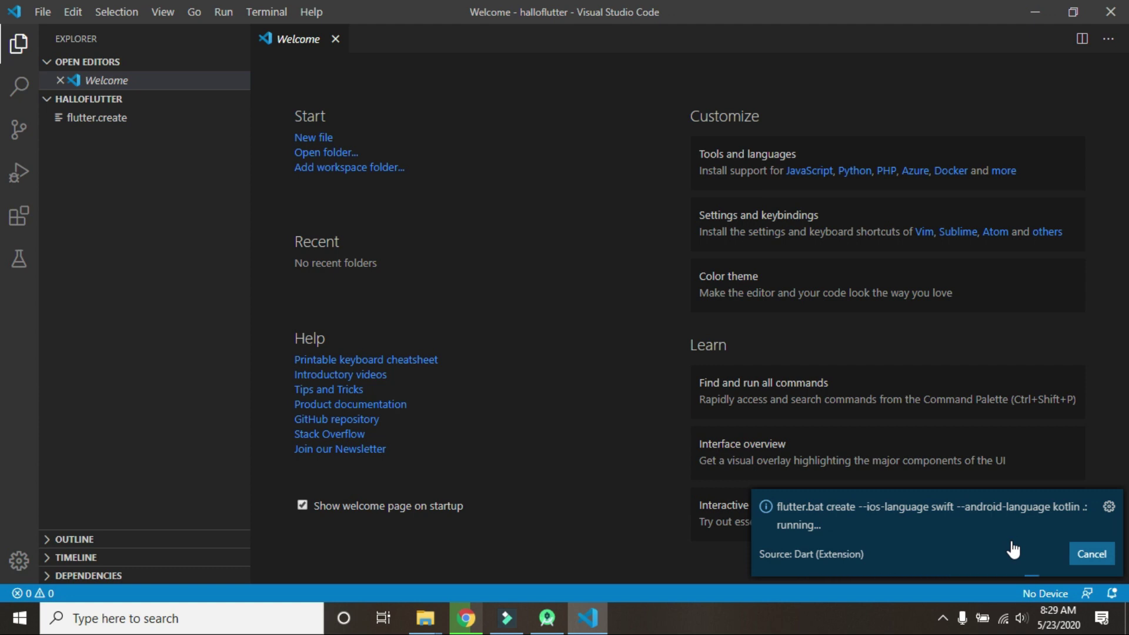
# Step: Close the Welcome page, then open main.dart from the lib folder and look through its code
pyautogui.click(336, 39)
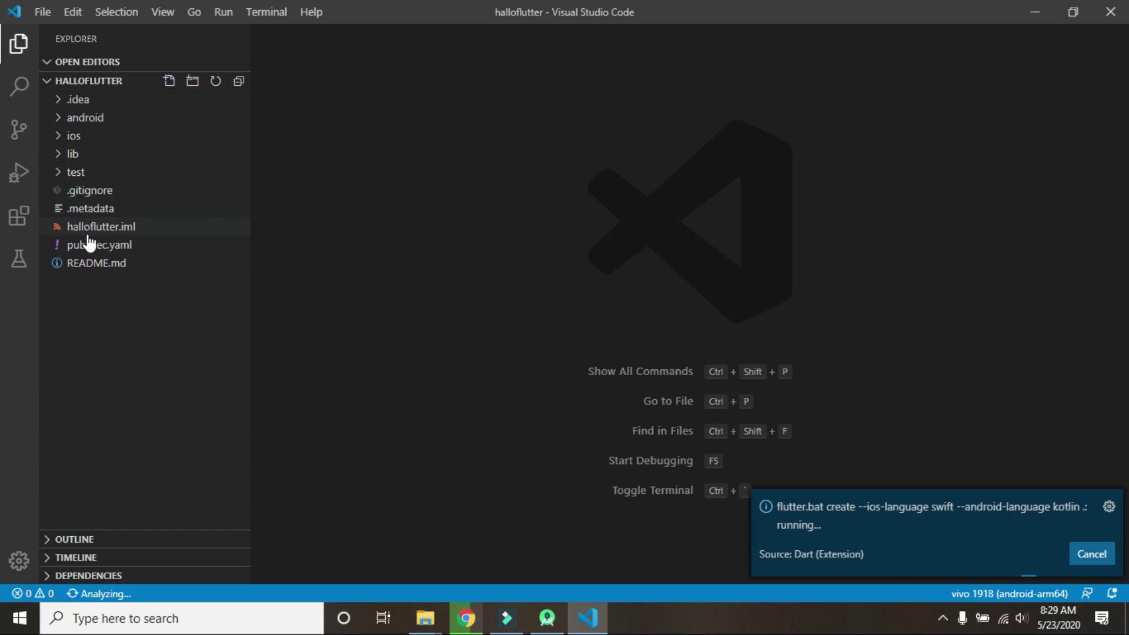
pyautogui.click(58, 155)
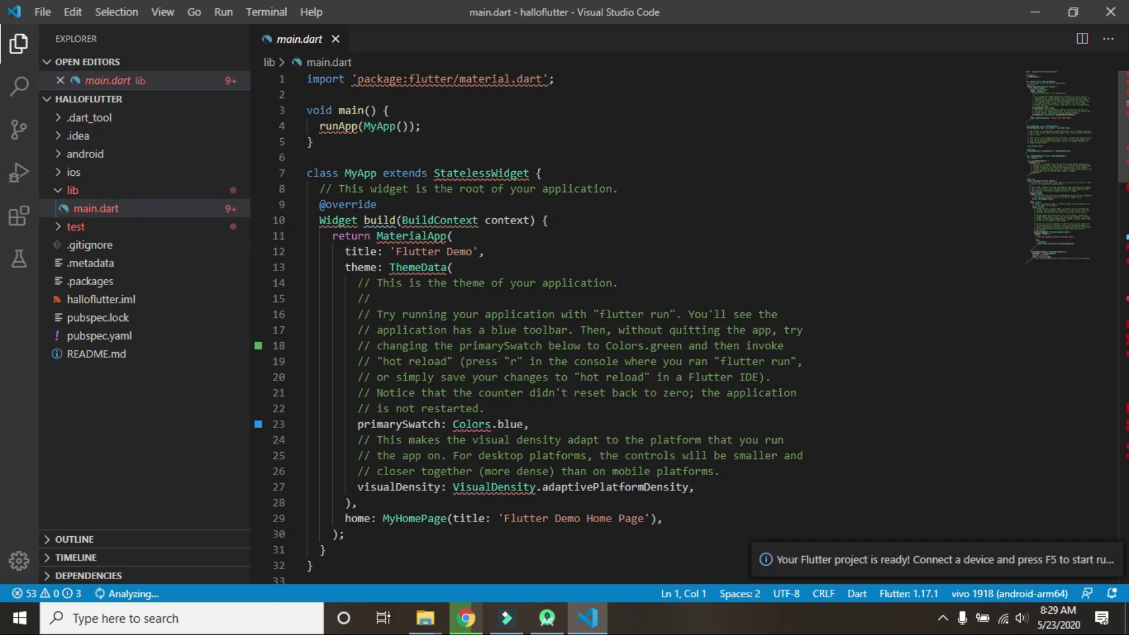
pyautogui.doubleClick(92, 210)
pyautogui.scroll(-10, 615, 357)
pyautogui.scroll(-15, 615, 358)
pyautogui.scroll(20, 623, 360)
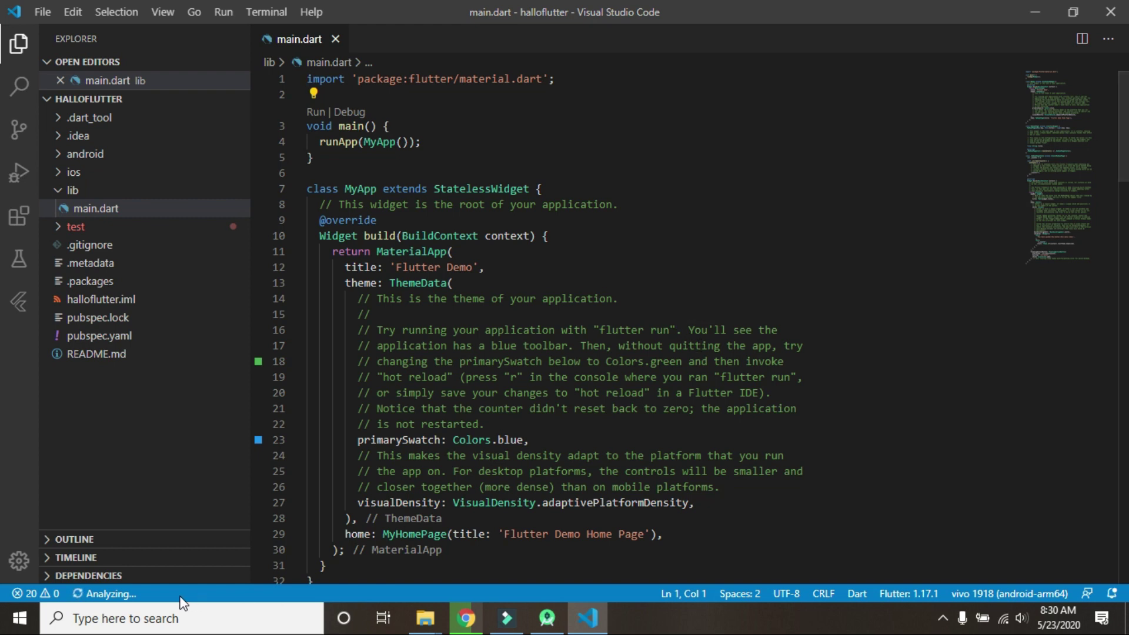
# Step: Open a new terminal in the project, enlarge it and run "flutter doctor"
pyautogui.click(267, 12)
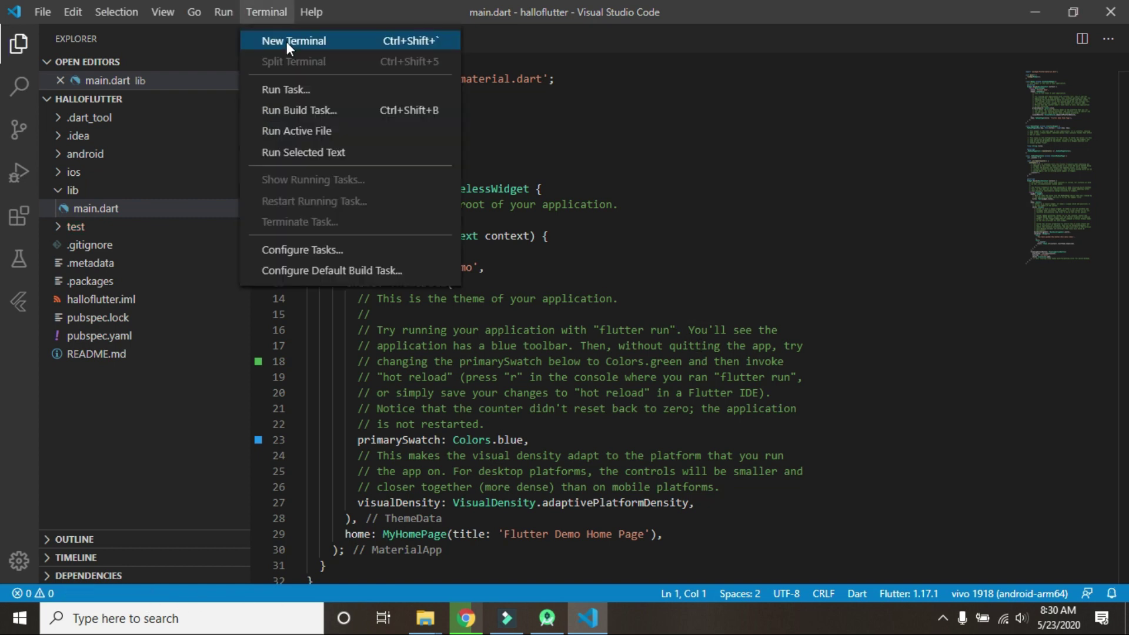
pyautogui.press('Return')
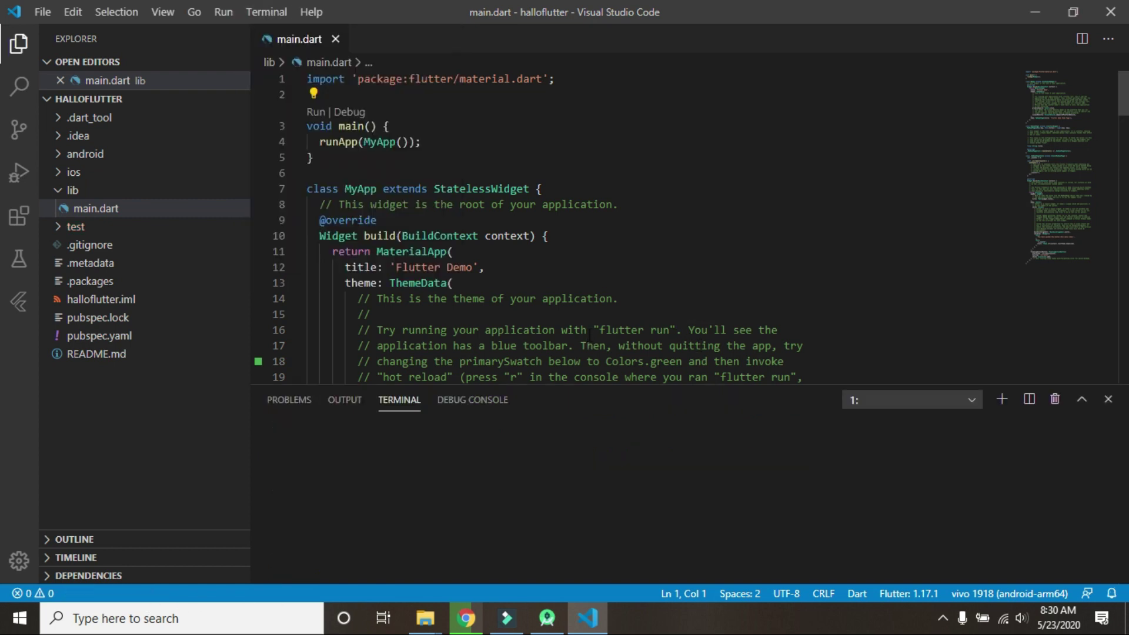
pyautogui.moveTo(658, 385); pyautogui.dragTo(632, 286)
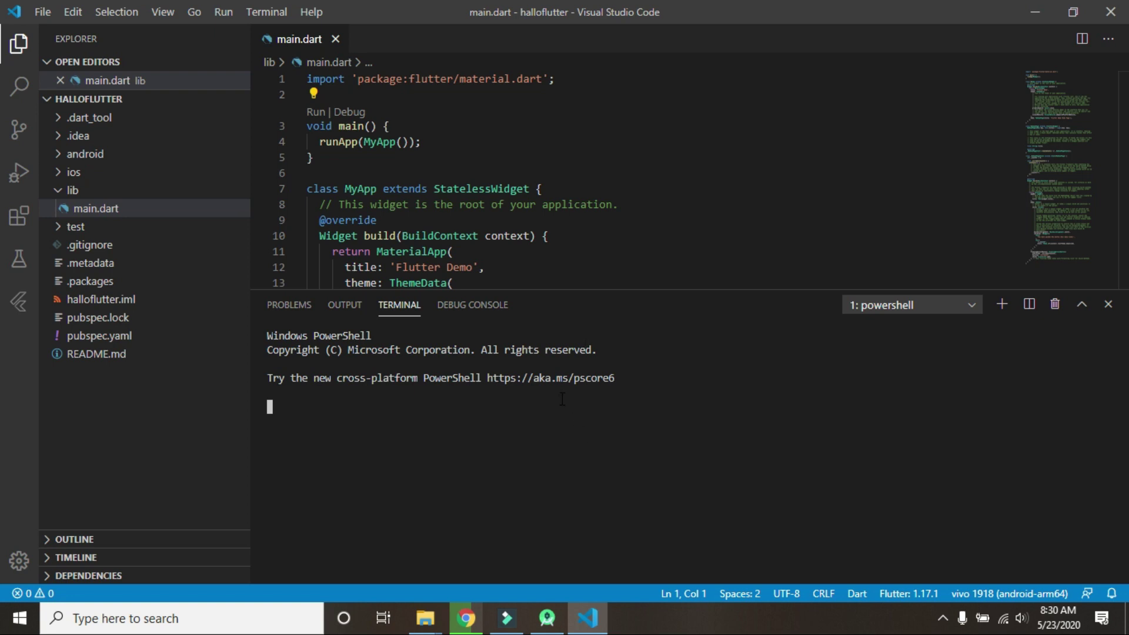
pyautogui.write('flutter doctor')
pyautogui.press('Return')
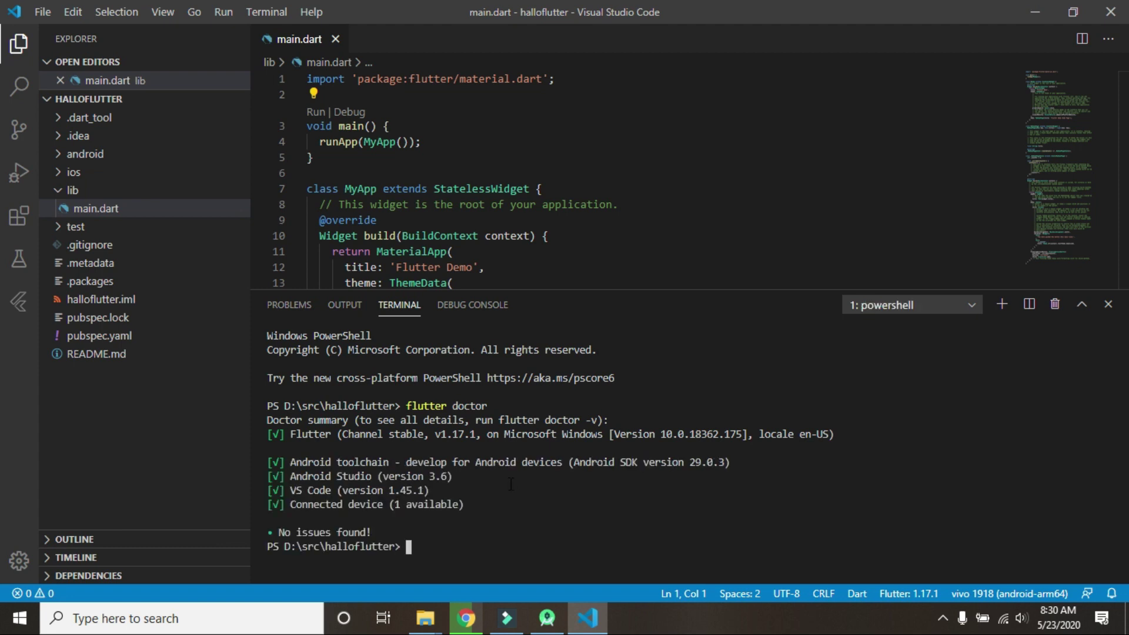
# Step: Enlarge the terminal further, list the channels with "flutter channel" and run "flutter upgrade"
pyautogui.moveTo(578, 291); pyautogui.dragTo(579, 229)
pyautogui.write('flutter ')
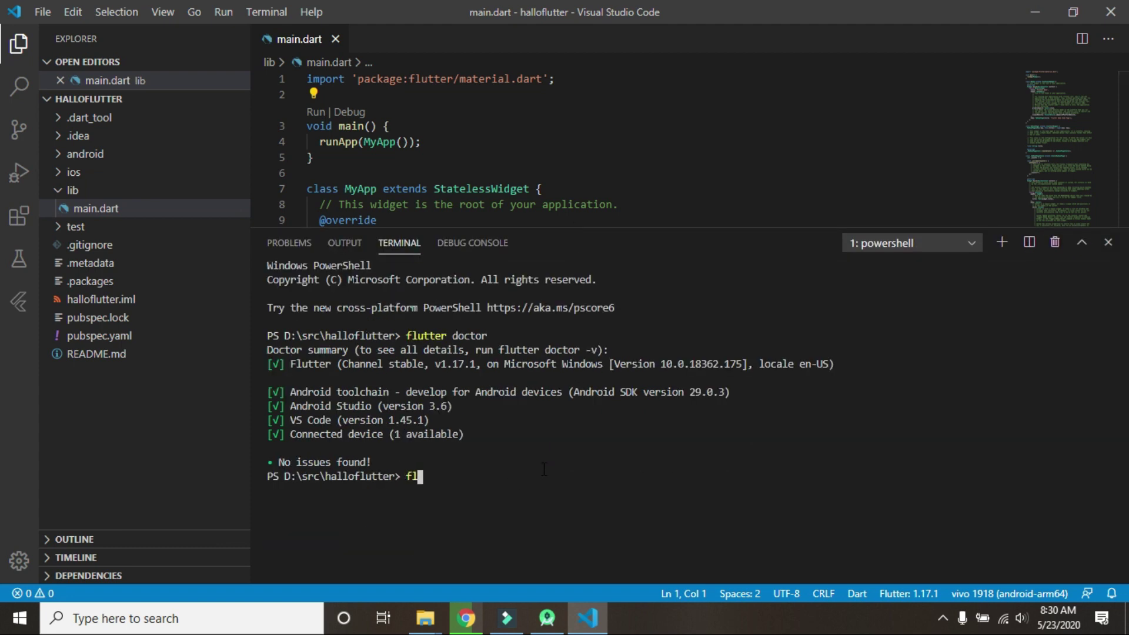
pyautogui.write('channel')
pyautogui.press('Return')
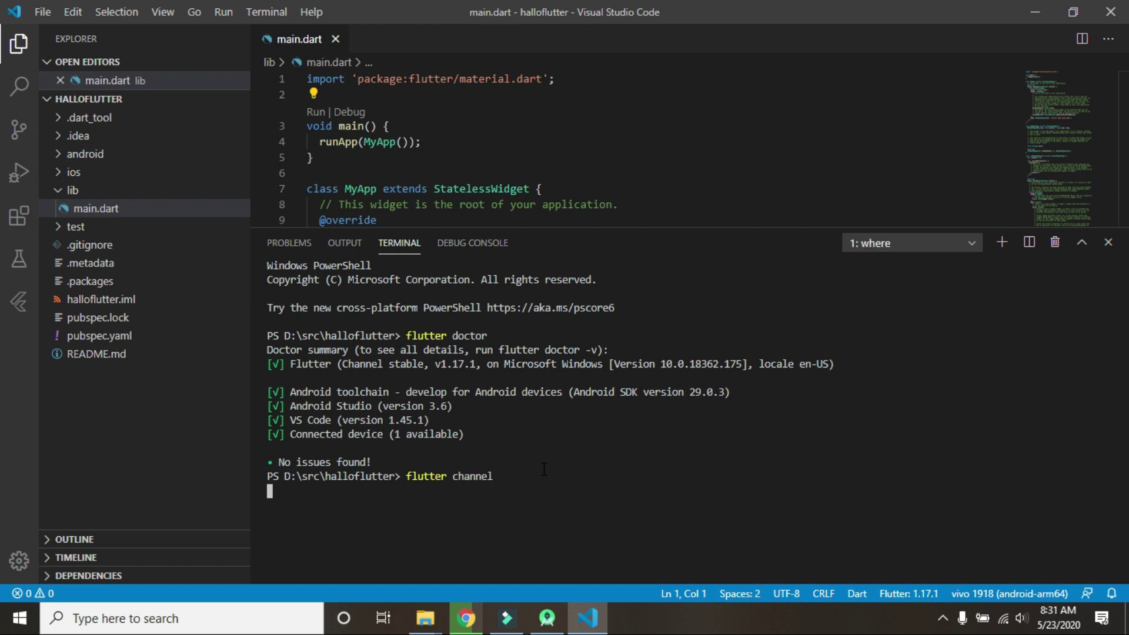
pyautogui.write('flutter upgrade')
pyautogui.press('Return')
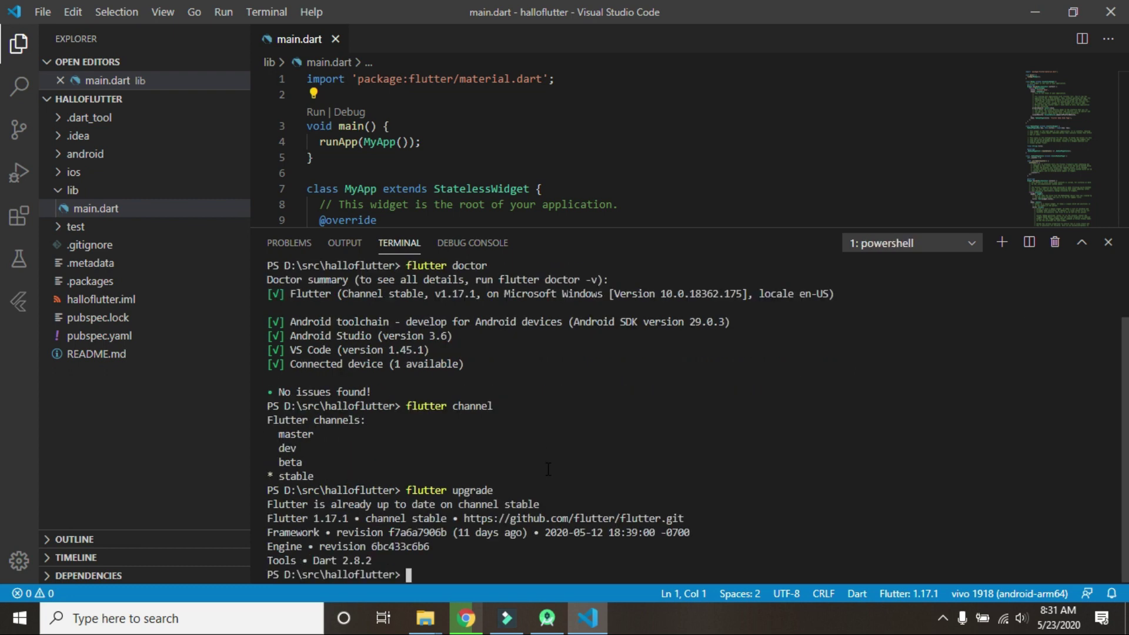
# Step: Review the terminal output of the channel, upgrade and doctor commands by highlighting it
pyautogui.moveTo(384, 559); pyautogui.dragTo(260, 421)
pyautogui.moveTo(378, 389); pyautogui.dragTo(259, 302)
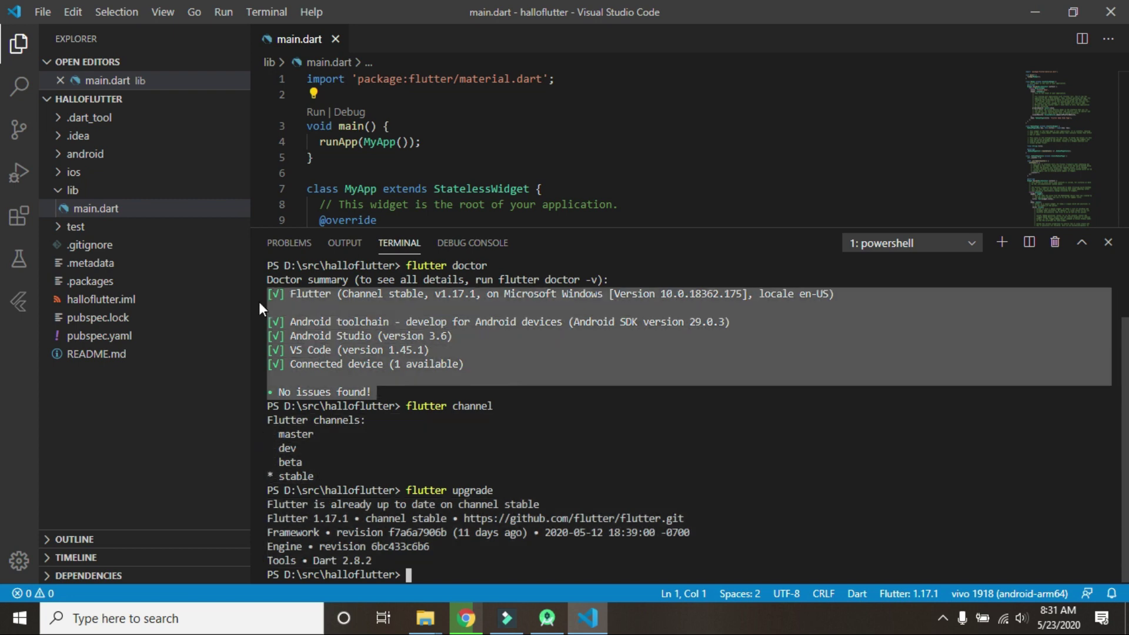
pyautogui.click(473, 463)
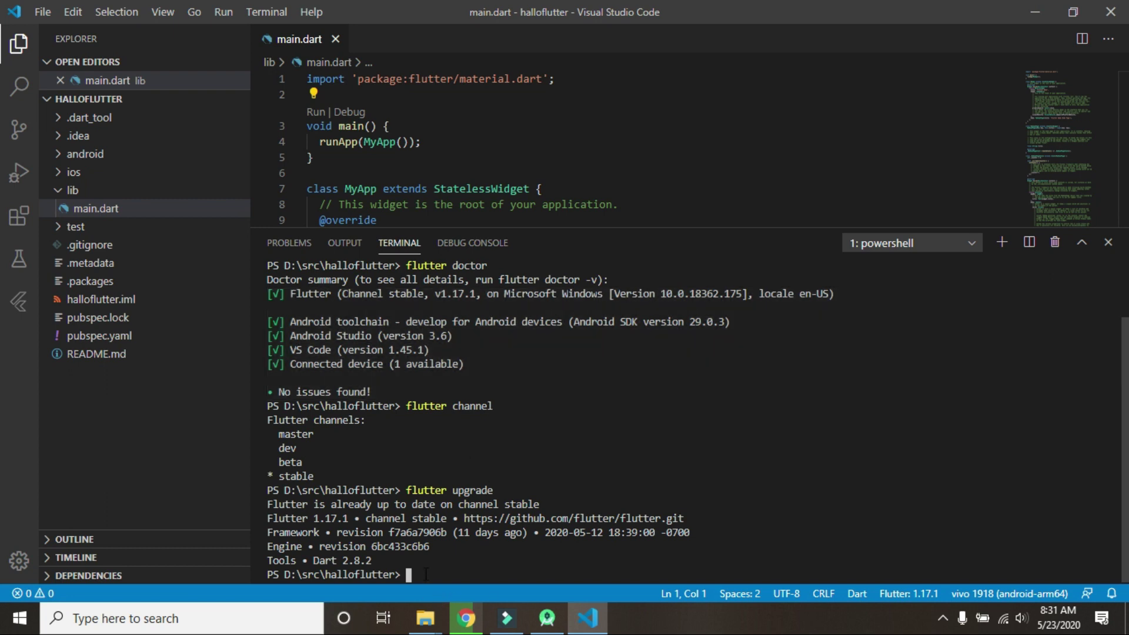
# Step: Launch the app on the connected phone with "flutter run" and check the target device in the output
pyautogui.write('flutter doctor')
pyautogui.press('BackSpace')
pyautogui.press('BackSpace')
pyautogui.press('BackSpace')
pyautogui.press('BackSpace')
pyautogui.press('BackSpace')
pyautogui.press('BackSpace')
pyautogui.write('run')
pyautogui.press('Return')
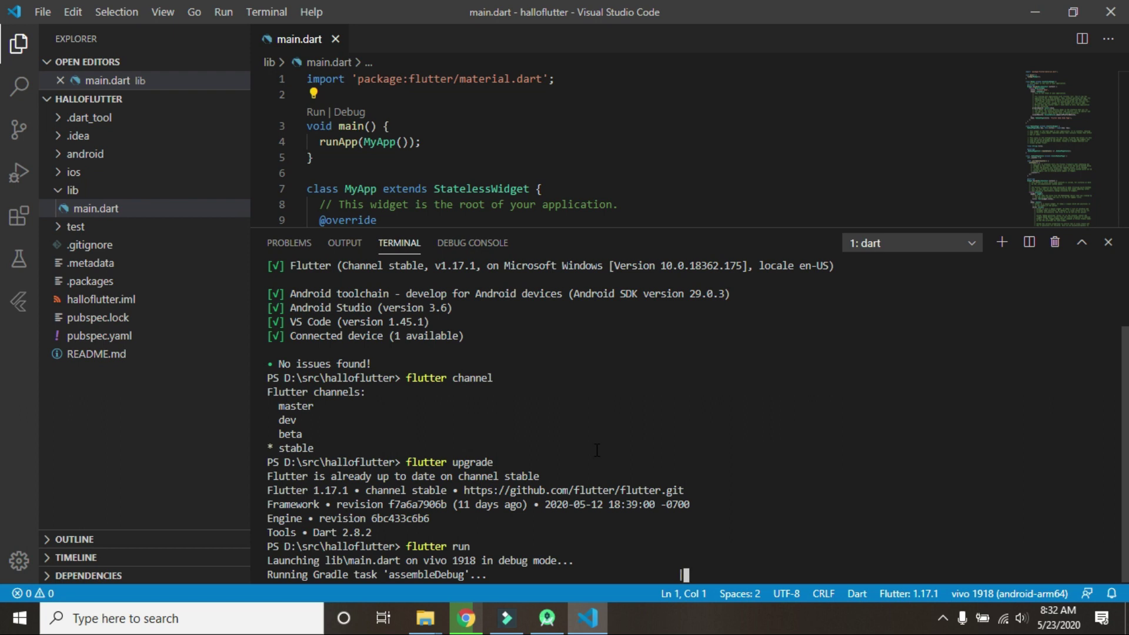
pyautogui.moveTo(476, 561); pyautogui.dragTo(406, 560)
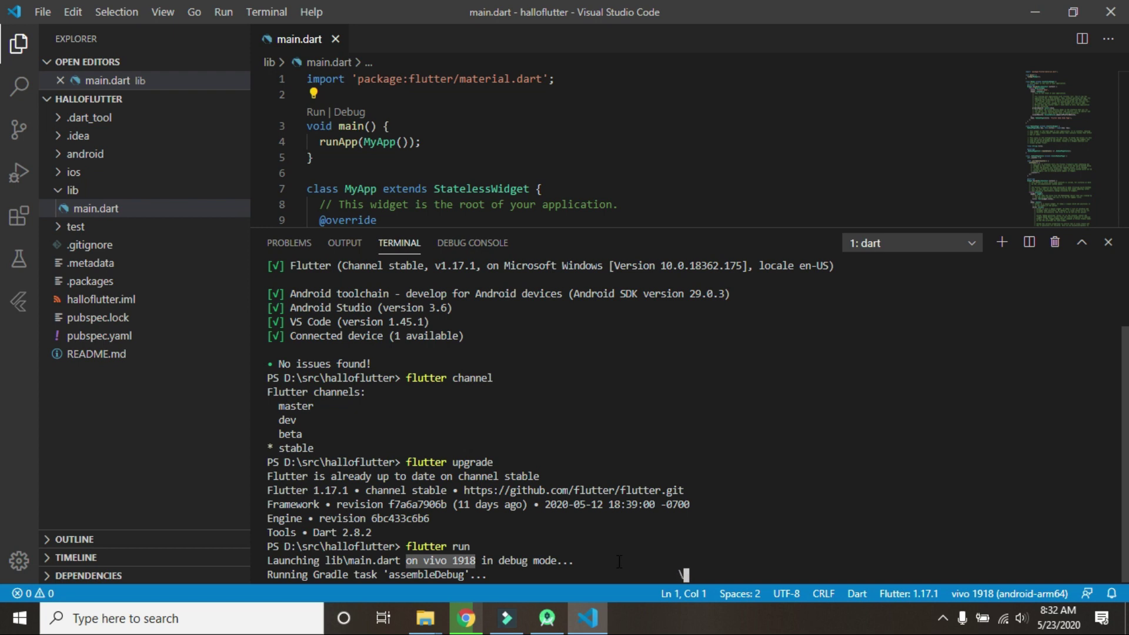
pyautogui.click(560, 574)
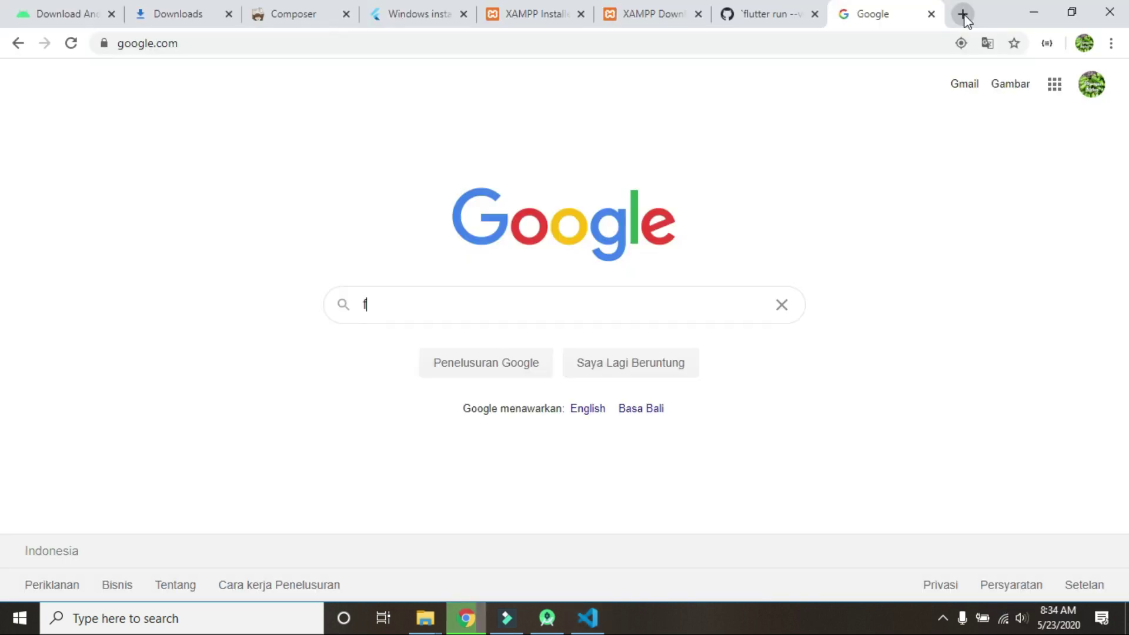
# Step: In Chrome, search Google for "flutter pub dev" and open the Flutter packages list on pub.dev
pyautogui.write('lutter pub dev')
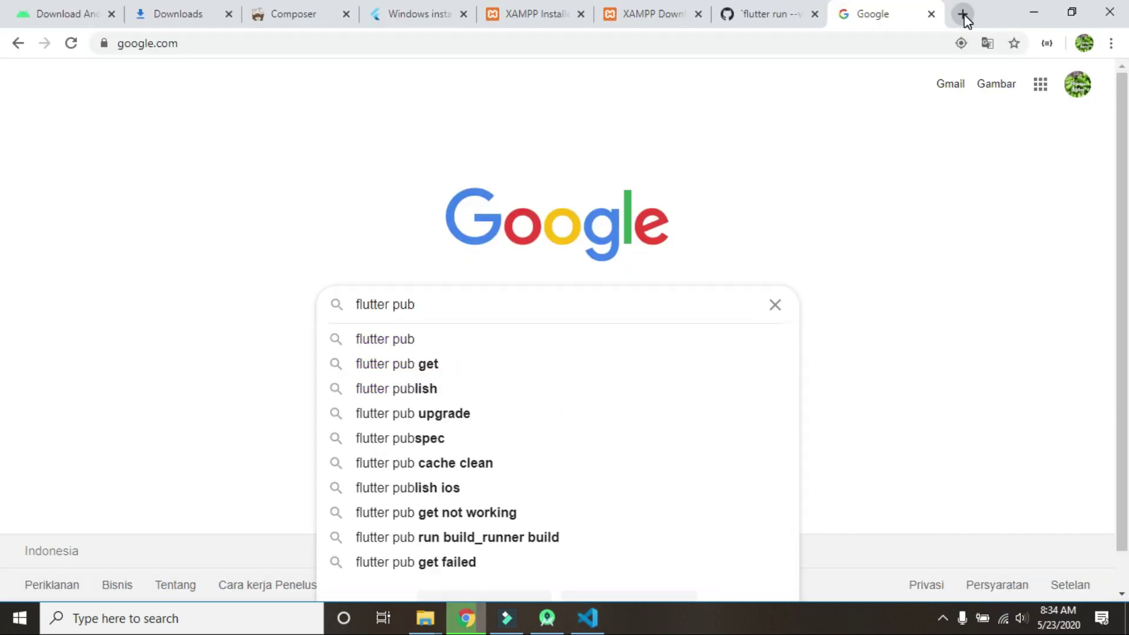
pyautogui.press('Return')
pyautogui.click(199, 230)
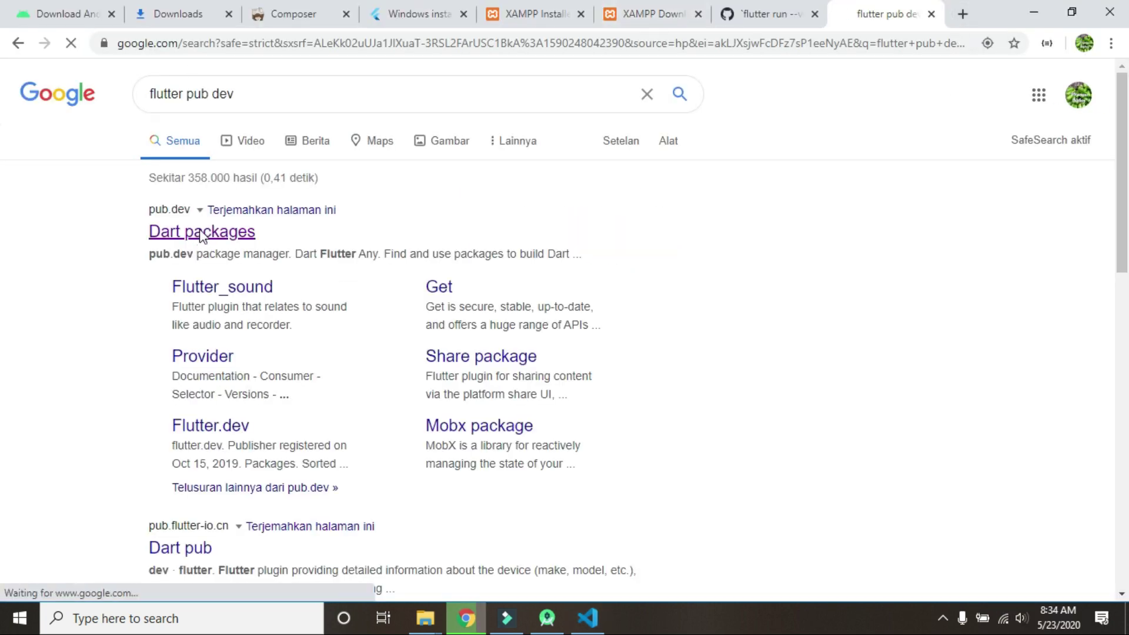
pyautogui.click(566, 292)
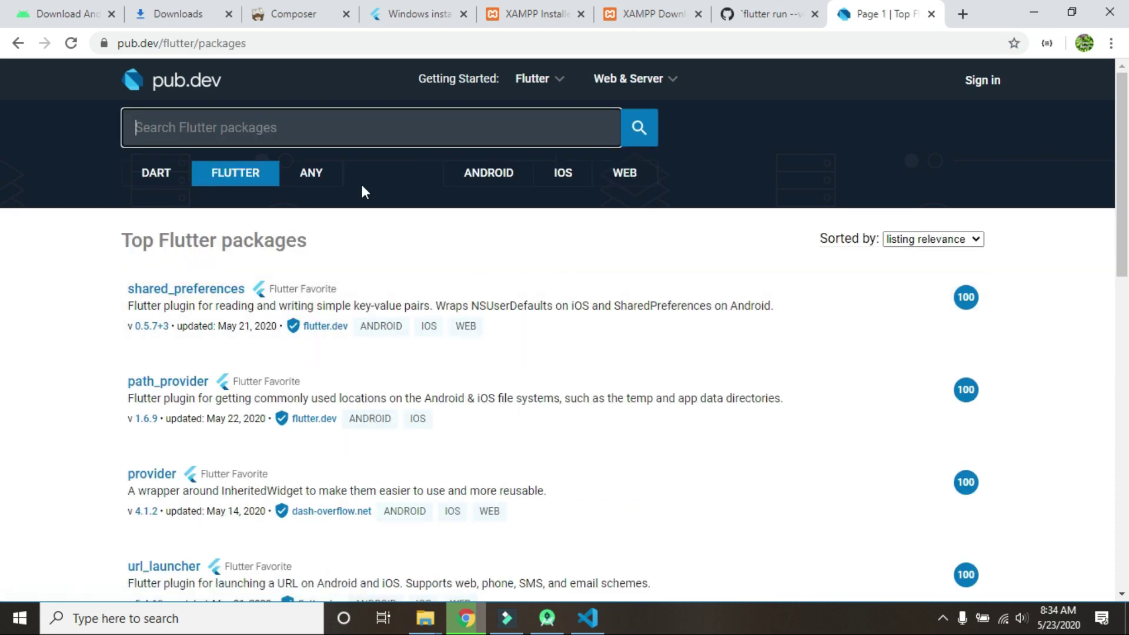
# Step: Browse the top Flutter packages, filter them by Android and iOS, and switch to the Dart packages
pyautogui.scroll(-7, 411, 388)
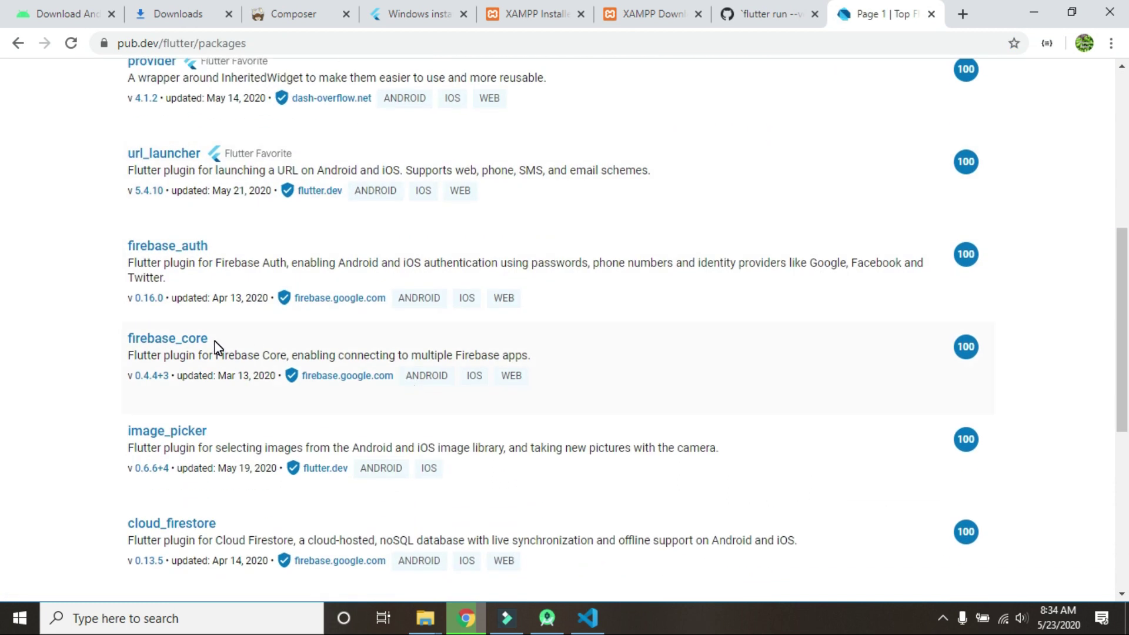
pyautogui.scroll(-7, 265, 253)
pyautogui.scroll(15, 270, 258)
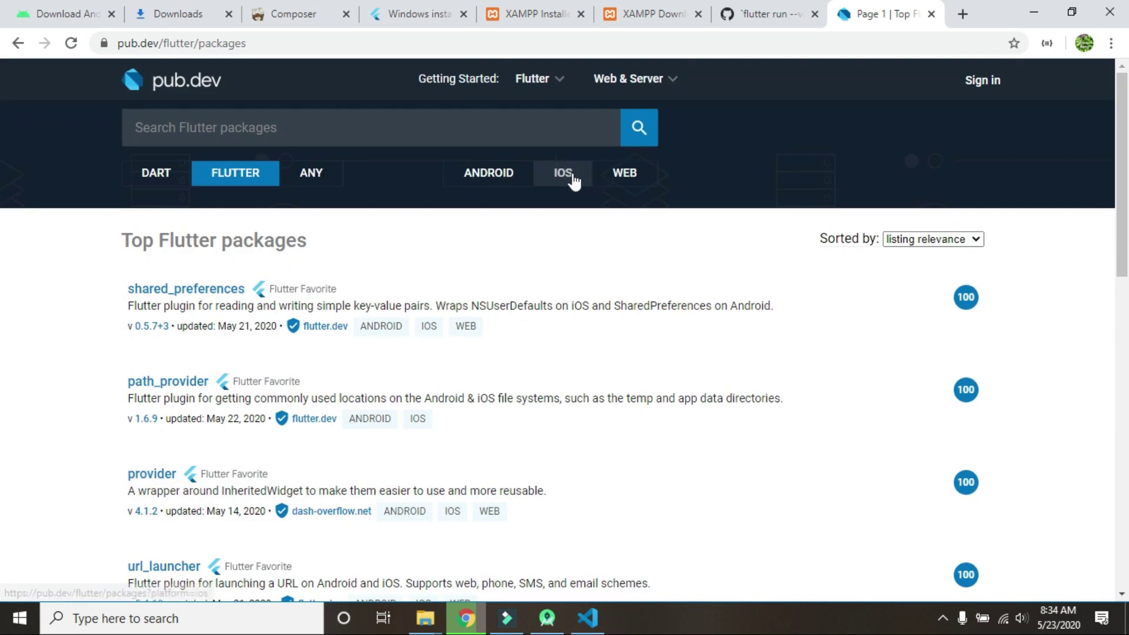
pyautogui.click(506, 177)
pyautogui.click(572, 181)
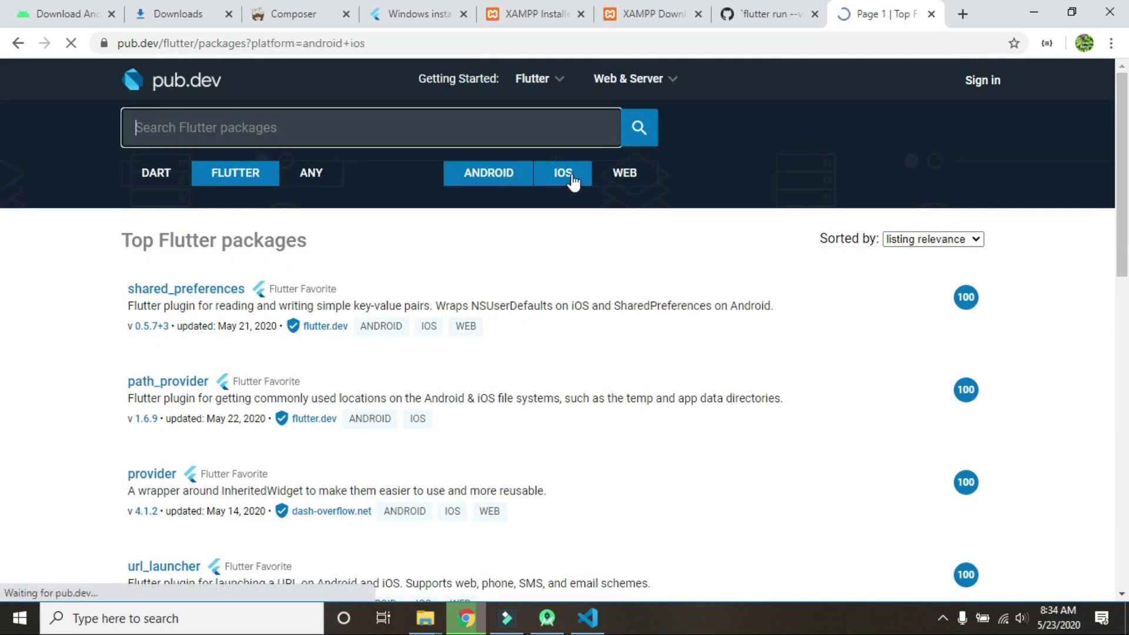
pyautogui.click(158, 174)
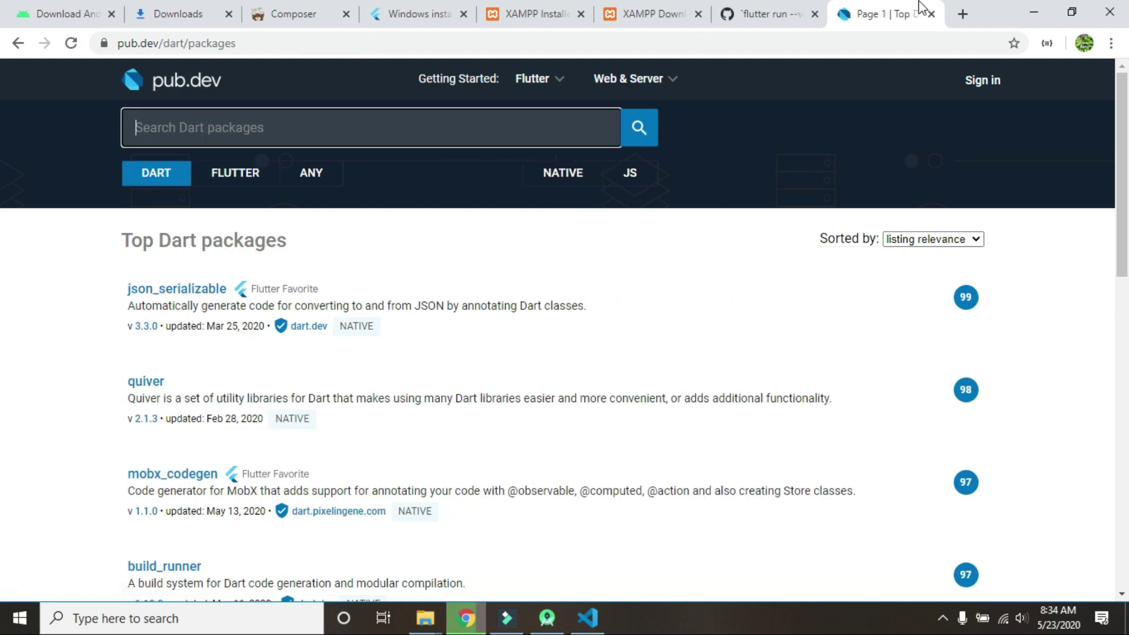